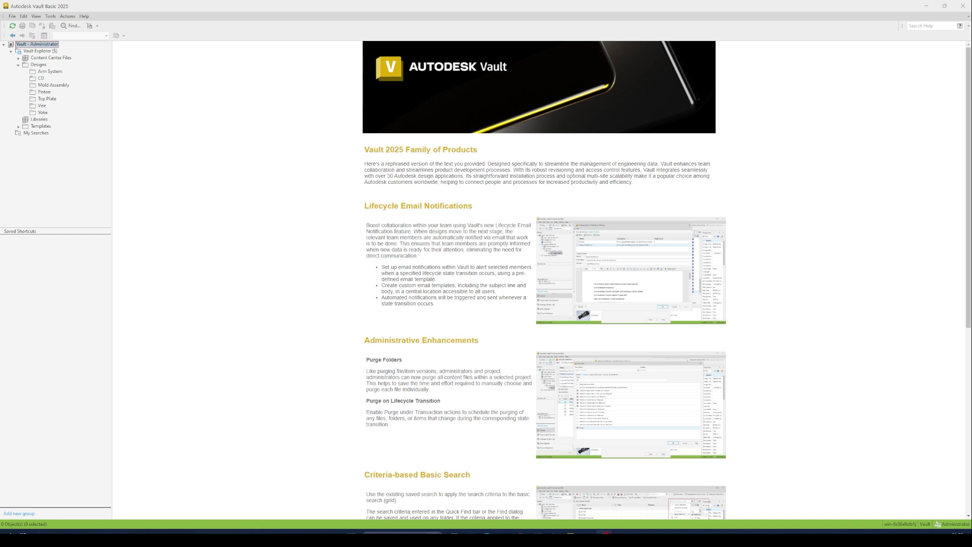
# Step: Set the Vault client's theme to Dark in the application options
pyautogui.click(312, 17)
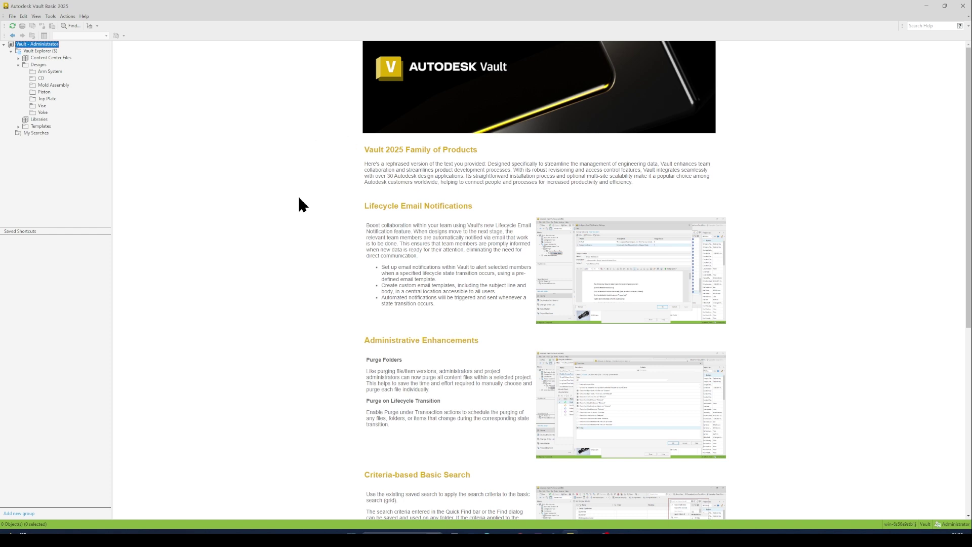
pyautogui.click(51, 17)
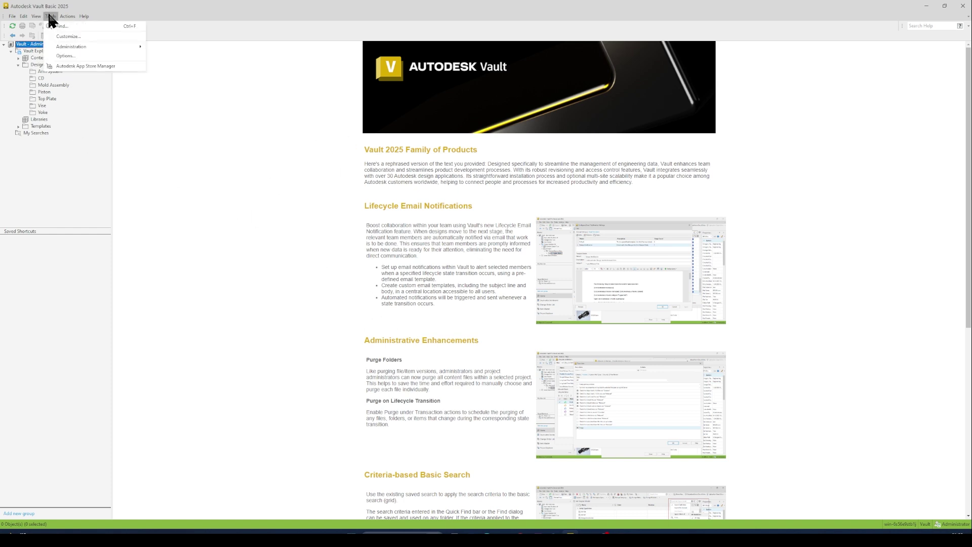
pyautogui.click(71, 57)
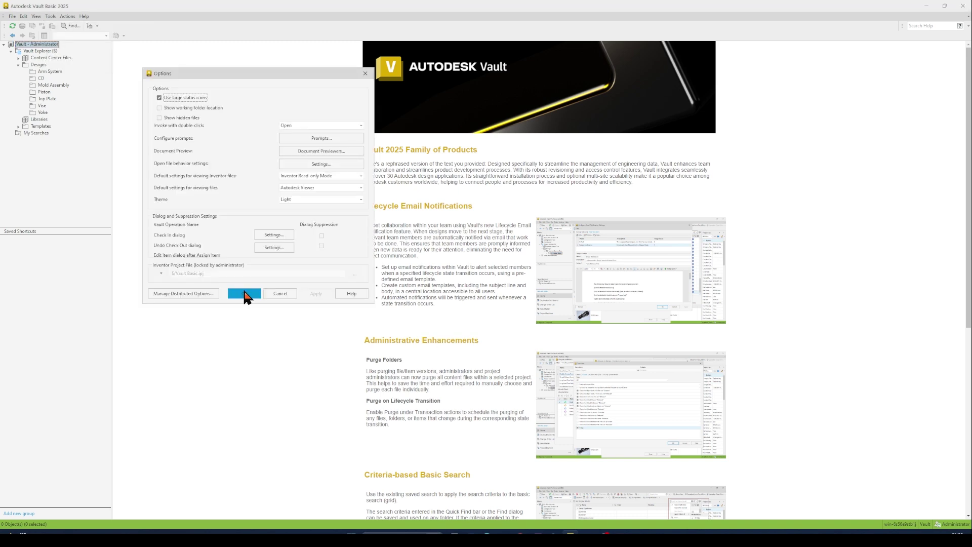
pyautogui.moveTo(173, 73); pyautogui.dragTo(160, 84)
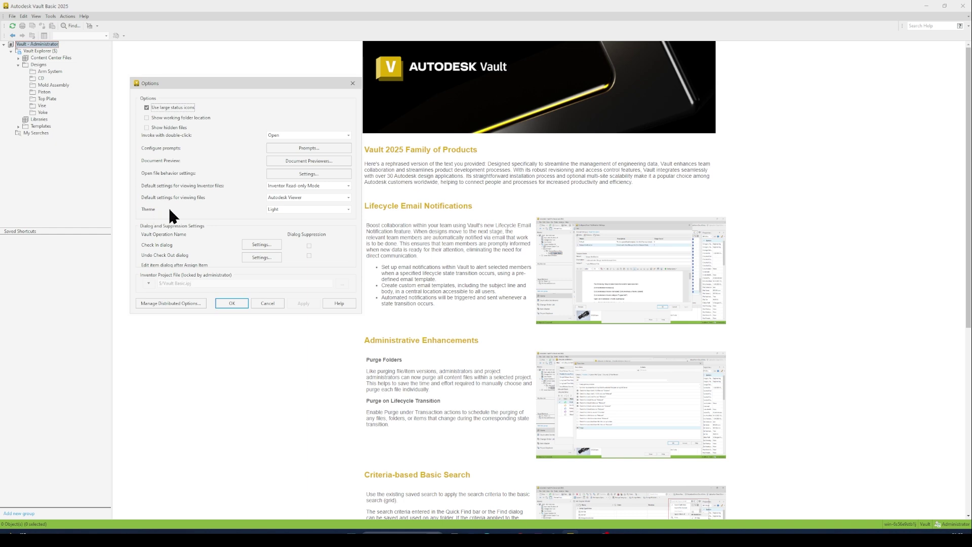
pyautogui.click(349, 209)
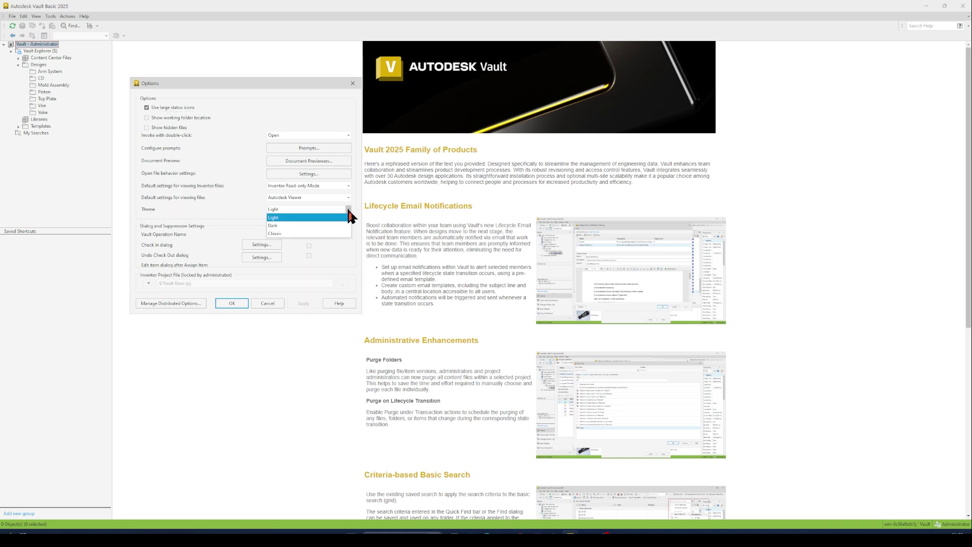
pyautogui.click(272, 226)
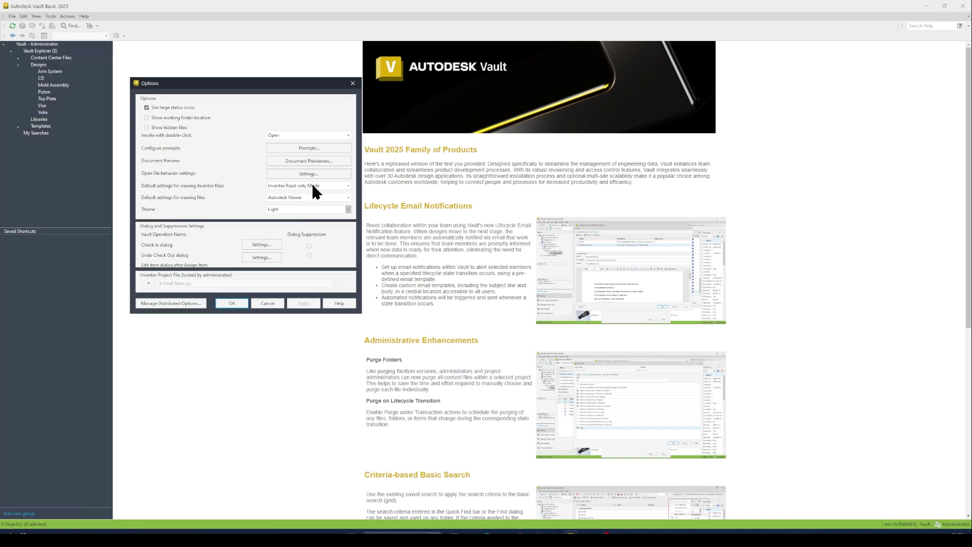
pyautogui.click(231, 303)
# Step: Open the Arm System folder under Designs, and switch briefly to Inventor and back to Vault
pyautogui.click(46, 71)
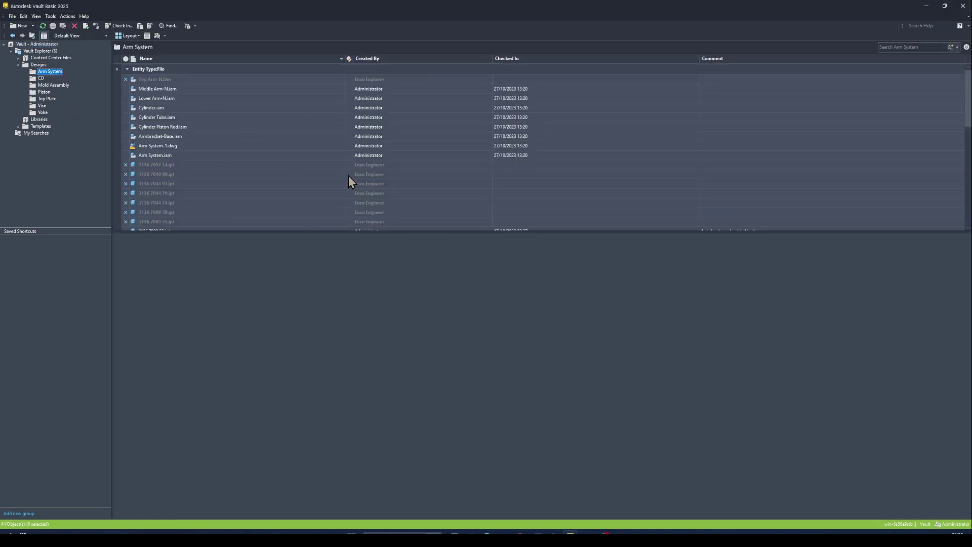
pyautogui.click(571, 536)
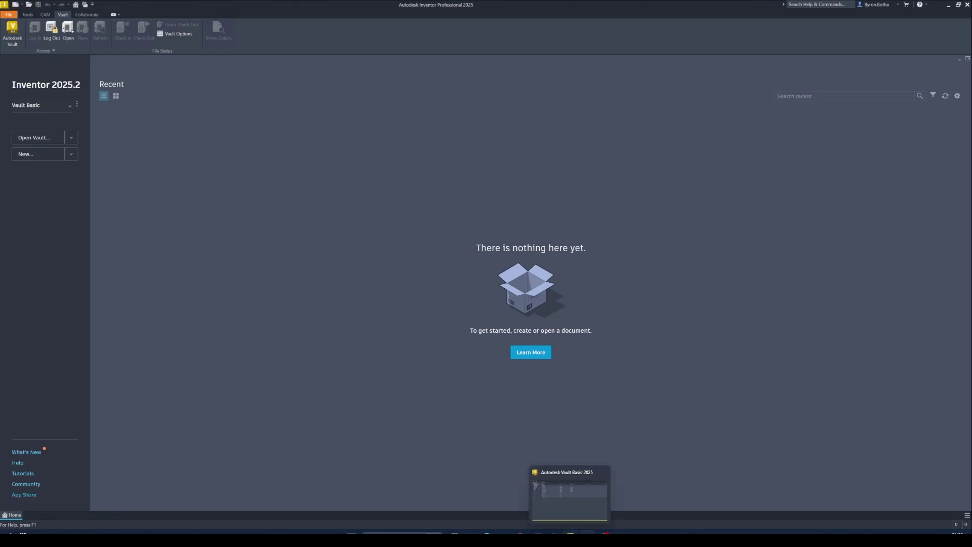
pyautogui.click(571, 536)
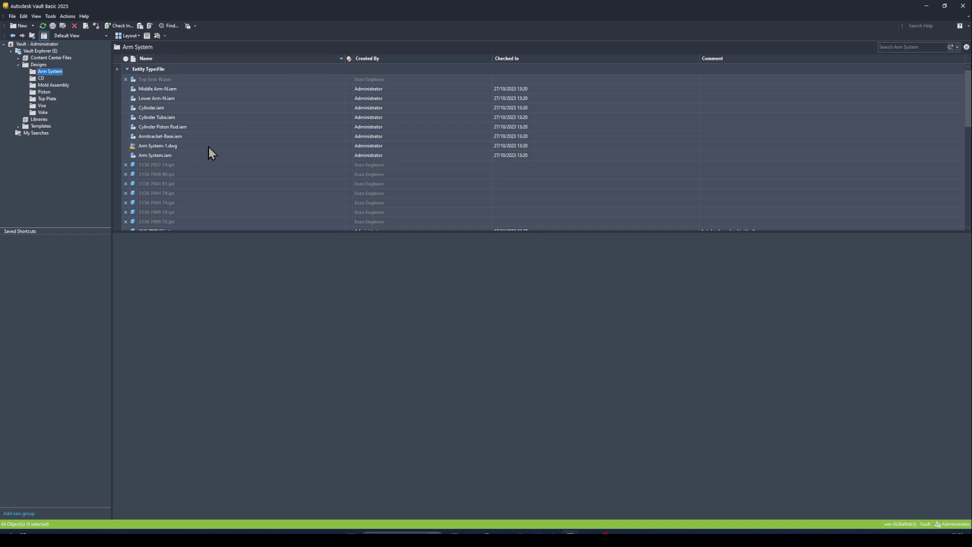
# Step: Customize the file list's fields, choosing from Any available fields, and add Checked Out By to the displayed columns
pyautogui.rightClick(147, 63)
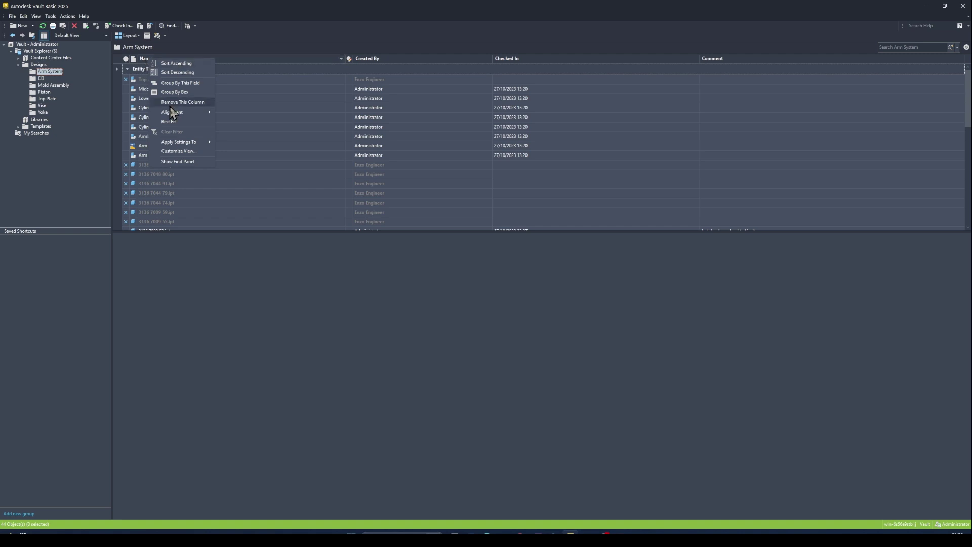
pyautogui.click(180, 151)
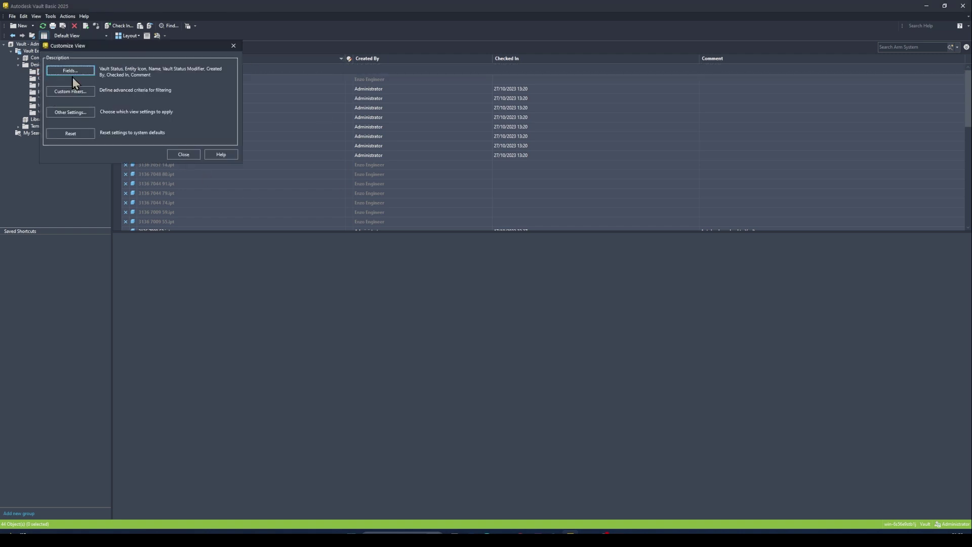
pyautogui.click(71, 72)
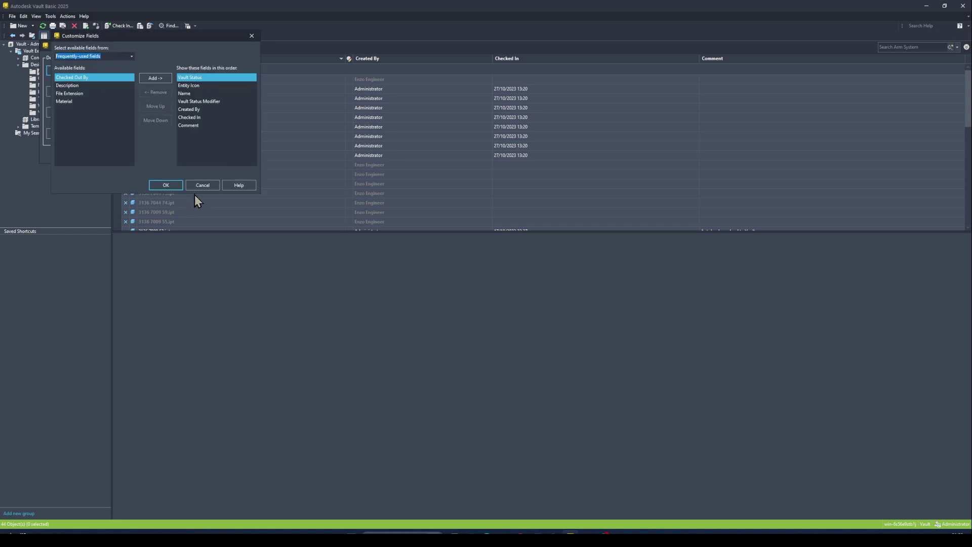
pyautogui.click(196, 101)
pyautogui.click(191, 125)
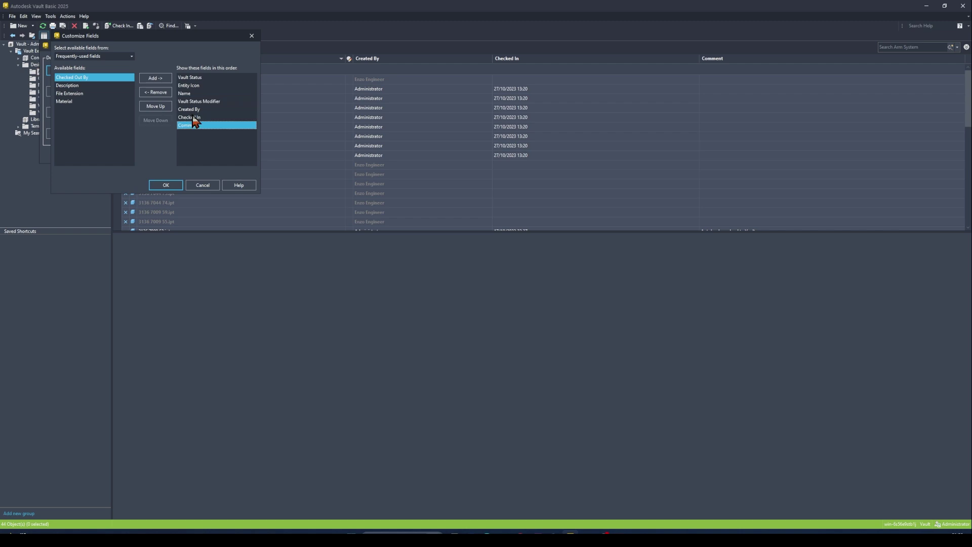
pyautogui.click(193, 93)
pyautogui.click(130, 56)
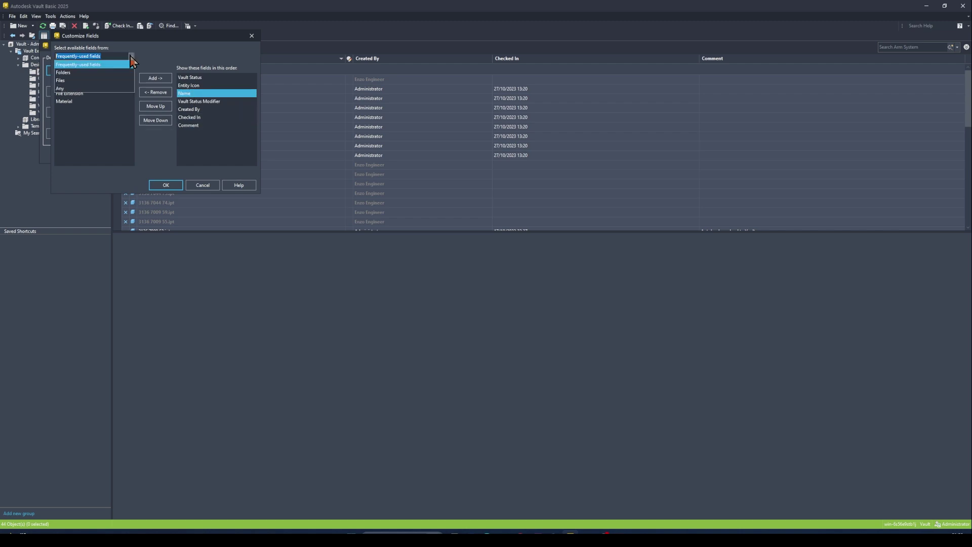
pyautogui.click(85, 91)
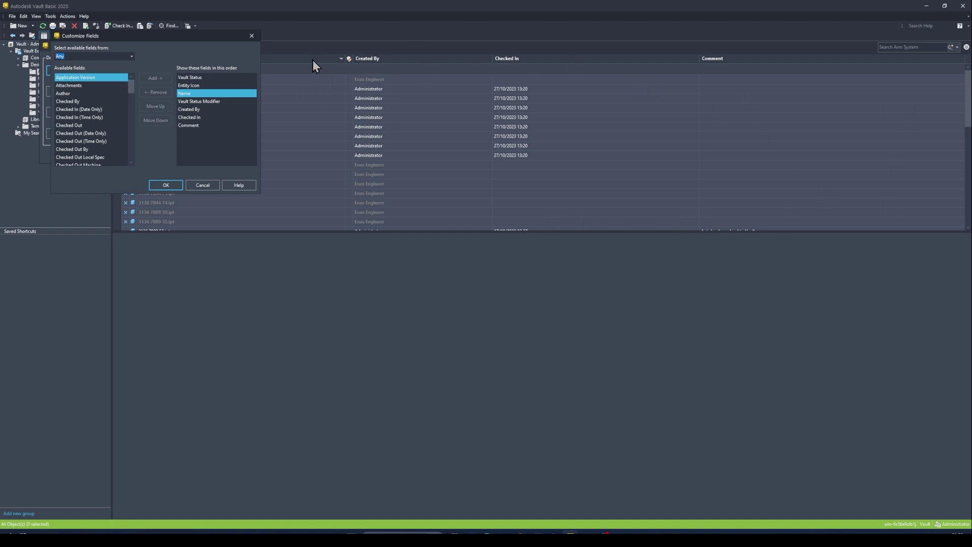
pyautogui.scroll(-1, 104, 126)
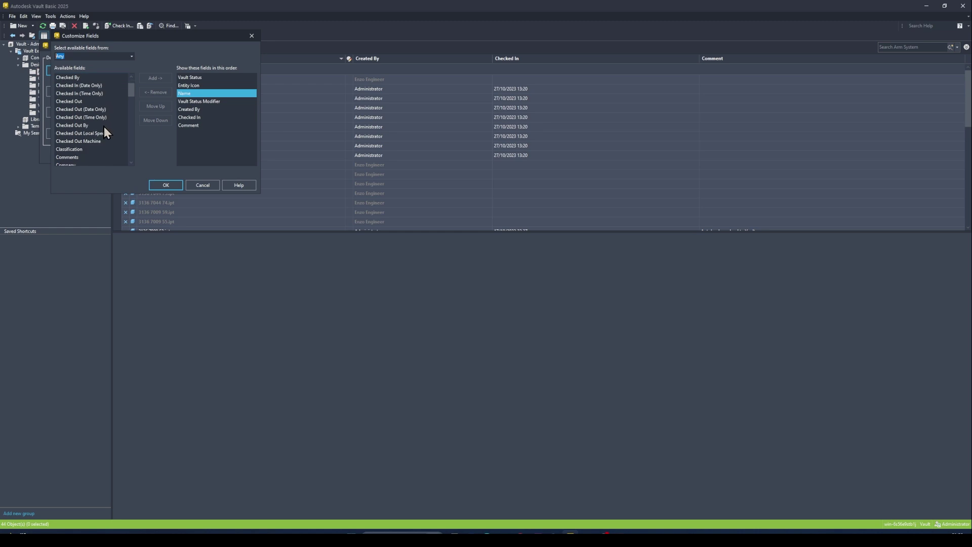
pyautogui.click(74, 125)
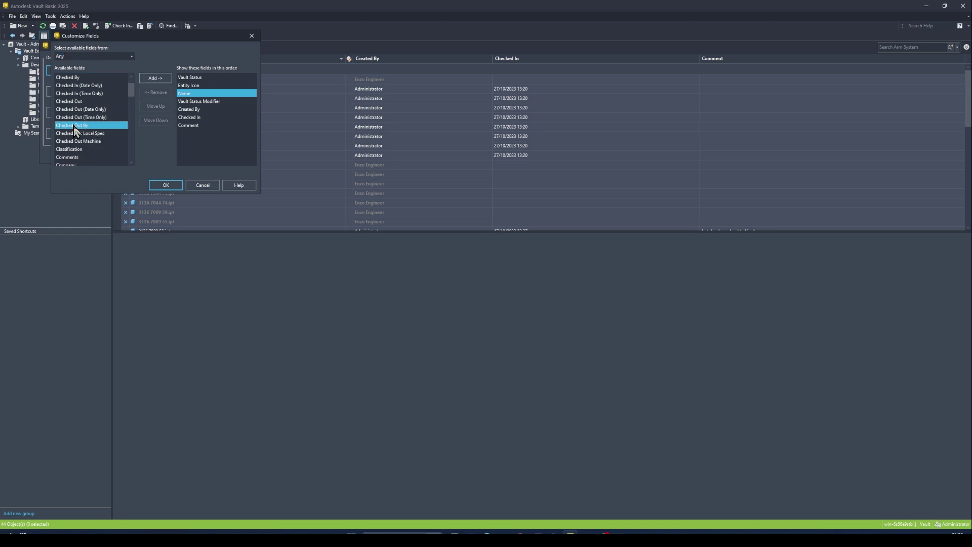
pyautogui.click(153, 80)
# Step: Add the Description and File Extension fields to the displayed columns
pyautogui.scroll(-3, 102, 161)
pyautogui.scroll(-1, 84, 109)
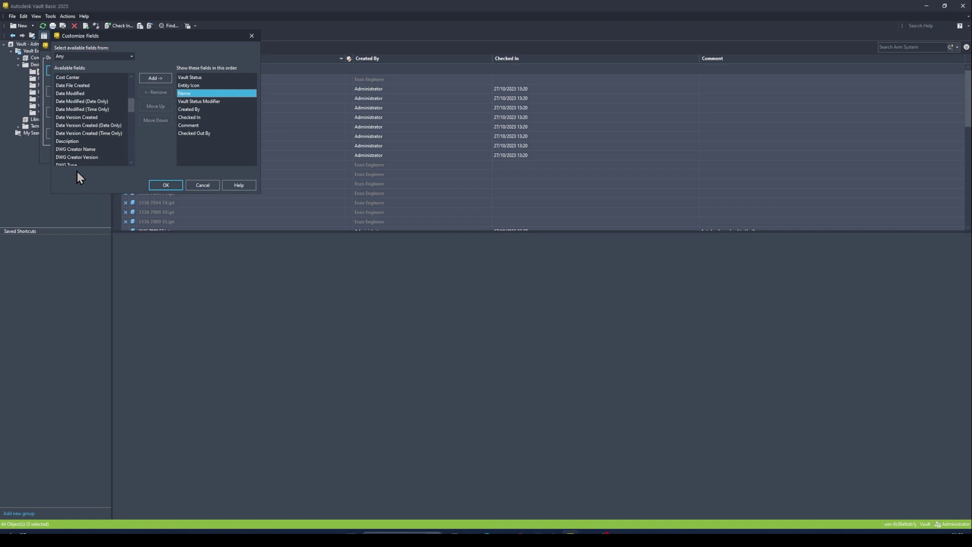
pyautogui.click(75, 142)
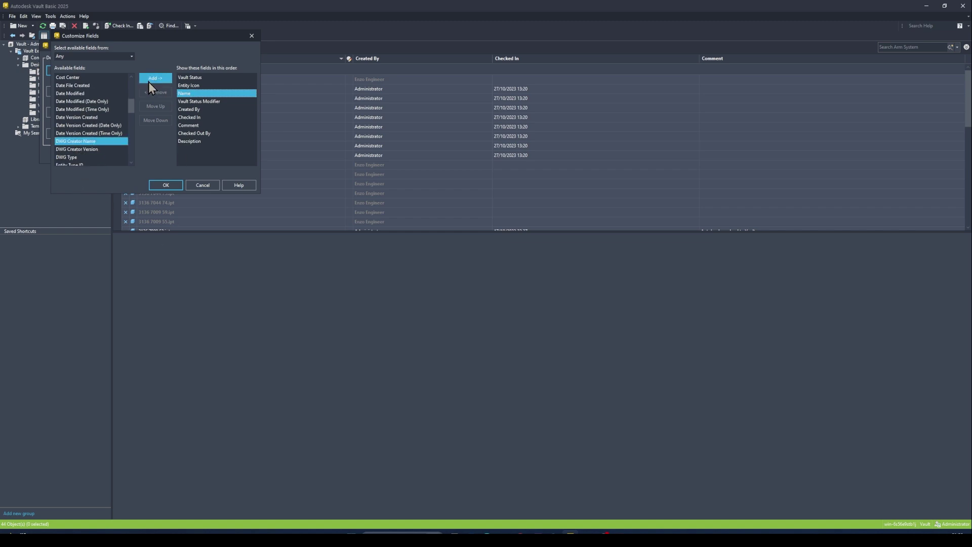
pyautogui.doubleClick(95, 140)
pyautogui.click(74, 126)
pyautogui.click(147, 78)
# Step: Add the Material field to the displayed columns and apply the customized view to the file list
pyautogui.scroll(-5, 97, 134)
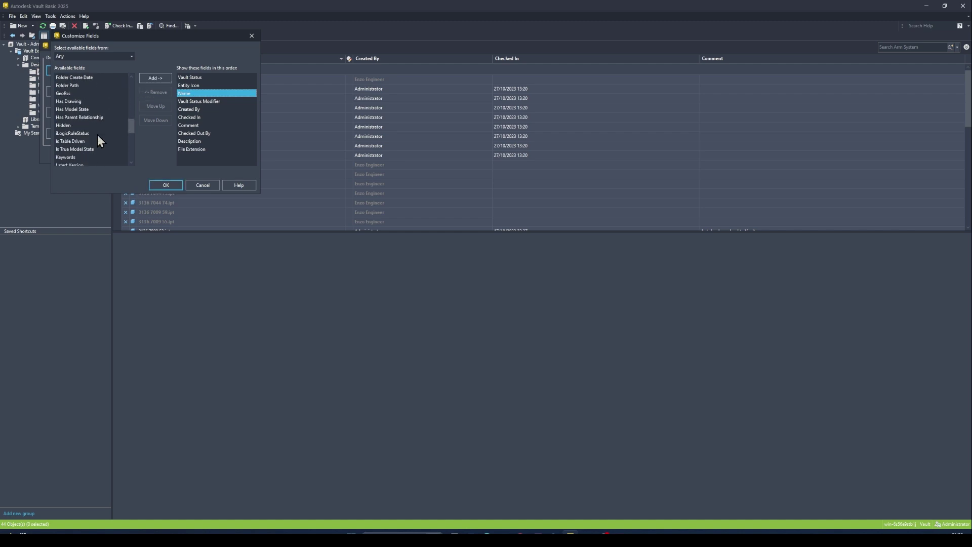
pyautogui.click(65, 134)
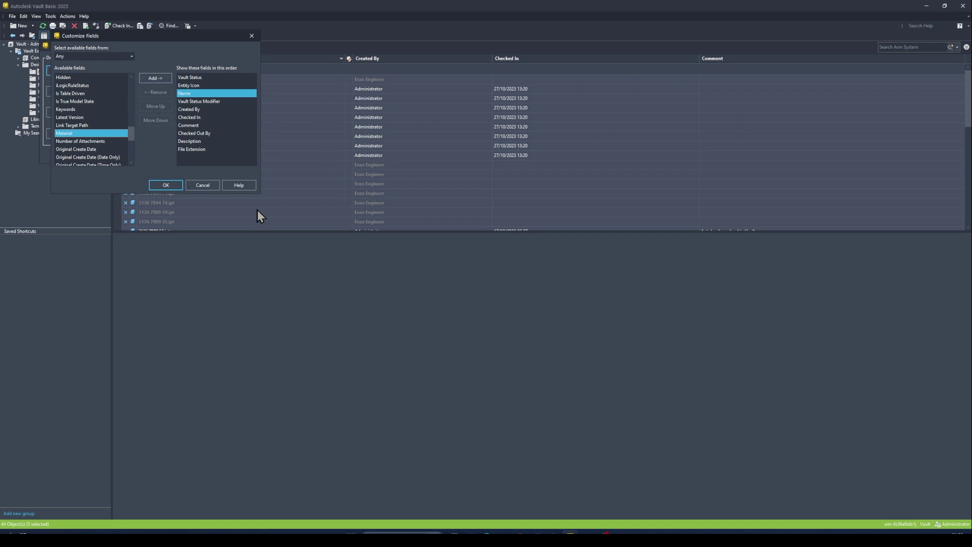
pyautogui.click(155, 78)
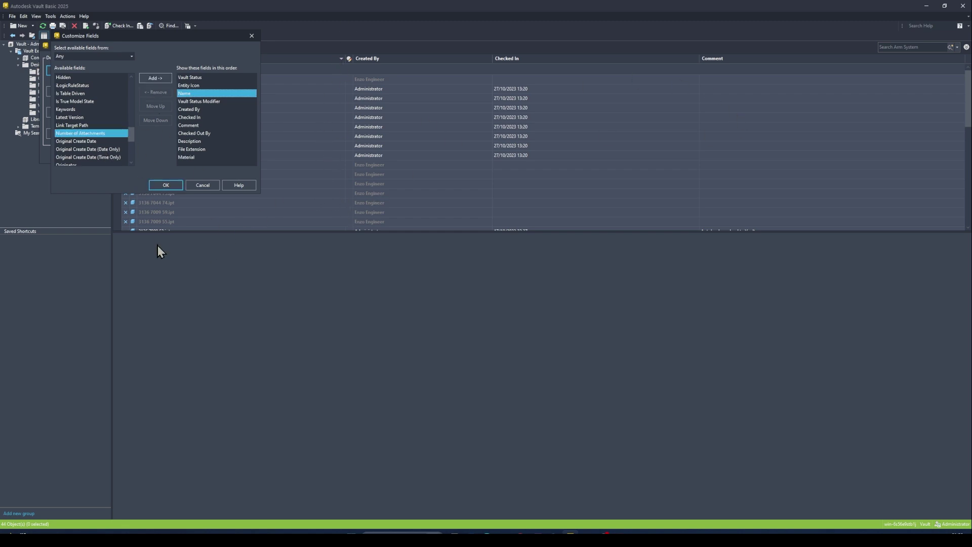
pyautogui.click(163, 186)
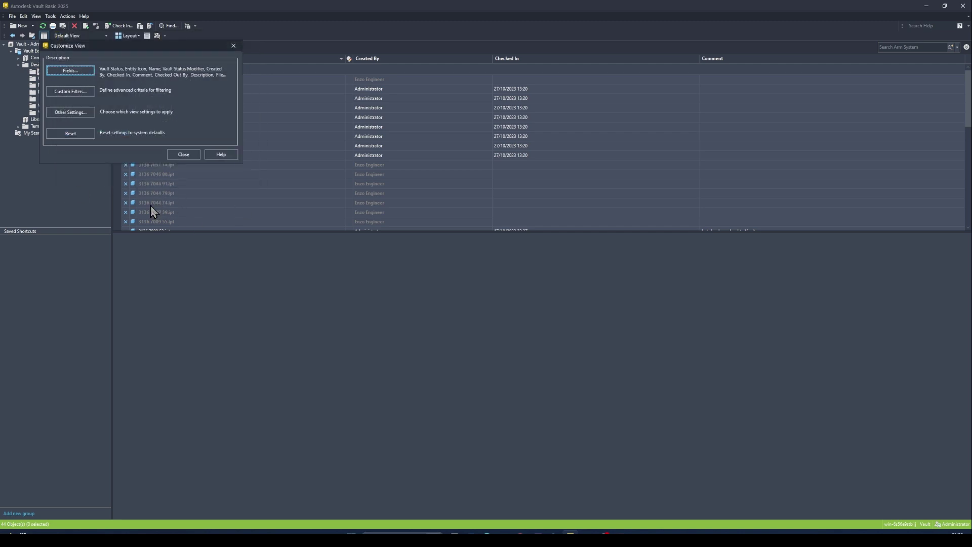
pyautogui.click(184, 155)
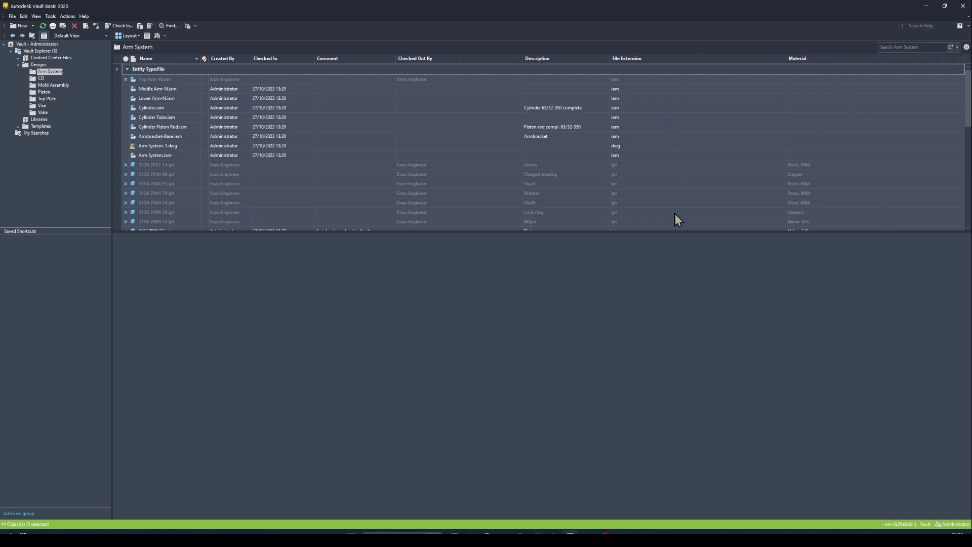
# Step: Move the Description column beside Name and narrow the Comment and Checked Out By columns
pyautogui.scroll(-8, 177, 135)
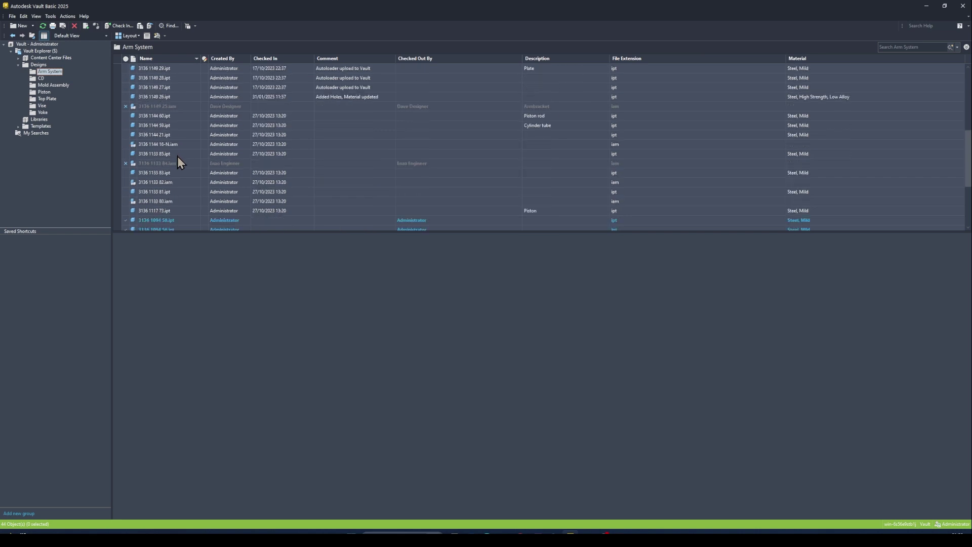
pyautogui.scroll(10, 797, 145)
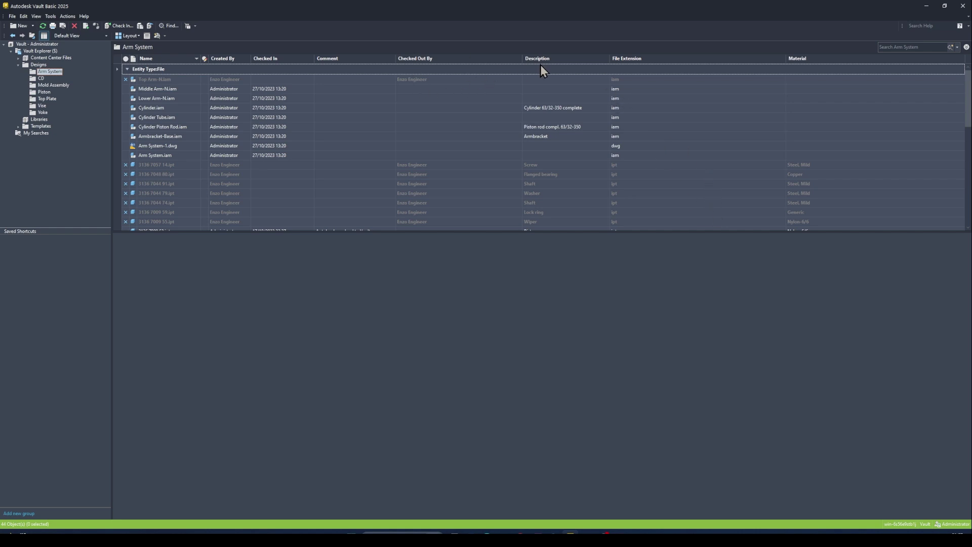
pyautogui.moveTo(554, 65); pyautogui.dragTo(133, 60)
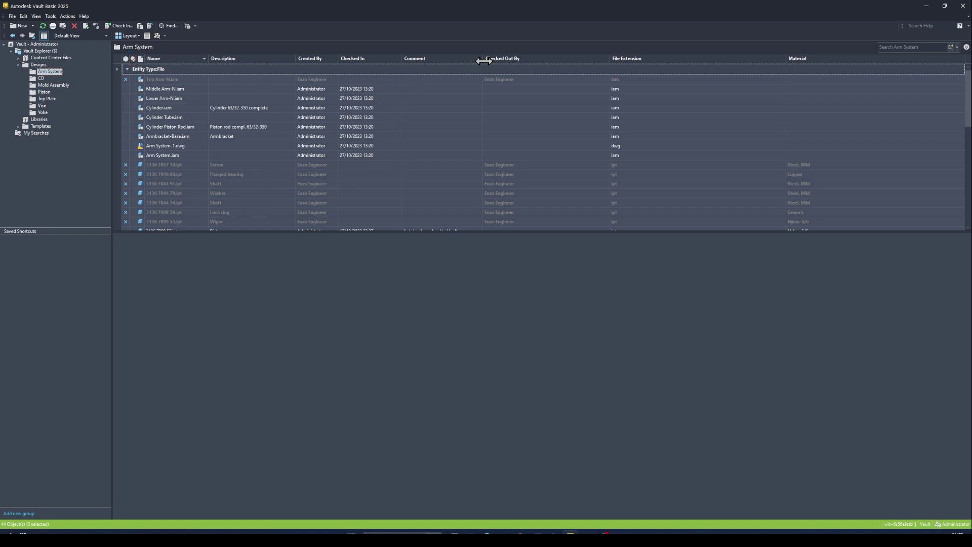
pyautogui.moveTo(485, 60); pyautogui.dragTo(445, 62)
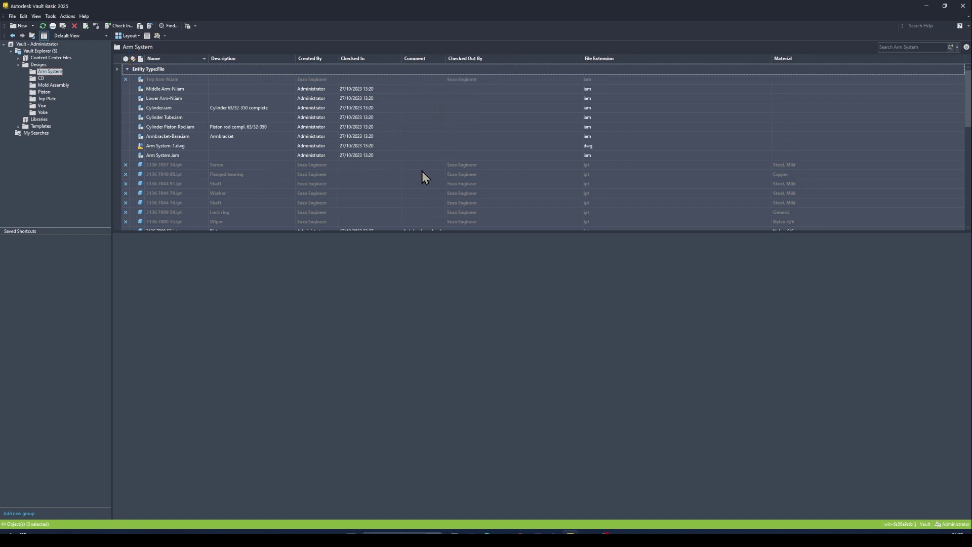
pyautogui.moveTo(582, 59); pyautogui.dragTo(498, 60)
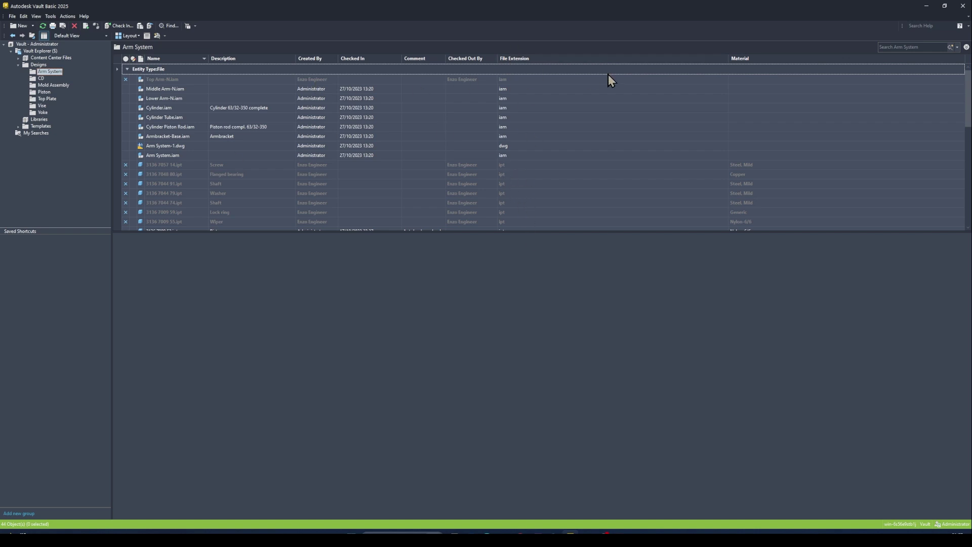
# Step: Group the Arm System file list by the File Extension field
pyautogui.scroll(-6, 160, 158)
pyautogui.scroll(-2, 161, 207)
pyautogui.scroll(10, 161, 205)
pyautogui.rightClick(524, 59)
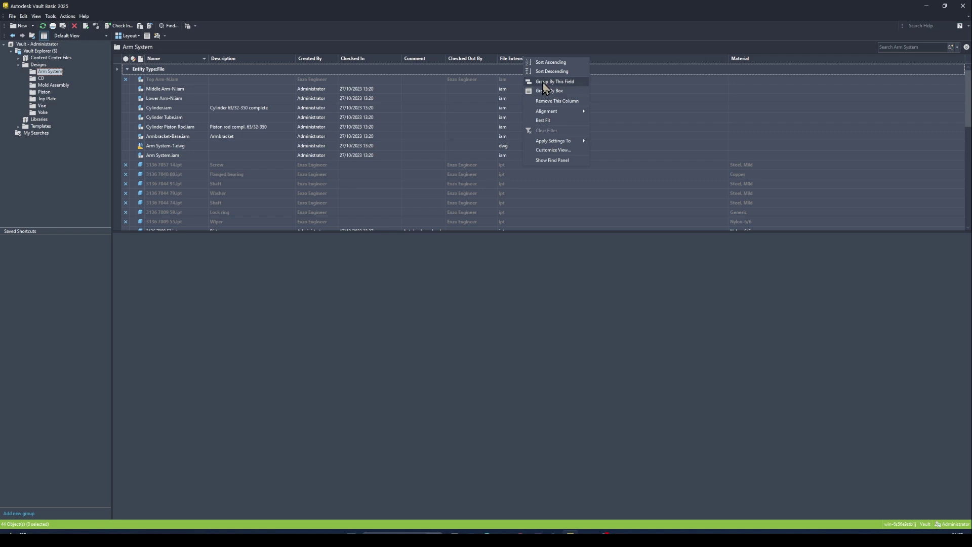
pyautogui.click(556, 82)
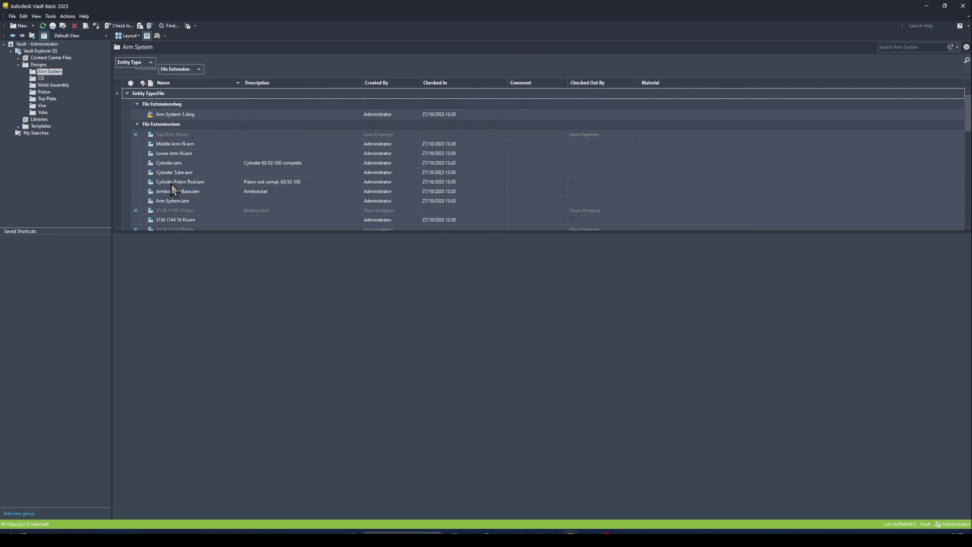
# Step: Enlarge the file list pane and select Arm System-1.dwg to show its version history
pyautogui.scroll(-1, 191, 135)
pyautogui.scroll(-8, 167, 122)
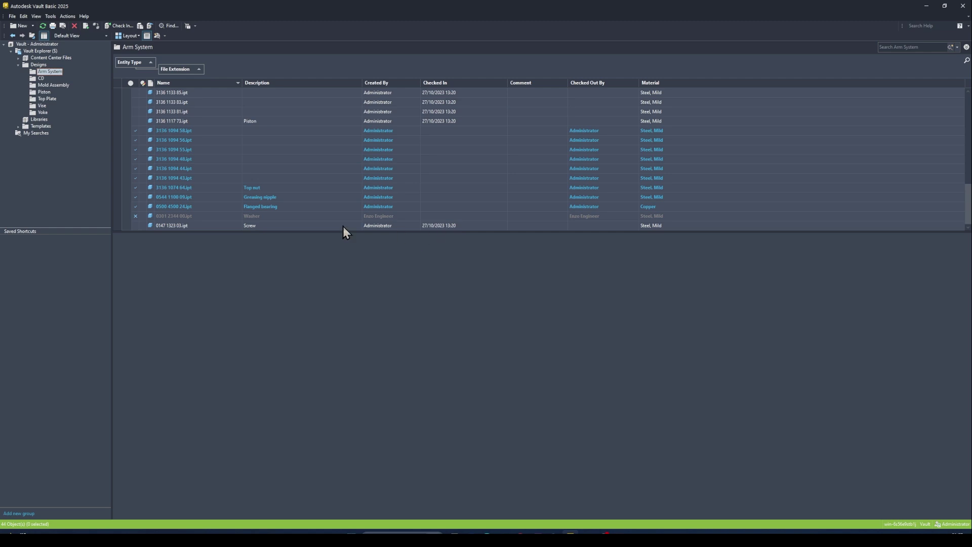
pyautogui.moveTo(217, 232); pyautogui.dragTo(217, 279)
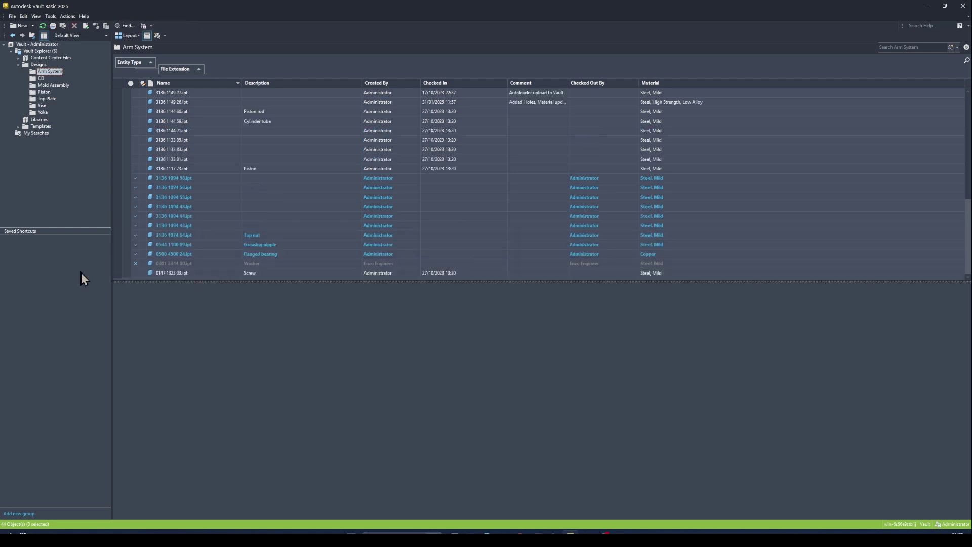
pyautogui.scroll(10, 187, 257)
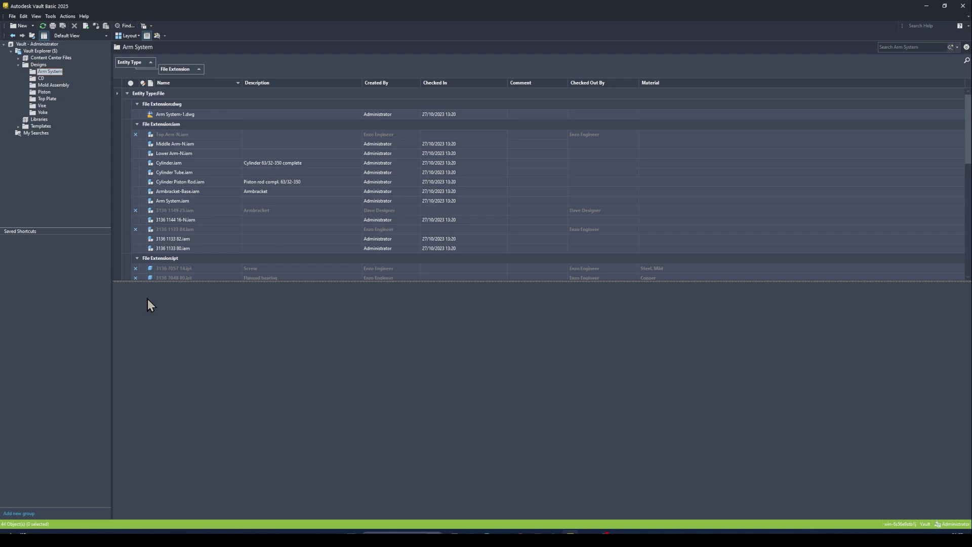
pyautogui.click(174, 114)
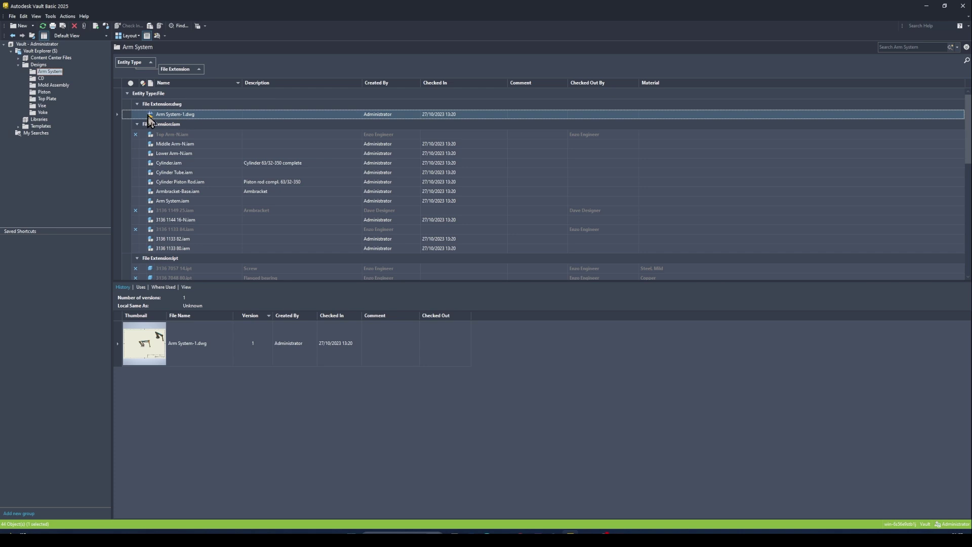
# Step: Preview the Arm System-1.dwg drawing in the viewer and pan across its sheet
pyautogui.click(186, 287)
pyautogui.click(548, 401)
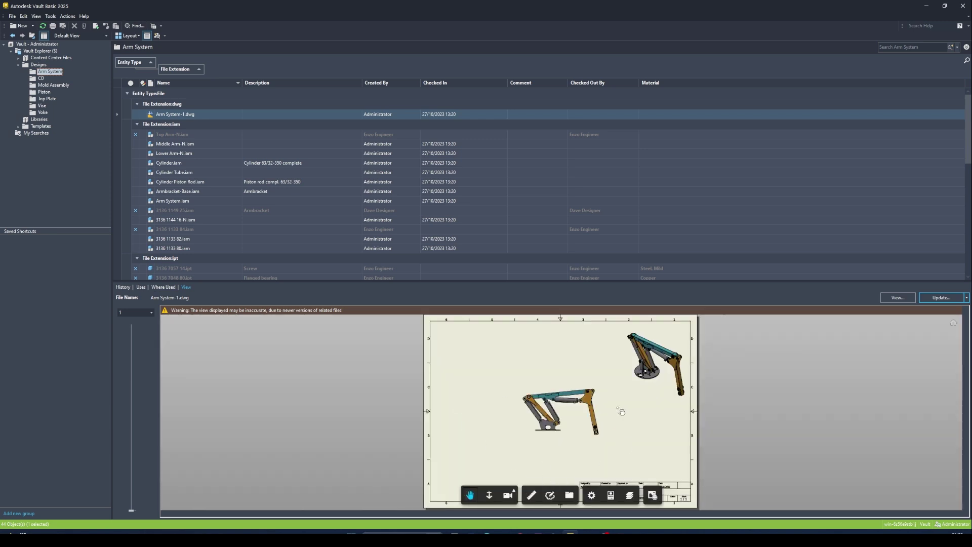
pyautogui.moveTo(571, 444); pyautogui.dragTo(554, 426)
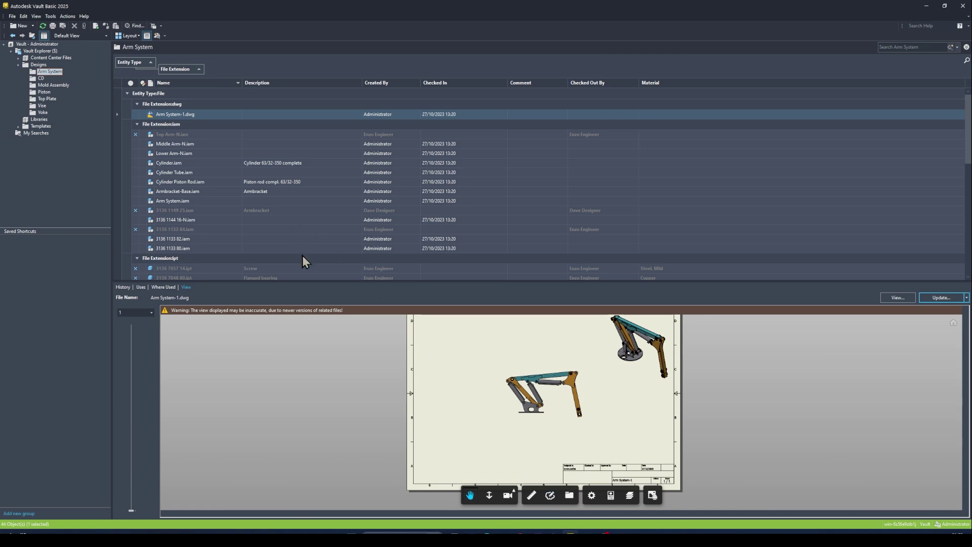
# Step: Preview the Arm System.iam assembly in 3D and orbit around the model
pyautogui.click(181, 202)
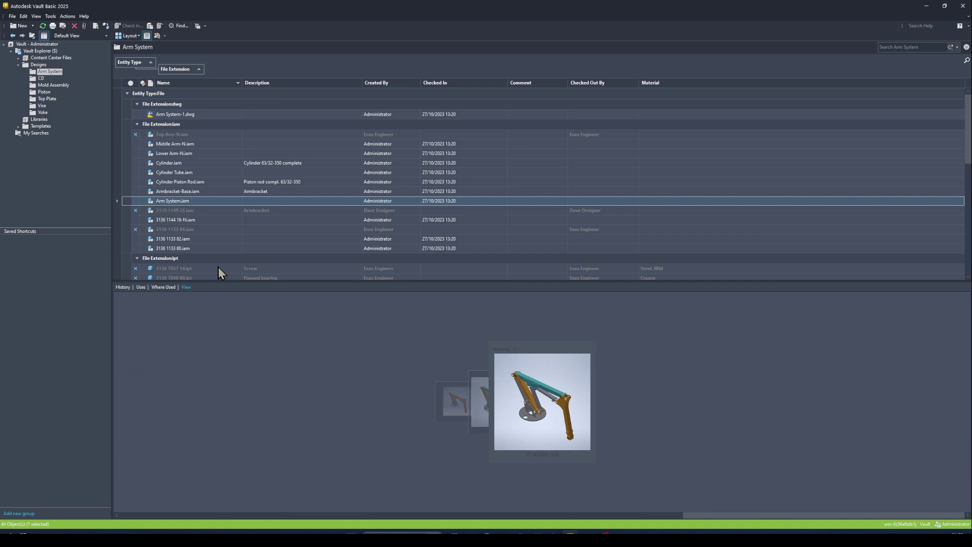
pyautogui.click(559, 373)
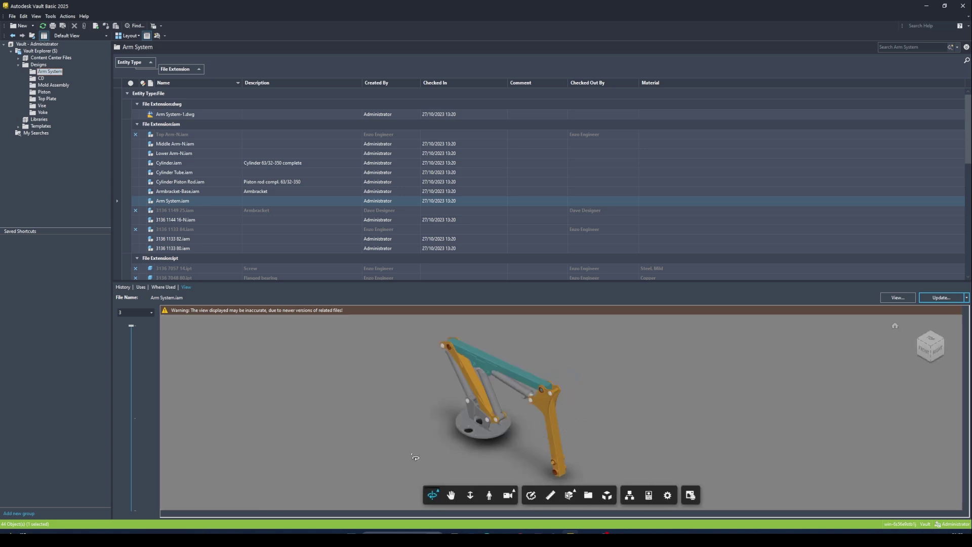
pyautogui.moveTo(411, 459); pyautogui.dragTo(482, 421)
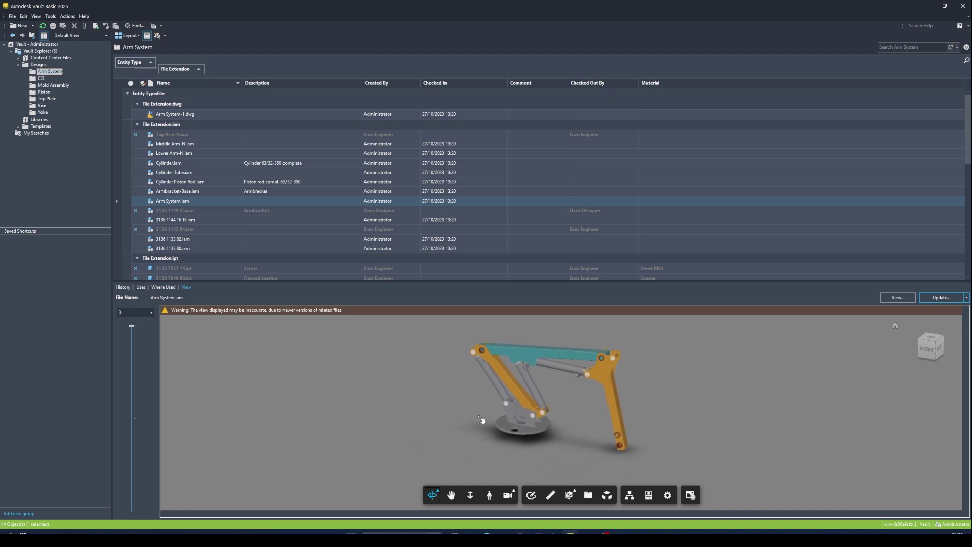
# Step: Open the Arm System.iam preview in its own maximized window and centre the whole arm in view
pyautogui.click(899, 299)
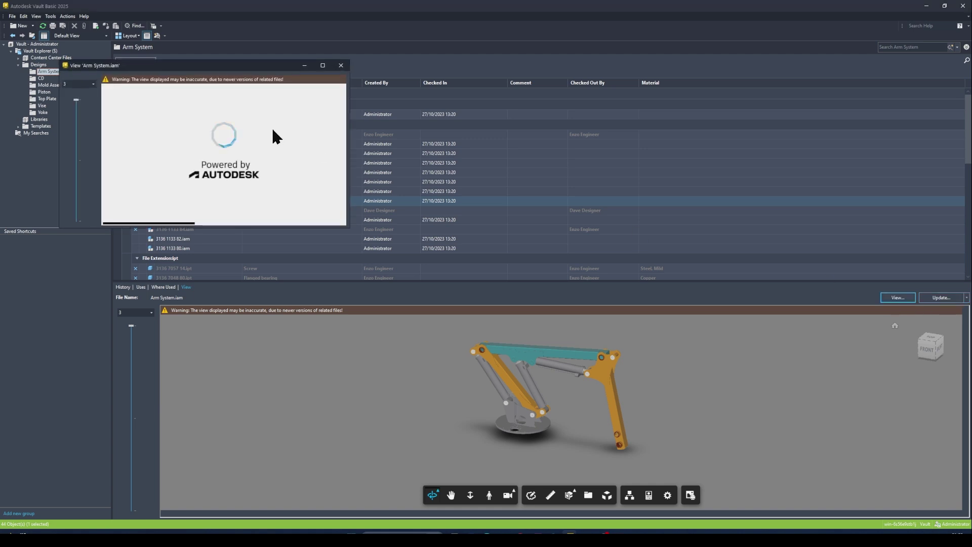
pyautogui.click(322, 65)
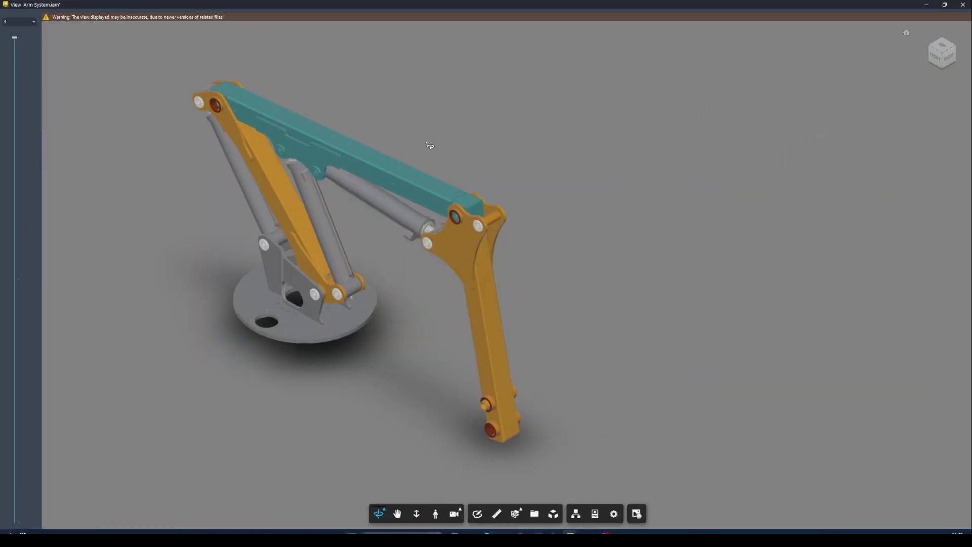
pyautogui.moveTo(310, 433); pyautogui.dragTo(462, 440, button='middle')
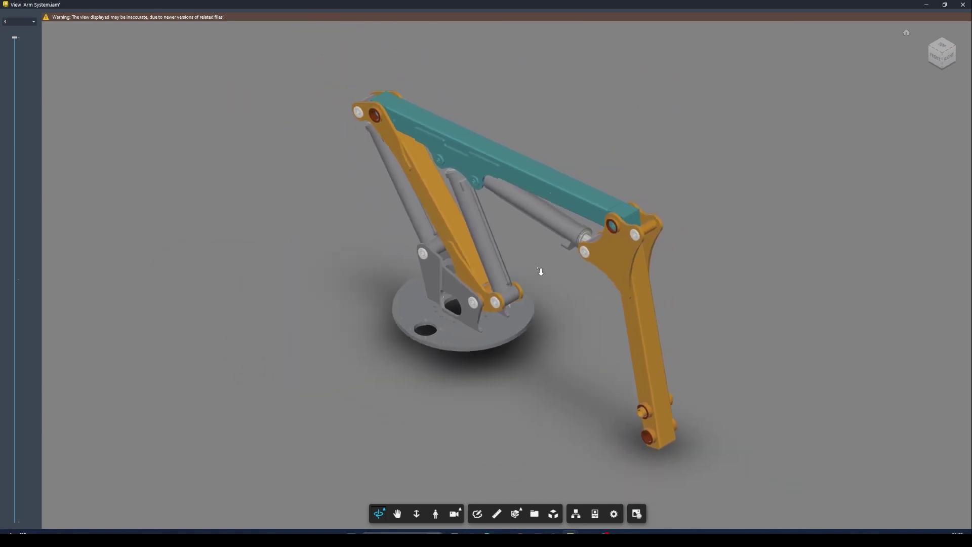
pyautogui.scroll(-2, 540, 272)
# Step: Explode the arm model almost fully to examine its separate parts, and collapse it back to its assembled state
pyautogui.moveTo(470, 533)
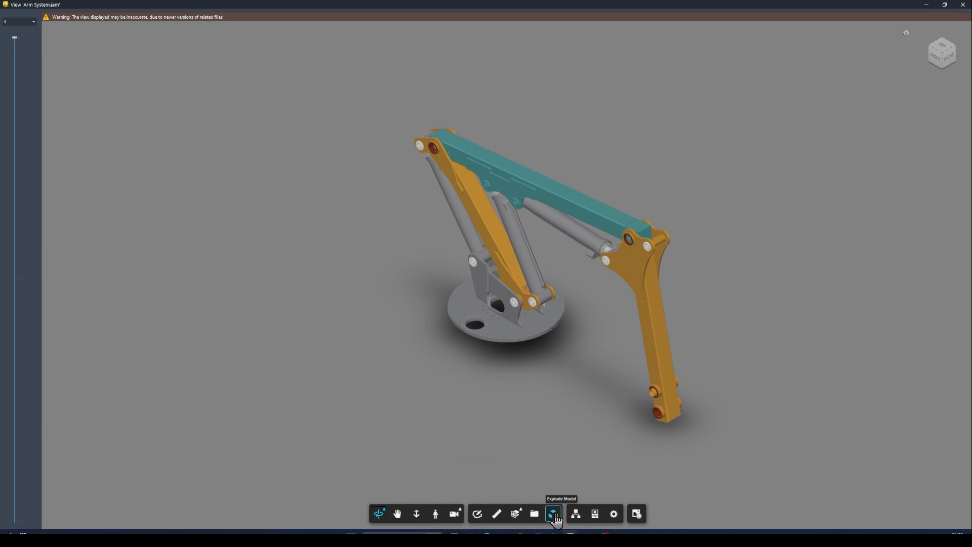
pyautogui.click(554, 514)
pyautogui.moveTo(482, 494); pyautogui.dragTo(527, 493)
pyautogui.scroll(-10, 571, 436)
pyautogui.moveTo(558, 462); pyautogui.dragTo(286, 395)
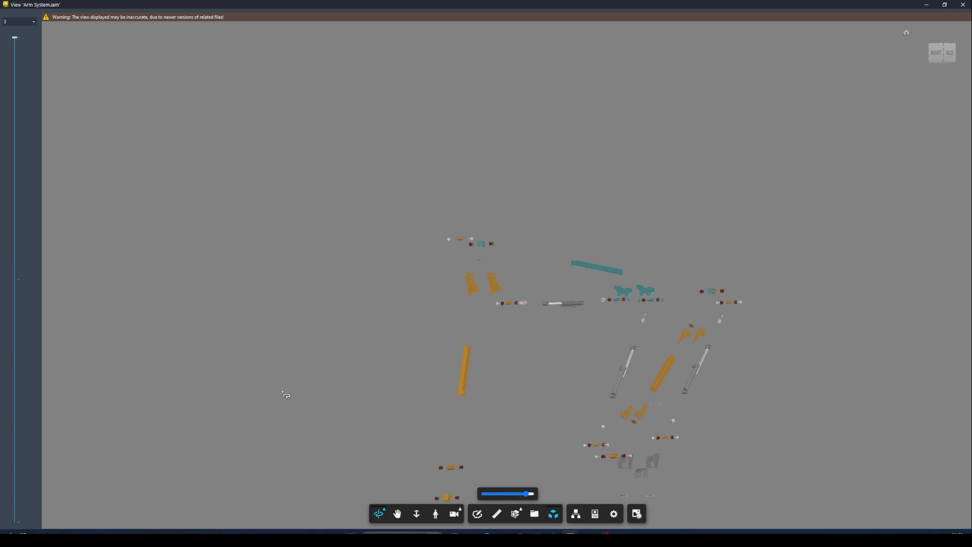
pyautogui.moveTo(526, 493); pyautogui.dragTo(484, 494)
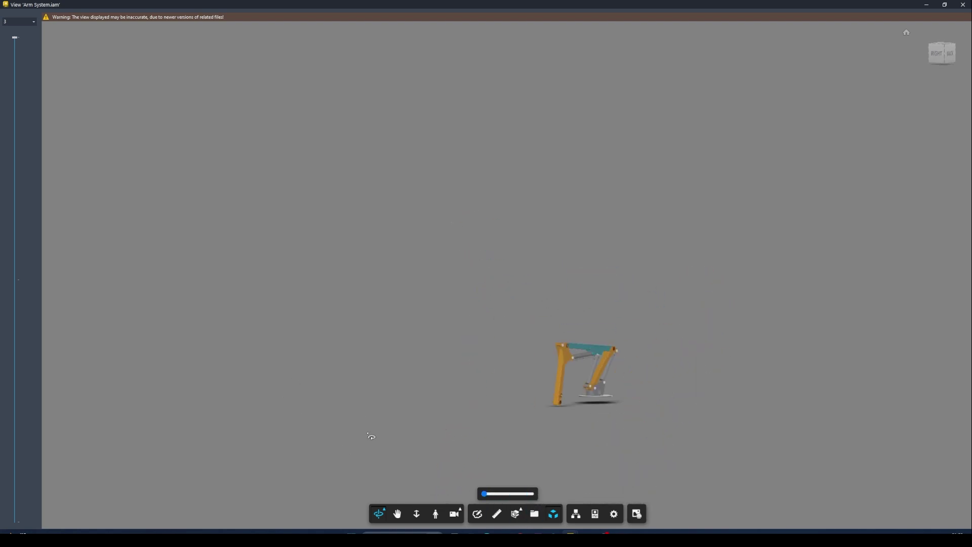
# Step: Cut the arm lengthwise with a section analysis plane and inspect the cylinder and beam cross-sections from several angles
pyautogui.click(516, 513)
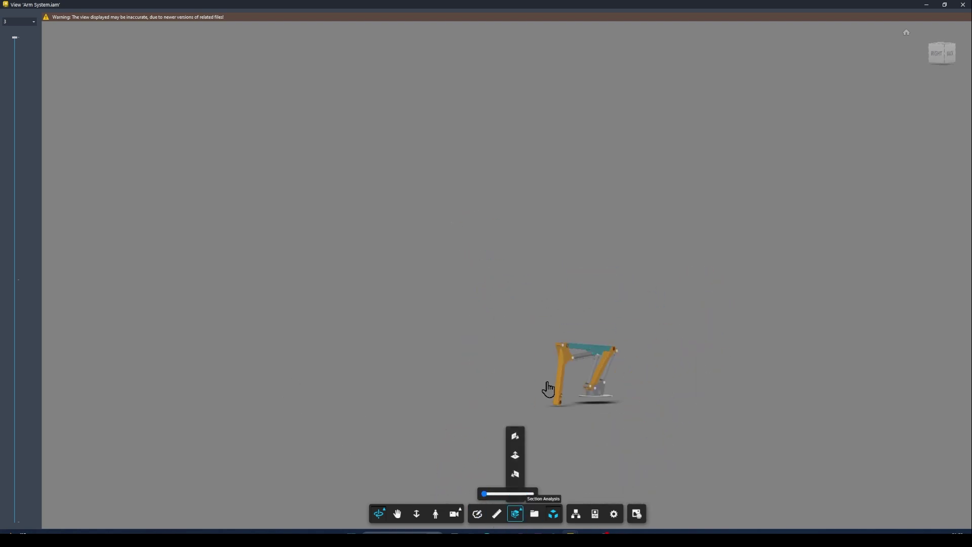
pyautogui.click(516, 475)
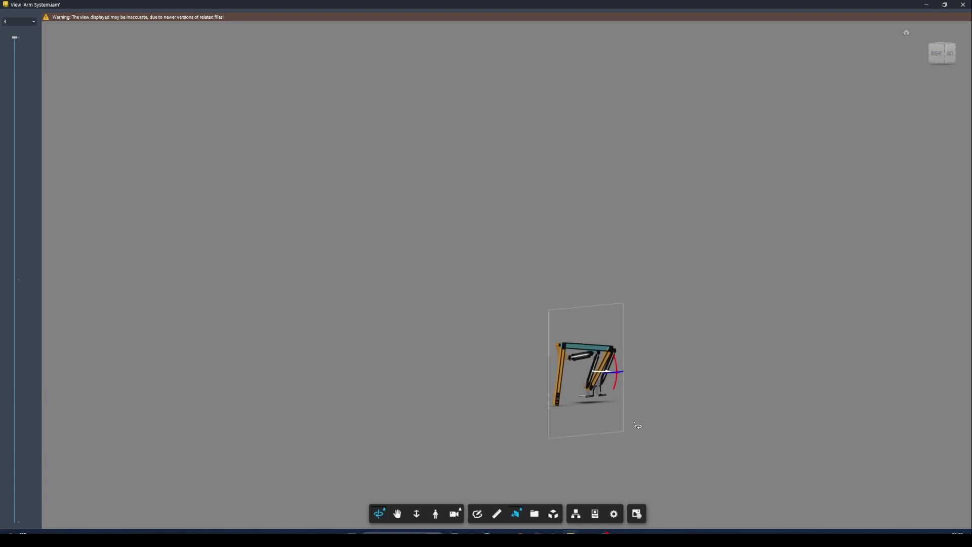
pyautogui.moveTo(648, 425); pyautogui.dragTo(518, 424)
pyautogui.scroll(-2, 586, 361)
pyautogui.scroll(6, 586, 361)
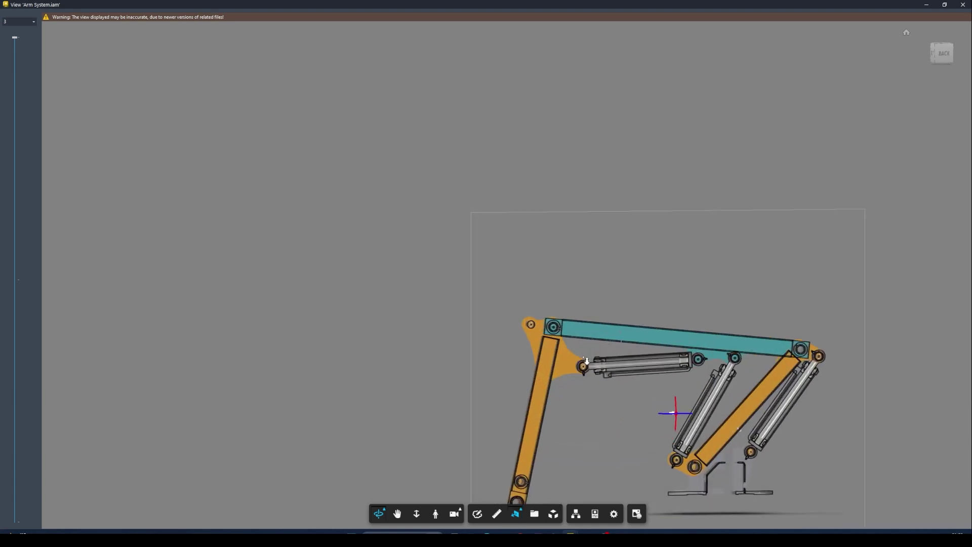
pyautogui.scroll(4, 586, 360)
pyautogui.moveTo(587, 456); pyautogui.dragTo(400, 314, button='middle')
pyautogui.moveTo(496, 412); pyautogui.dragTo(551, 418, button='middle')
pyautogui.moveTo(552, 418); pyautogui.dragTo(470, 433)
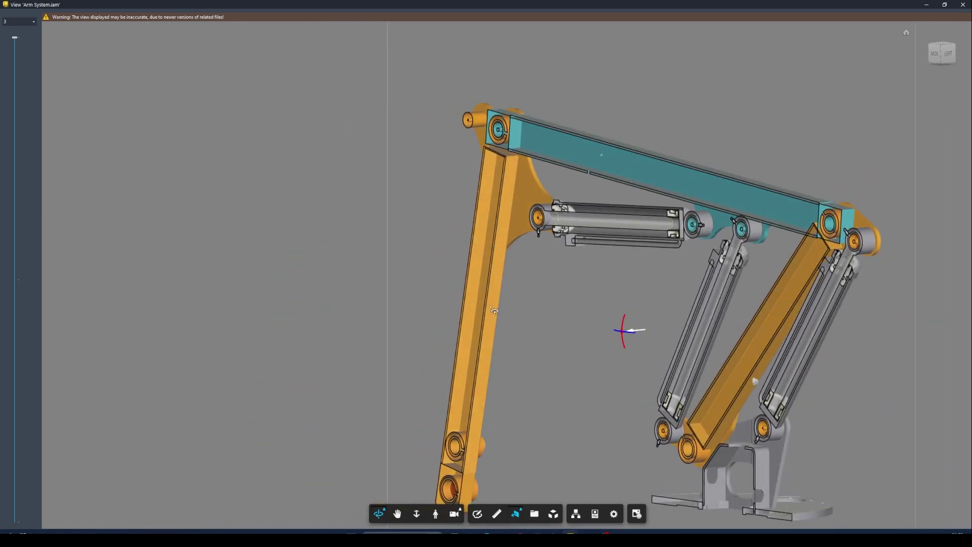
pyautogui.scroll(2, 496, 334)
pyautogui.scroll(-4, 497, 334)
pyautogui.scroll(-2, 545, 363)
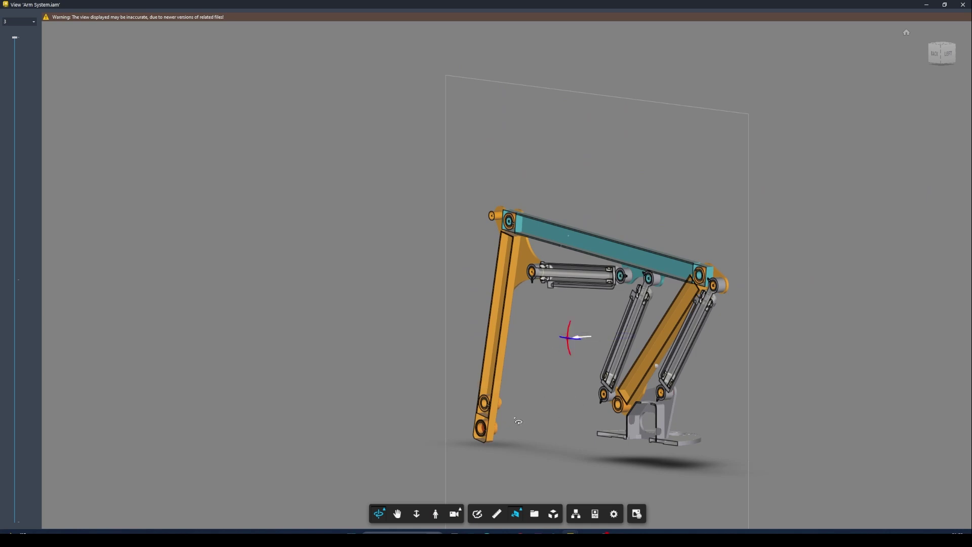
pyautogui.click(495, 513)
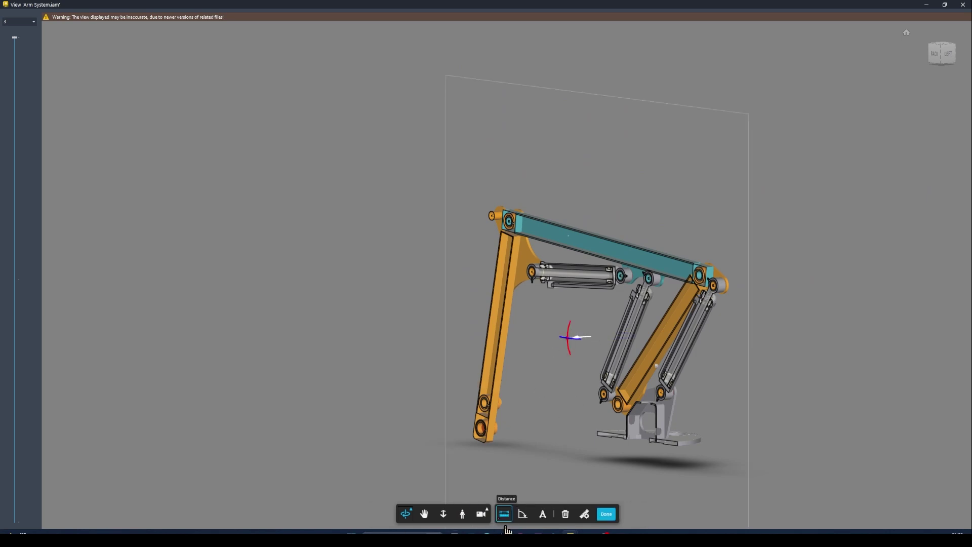
pyautogui.scroll(2, 490, 414)
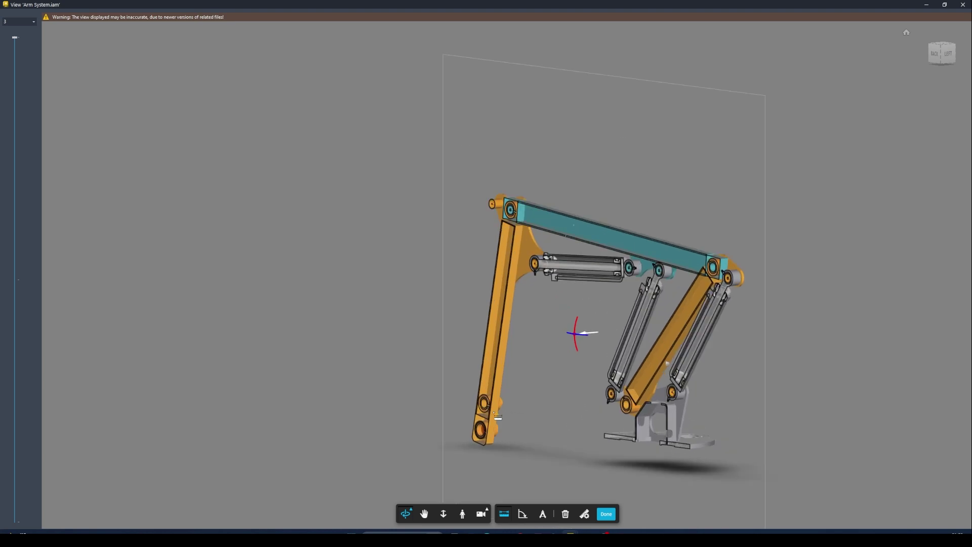
pyautogui.click(606, 514)
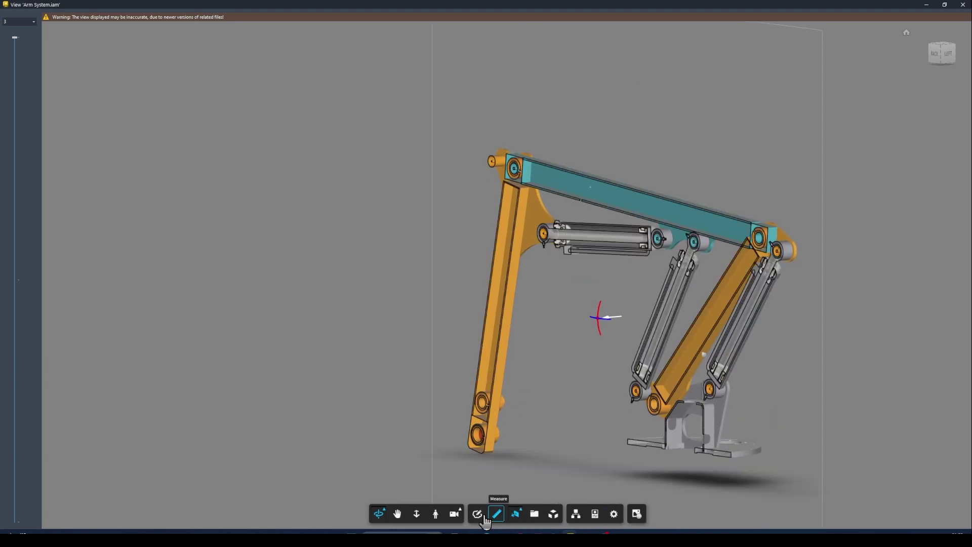
# Step: Clear the section cut from the arm model and turn it to the Back view
pyautogui.click(478, 513)
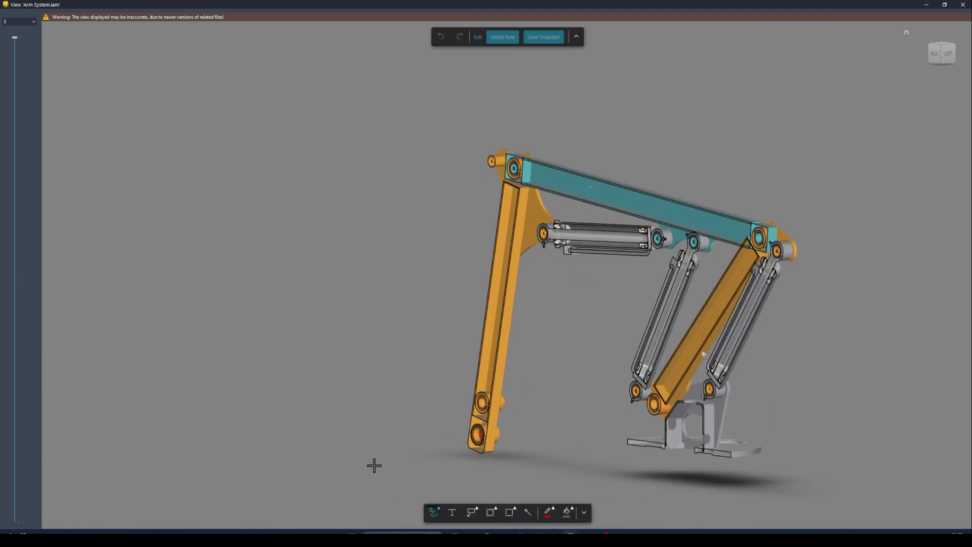
pyautogui.press('Escape')
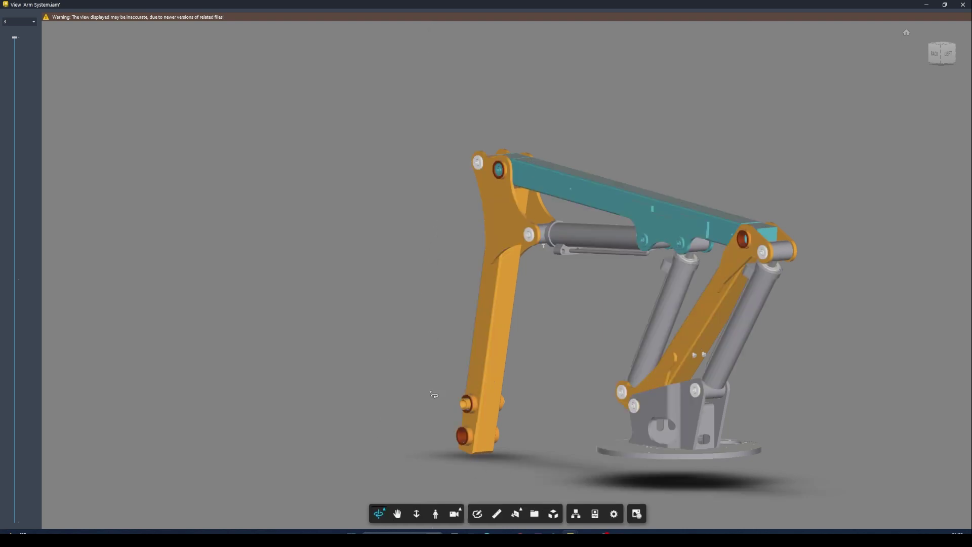
pyautogui.click(937, 56)
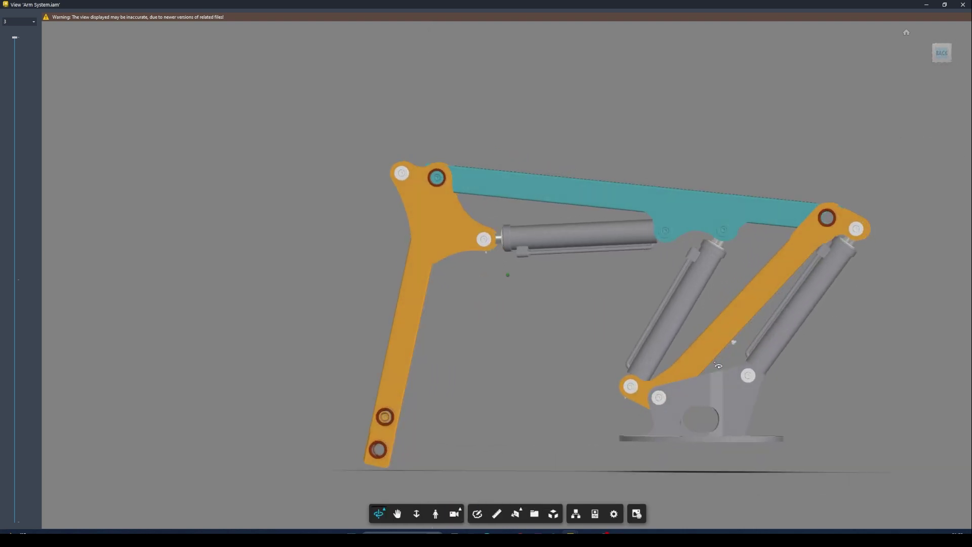
# Step: Start a markup and draw a red cloud around the two holes at the lower end of the arm
pyautogui.click(478, 514)
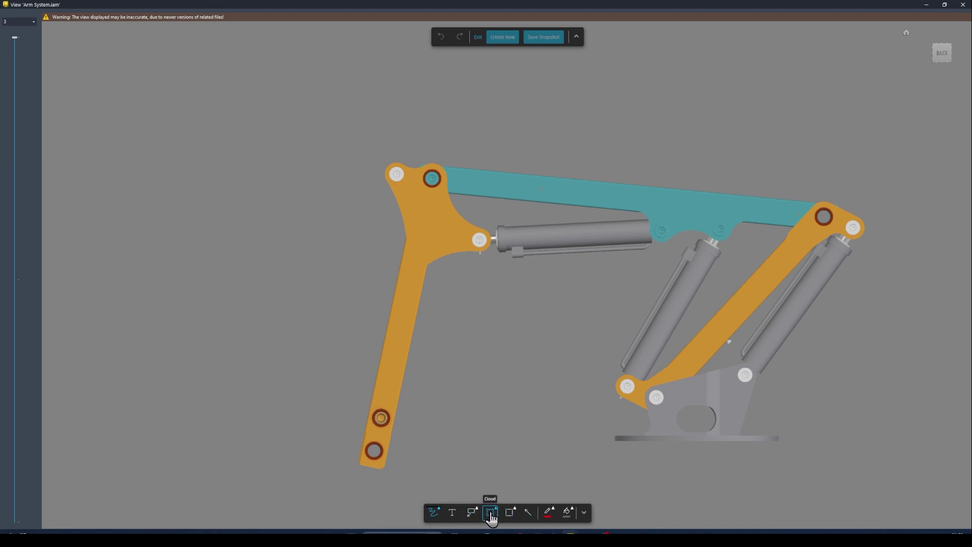
pyautogui.click(491, 514)
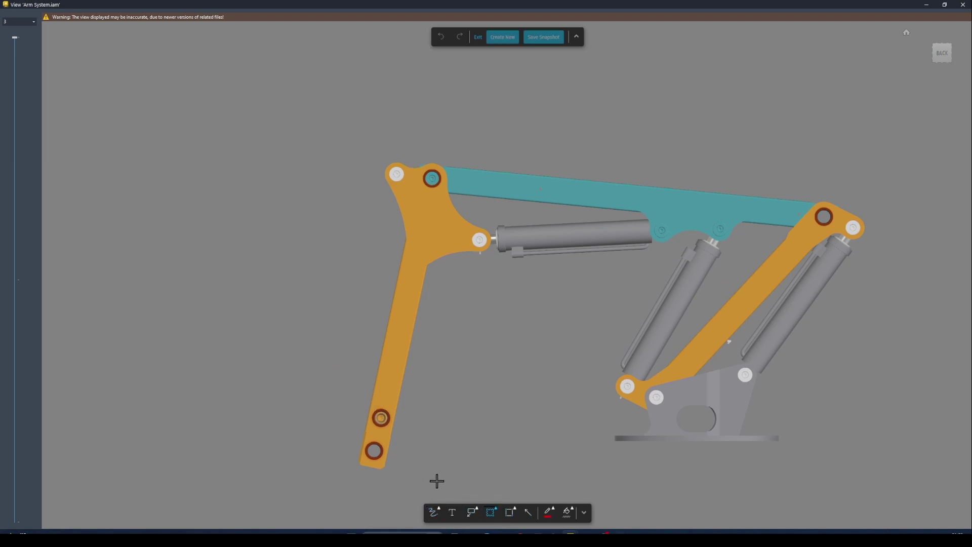
pyautogui.moveTo(414, 481); pyautogui.dragTo(334, 394)
# Step: Add a text note reading "increase hole size" beside the cloud markup
pyautogui.click(452, 513)
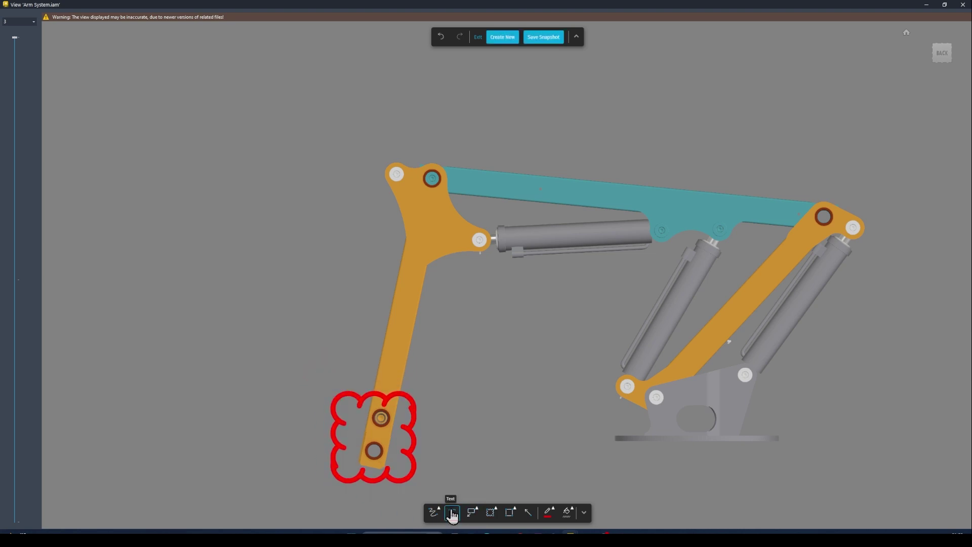
pyautogui.click(428, 425)
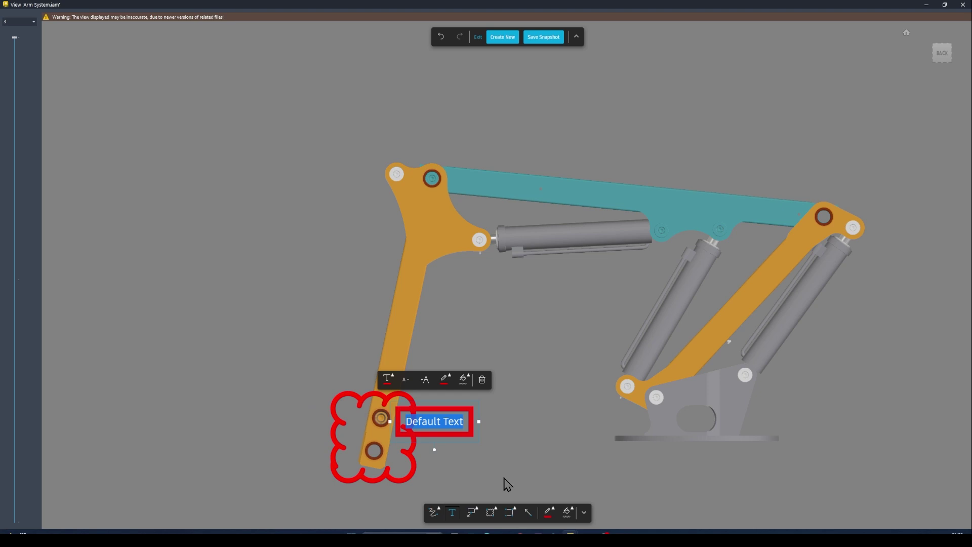
pyautogui.press('BackSpace')
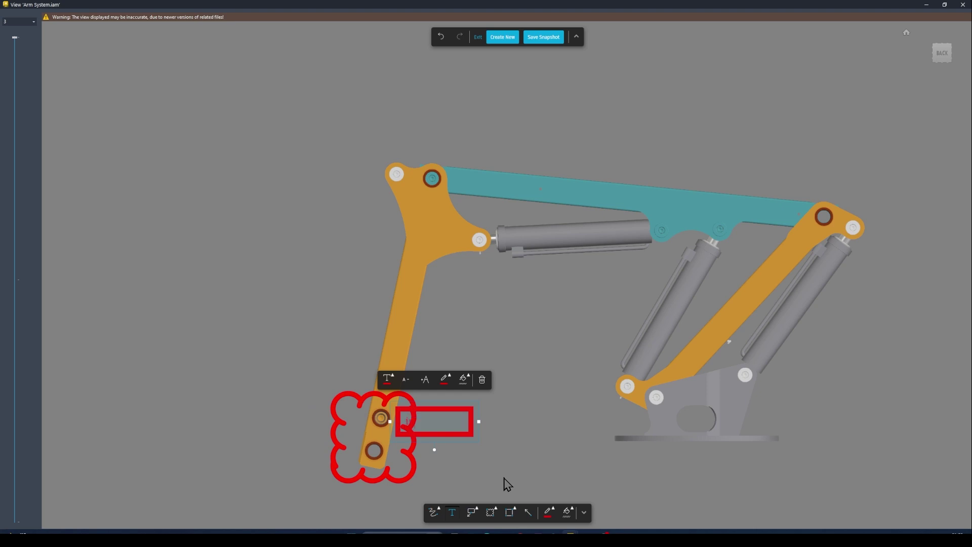
pyautogui.write('increase hole size')
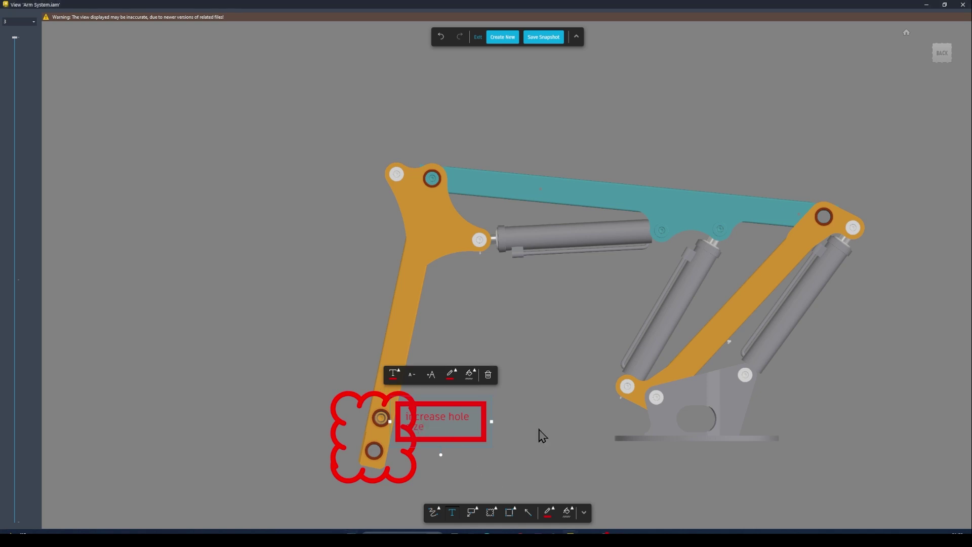
pyautogui.click(539, 430)
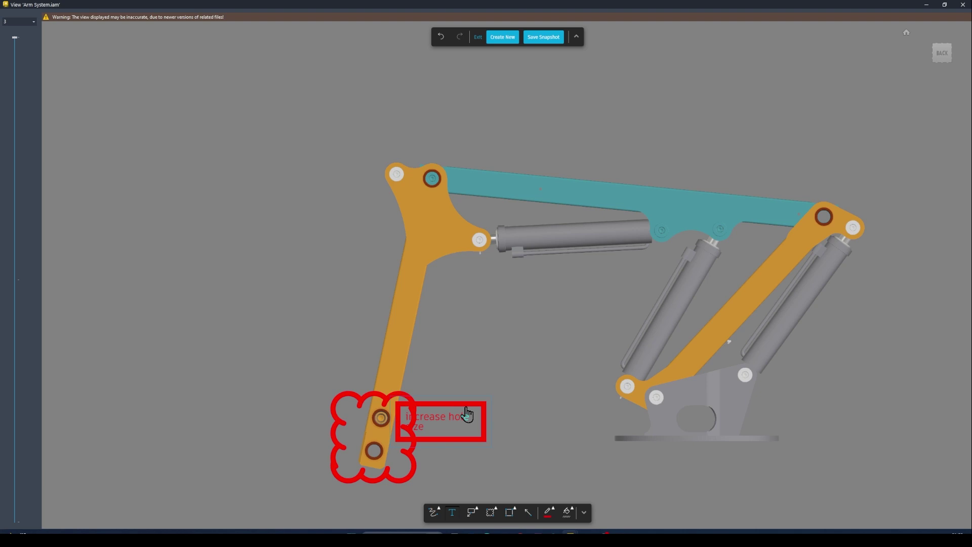
pyautogui.press('Escape')
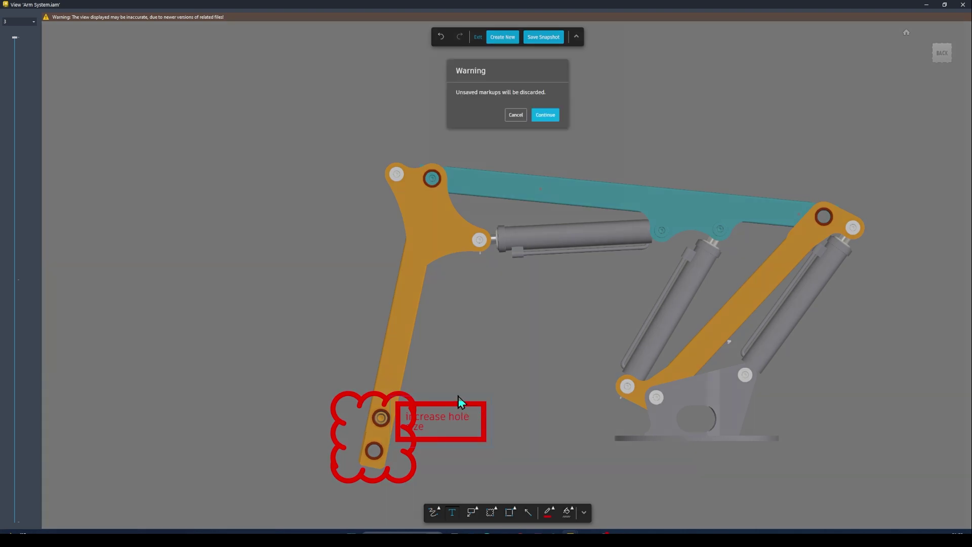
pyautogui.click(521, 114)
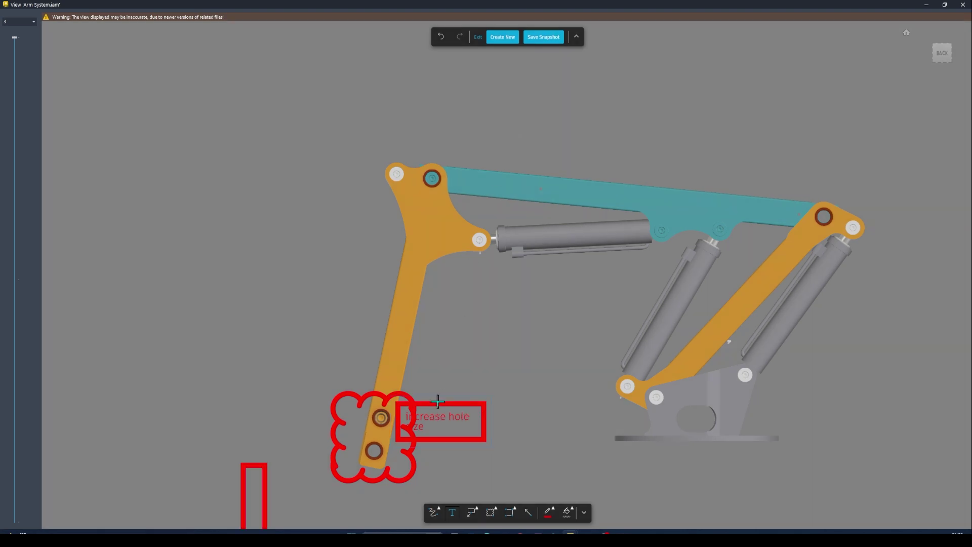
pyautogui.press('Escape')
pyautogui.click(517, 113)
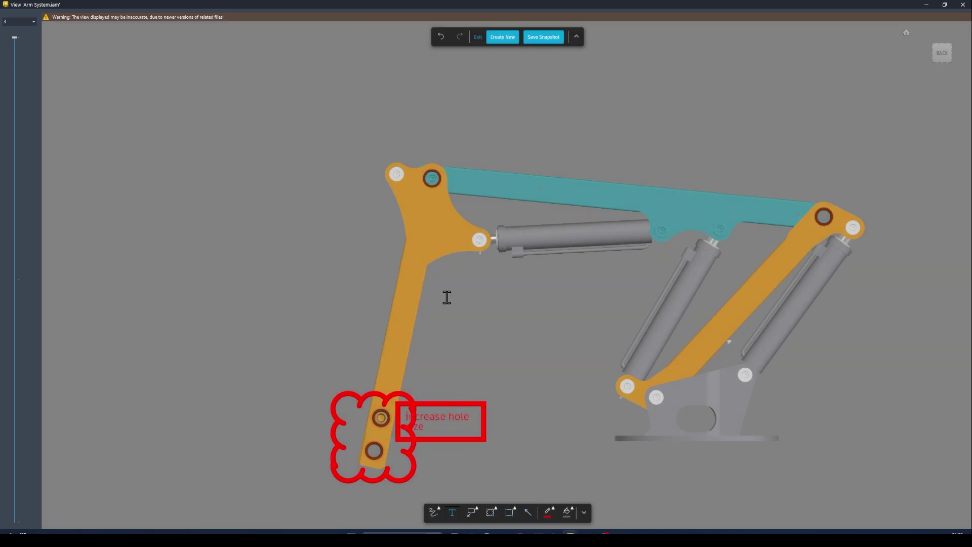
# Step: Leave the markup without saving a snapshot, discarding the drawn markups, and close the Arm System viewer window
pyautogui.click(541, 39)
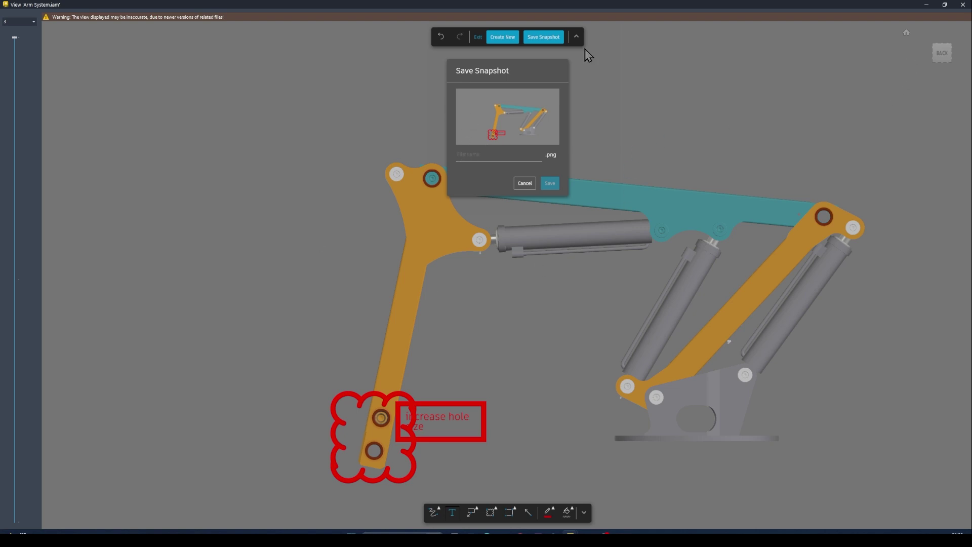
pyautogui.click(523, 185)
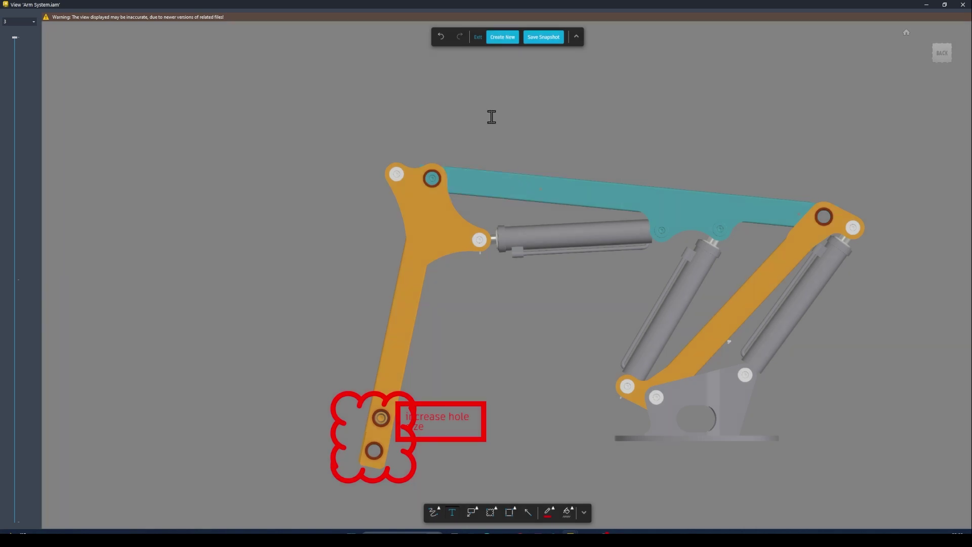
pyautogui.click(479, 40)
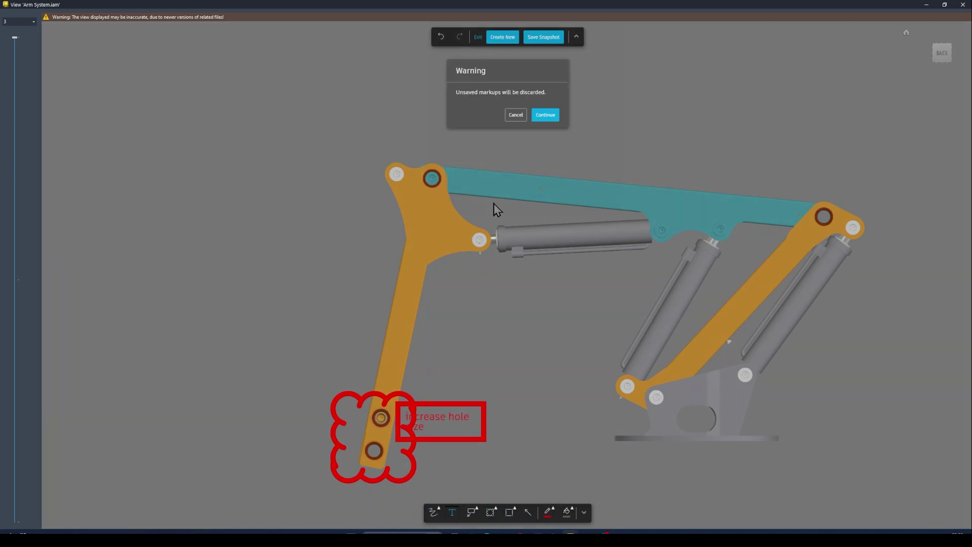
pyautogui.click(545, 114)
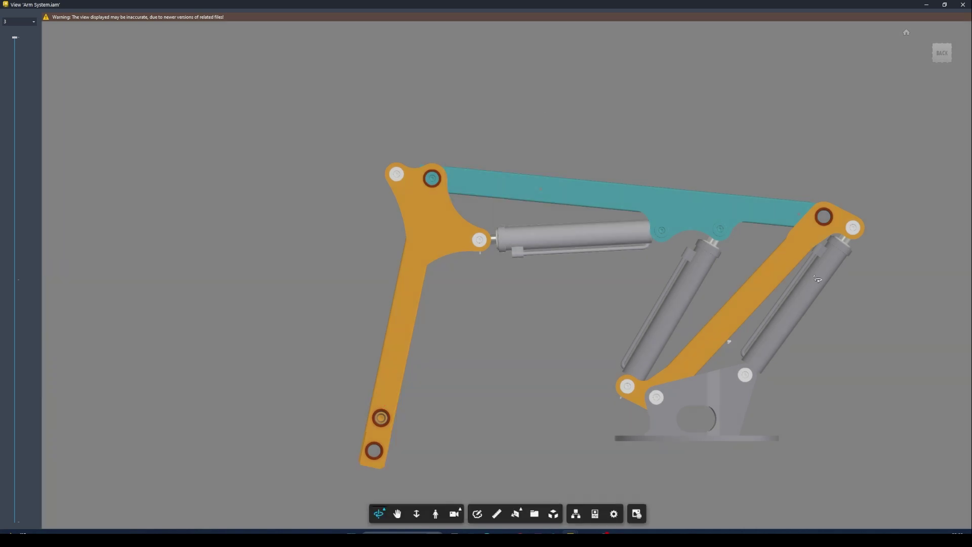
pyautogui.click(962, 4)
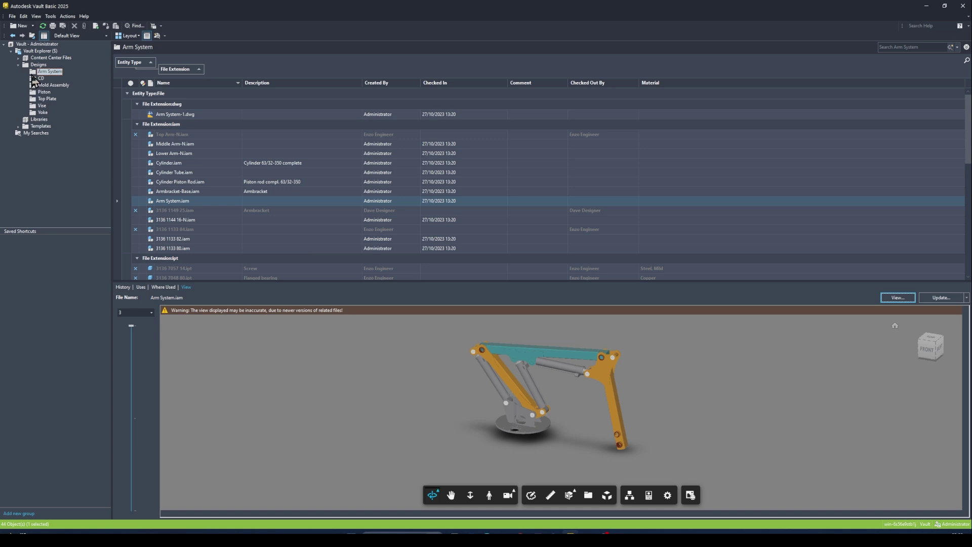
# Step: Search the Arm System folder for "arm" and look through the results
pyautogui.click(53, 52)
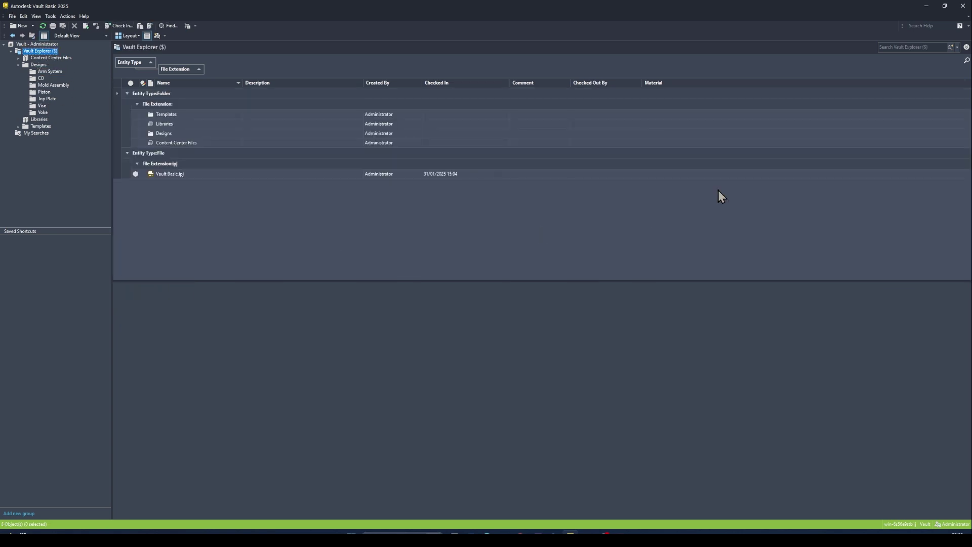
pyautogui.click(923, 48)
pyautogui.click(50, 72)
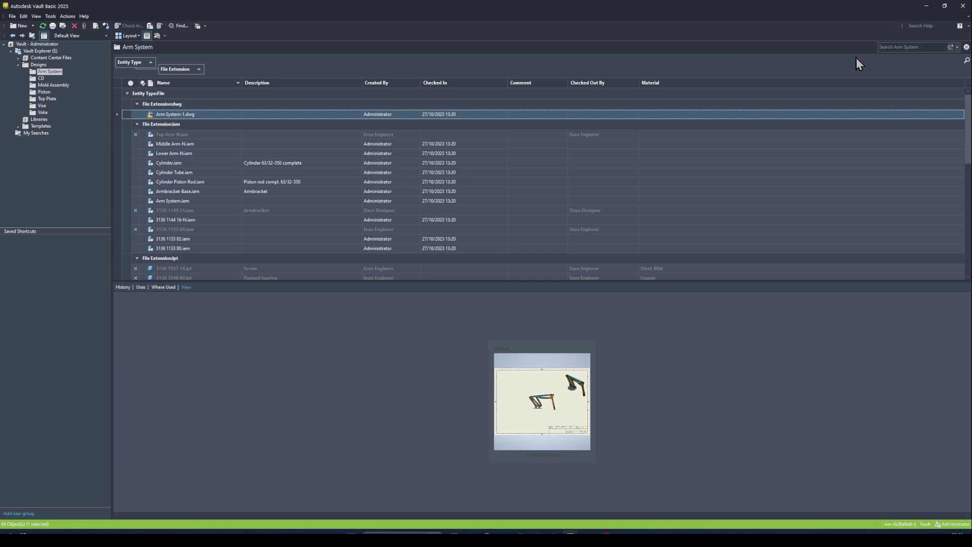
pyautogui.click(894, 47)
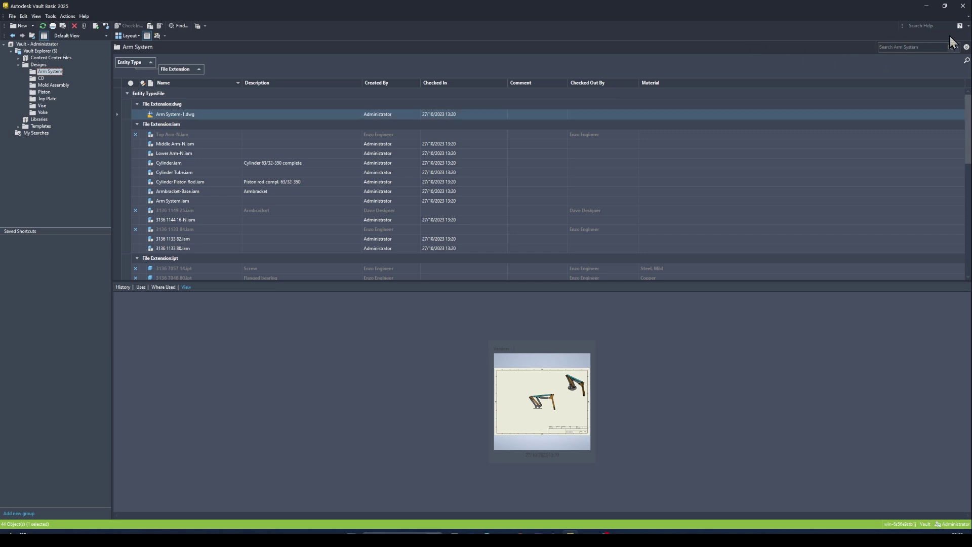
pyautogui.click(911, 49)
pyautogui.write('arm')
pyautogui.press('Return')
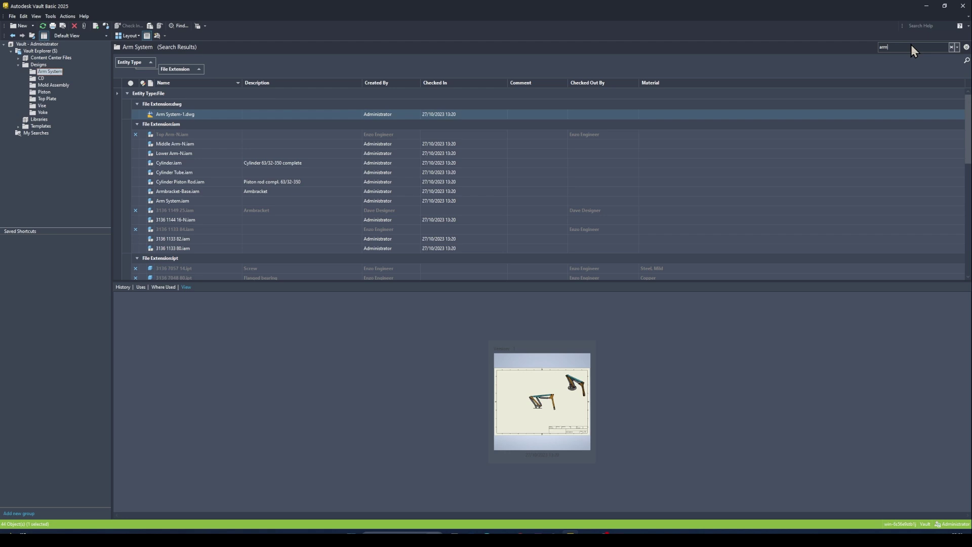
pyautogui.doubleClick(879, 48)
pyautogui.scroll(-10, 202, 172)
pyautogui.scroll(10, 206, 226)
pyautogui.scroll(-1, 201, 202)
pyautogui.scroll(1, 203, 211)
# Step: Expand the search criteria and look through the properties available in place of Comment, keeping Comment
pyautogui.click(966, 47)
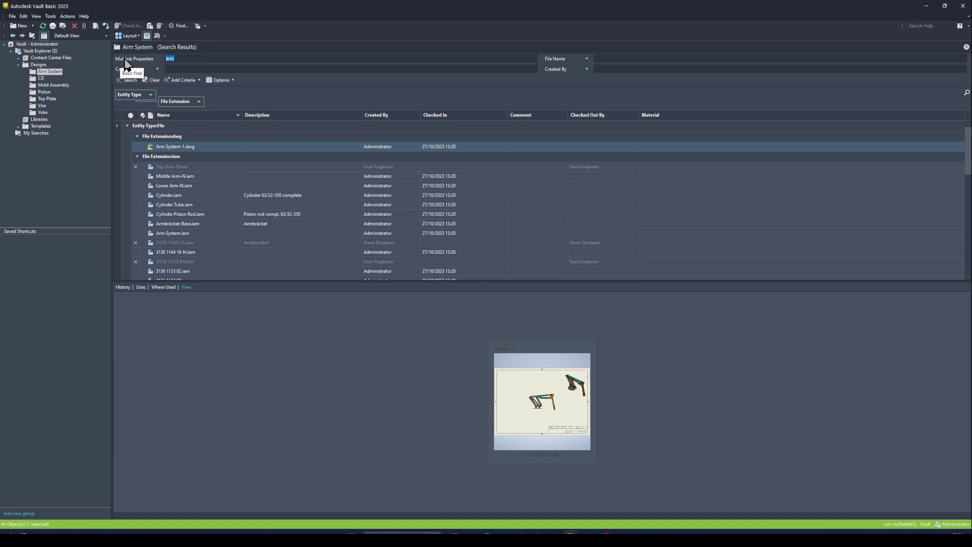
pyautogui.click(191, 60)
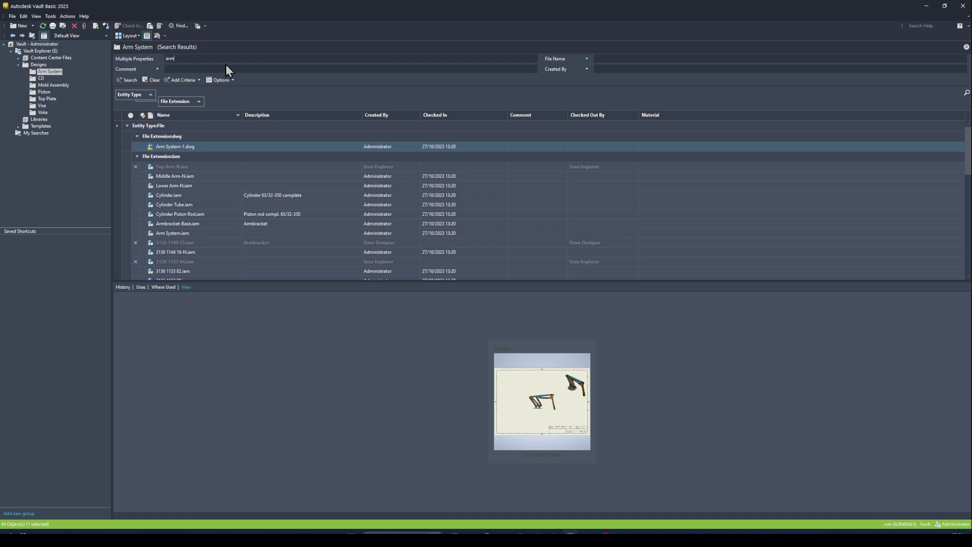
pyautogui.click(158, 69)
pyautogui.scroll(-5, 155, 160)
pyautogui.scroll(-3, 154, 162)
pyautogui.moveTo(263, 194); pyautogui.dragTo(266, 101)
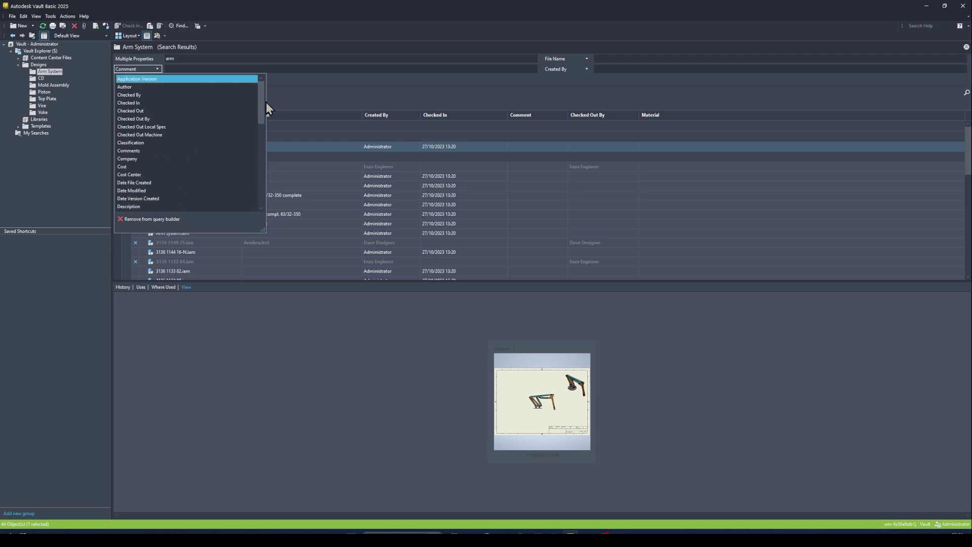
pyautogui.click(202, 332)
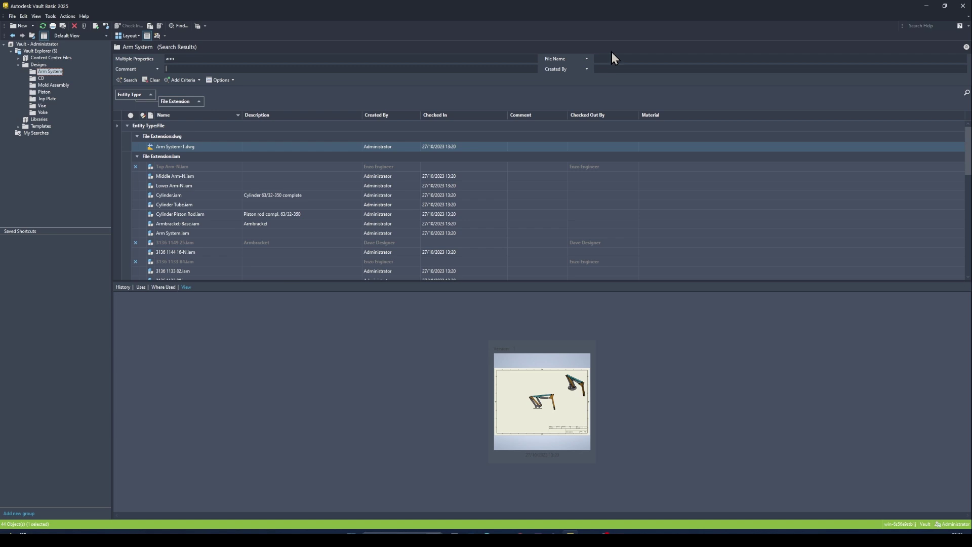
# Step: Move the search word "arm" from Multiple Properties to File Name, run the search and select Lower Arm-N.iam
pyautogui.moveTo(192, 59); pyautogui.dragTo(141, 56)
pyautogui.hotkey('ctrl', 'x')
pyautogui.click(634, 59)
pyautogui.hotkey('ctrl', 'v')
pyautogui.doubleClick(599, 59)
pyautogui.click(598, 58)
pyautogui.press('Return')
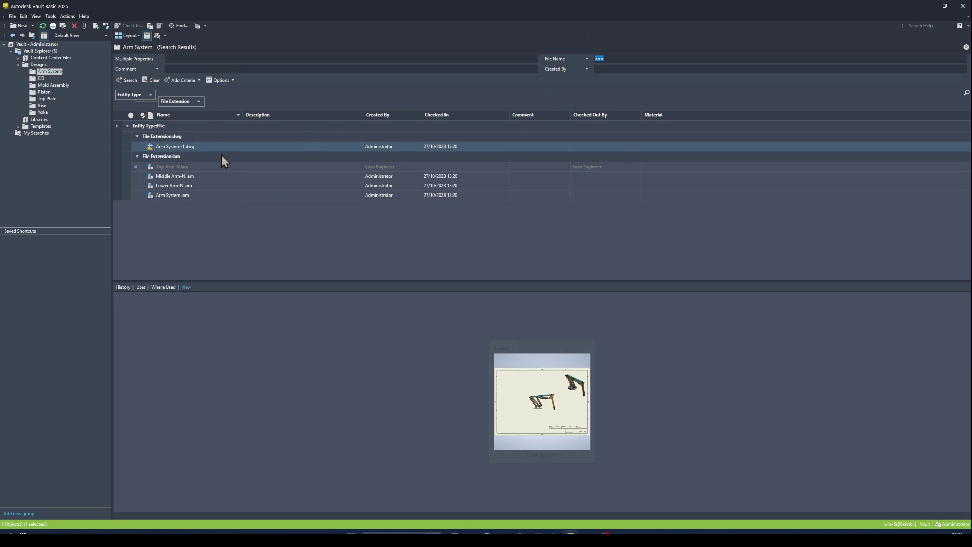
pyautogui.click(213, 223)
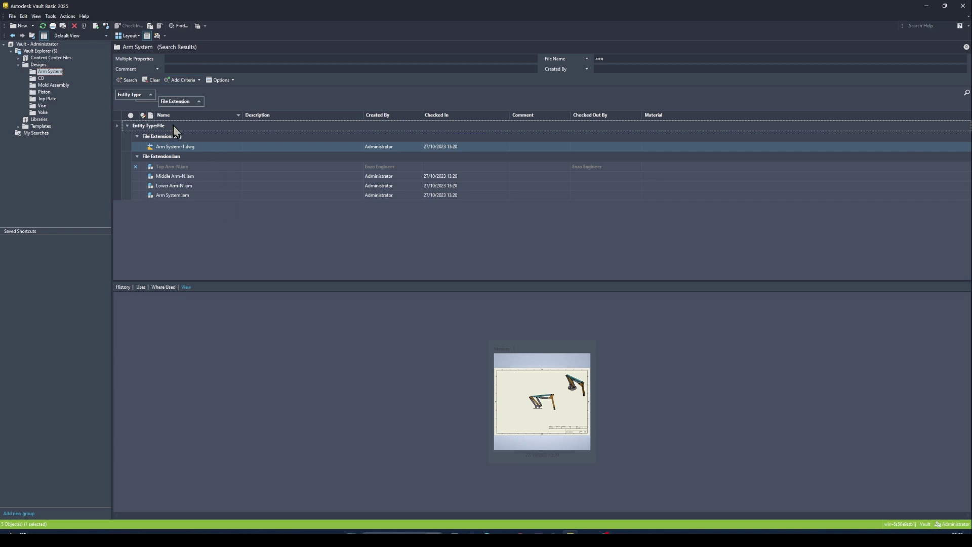
pyautogui.click(158, 185)
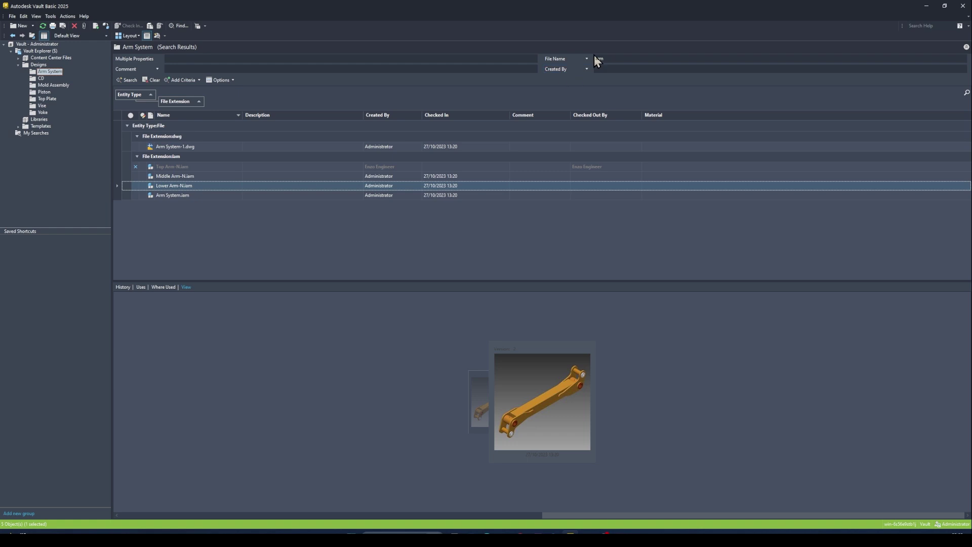
# Step: Narrow the search with a Created By criterion of the engineer's first name plus the * wildcard, and select the matching assembly
pyautogui.click(615, 59)
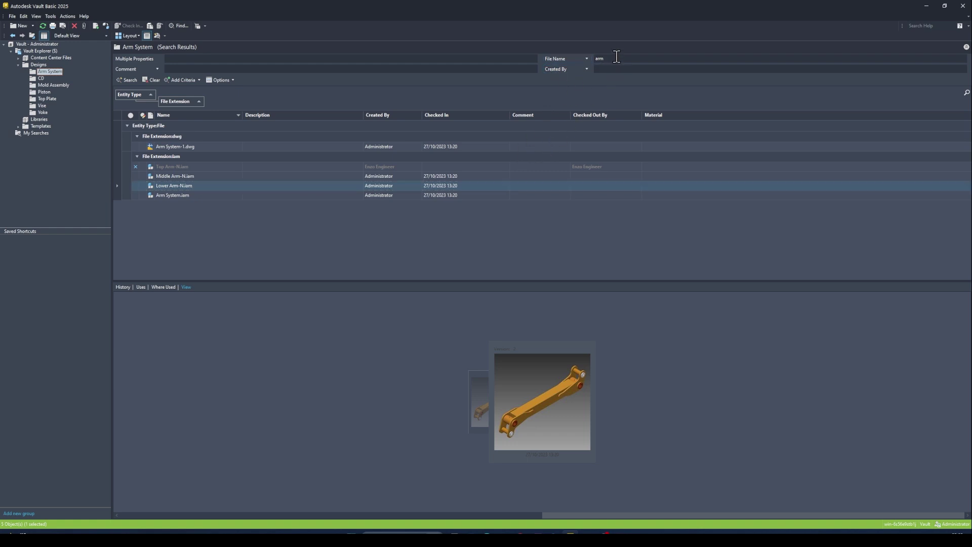
pyautogui.doubleClick(616, 59)
pyautogui.click(612, 69)
pyautogui.write('zo*')
pyautogui.press('Return')
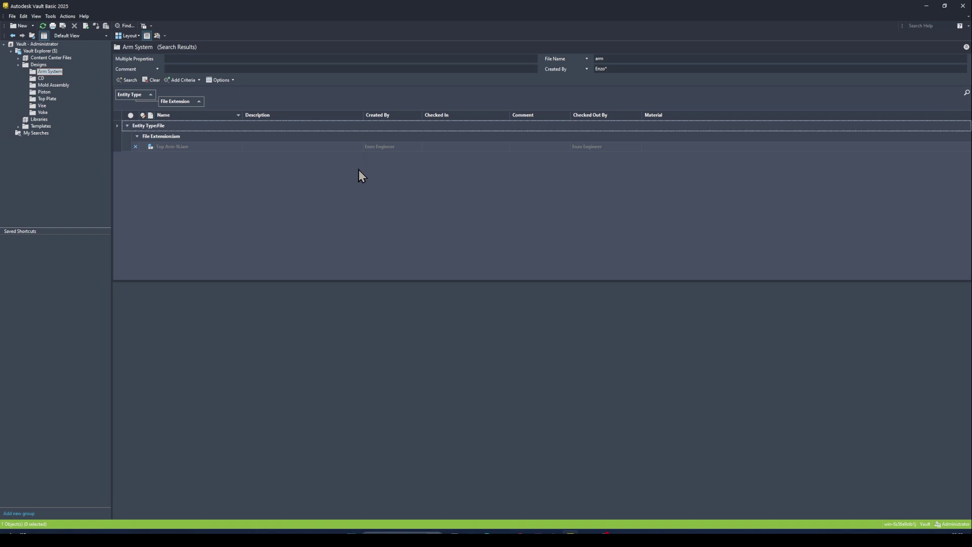
pyautogui.click(393, 147)
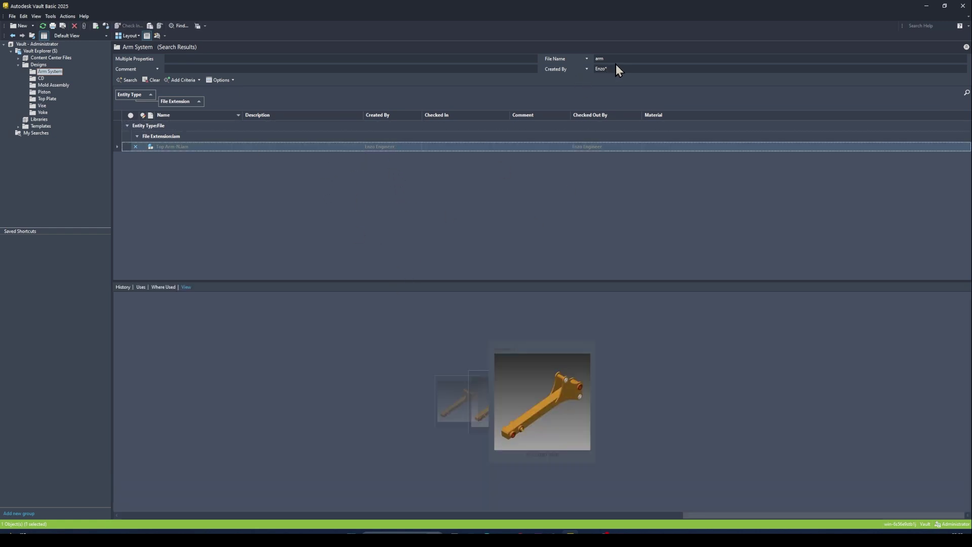
# Step: Broaden the Created By criterion to the engineer's first name with the * wildcard "or Administrator" and rerun the search
pyautogui.click(620, 59)
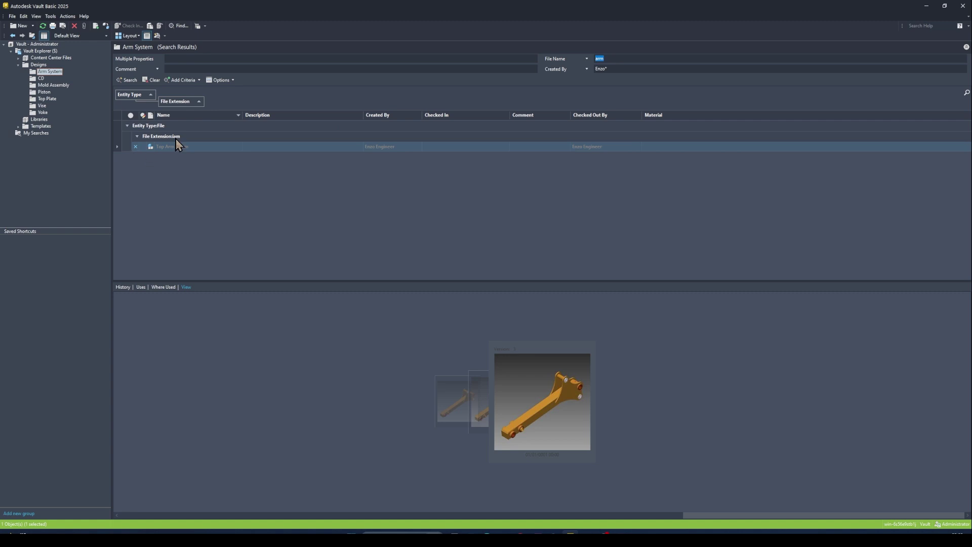
pyautogui.click(638, 69)
pyautogui.moveTo(626, 70); pyautogui.dragTo(573, 68)
pyautogui.press('Delete')
pyautogui.write('*')
pyautogui.write('zo')
pyautogui.write('* or')
pyautogui.write('Administrator')
pyautogui.press('Return')
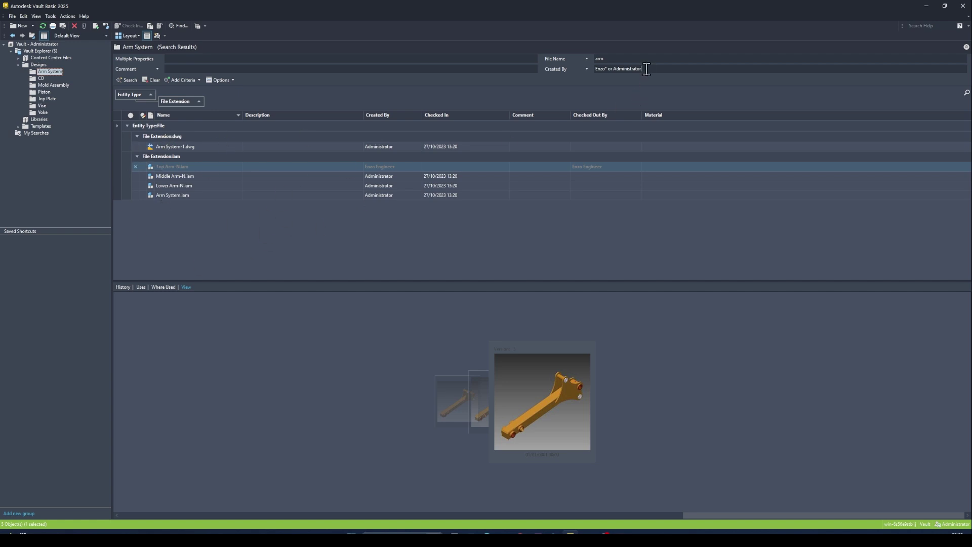
pyautogui.moveTo(642, 68); pyautogui.dragTo(612, 69)
pyautogui.doubleClick(603, 69)
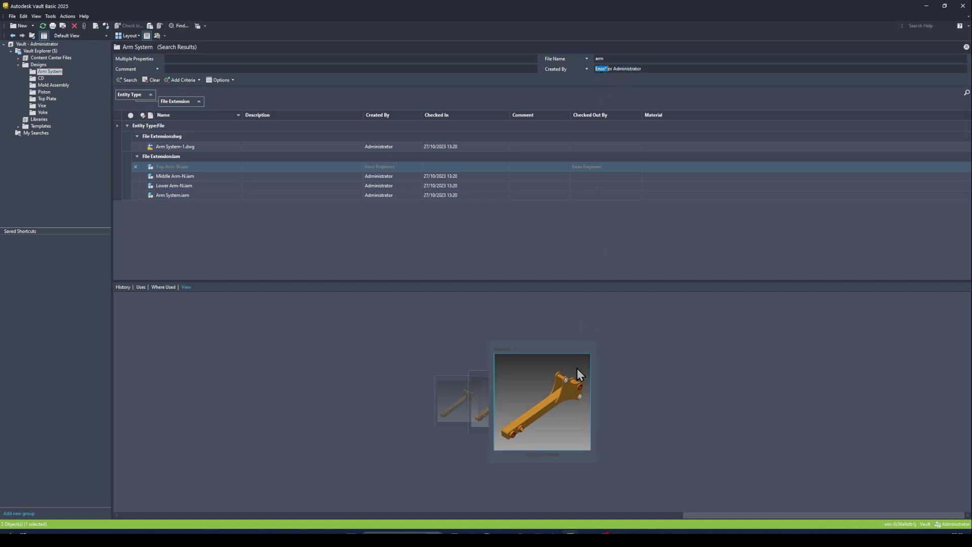
pyautogui.click(275, 244)
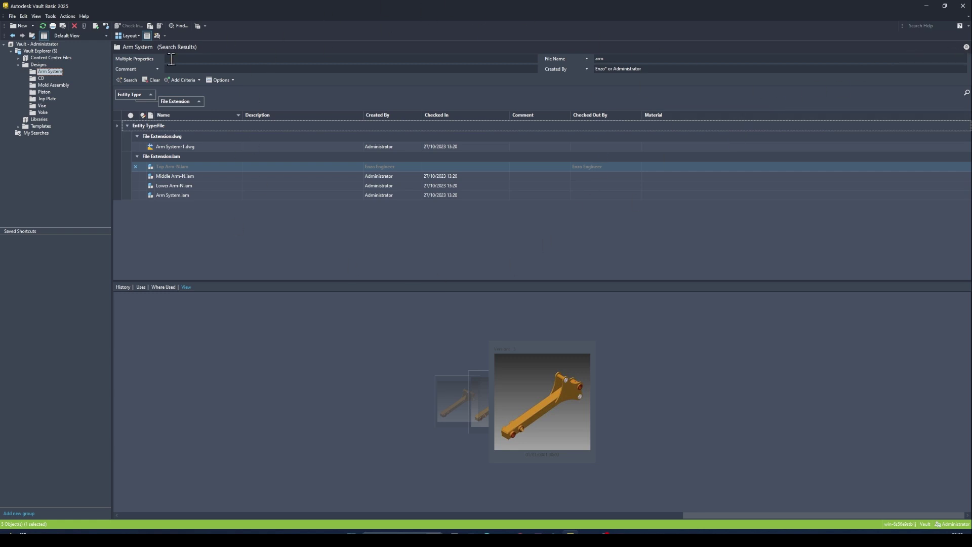
# Step: Clear the Arm System folder search and open the advanced Find window
pyautogui.click(966, 47)
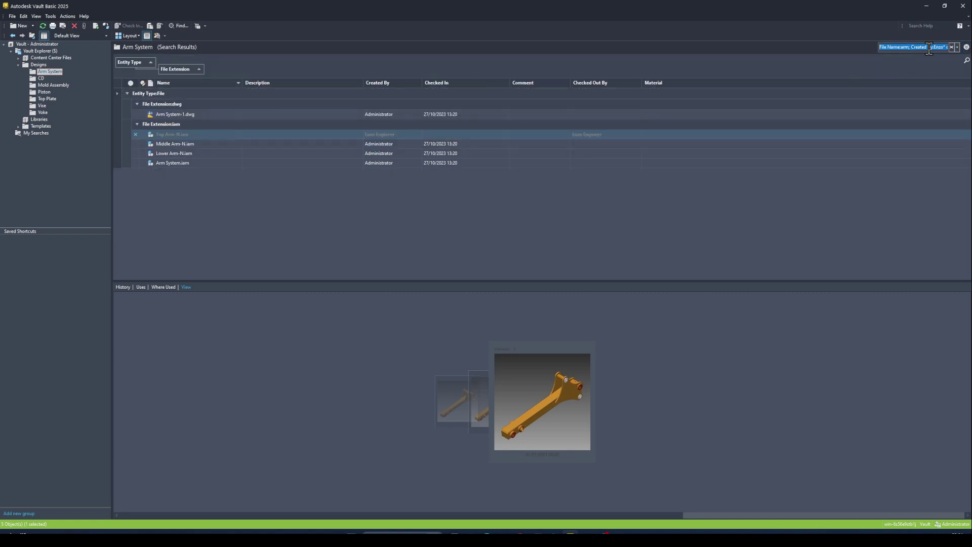
pyautogui.click(952, 49)
pyautogui.click(51, 17)
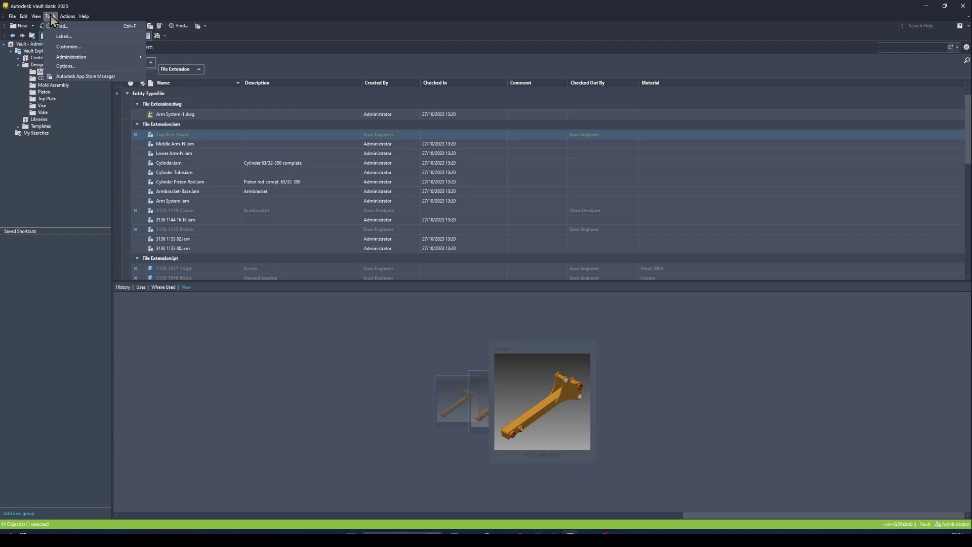
pyautogui.click(50, 16)
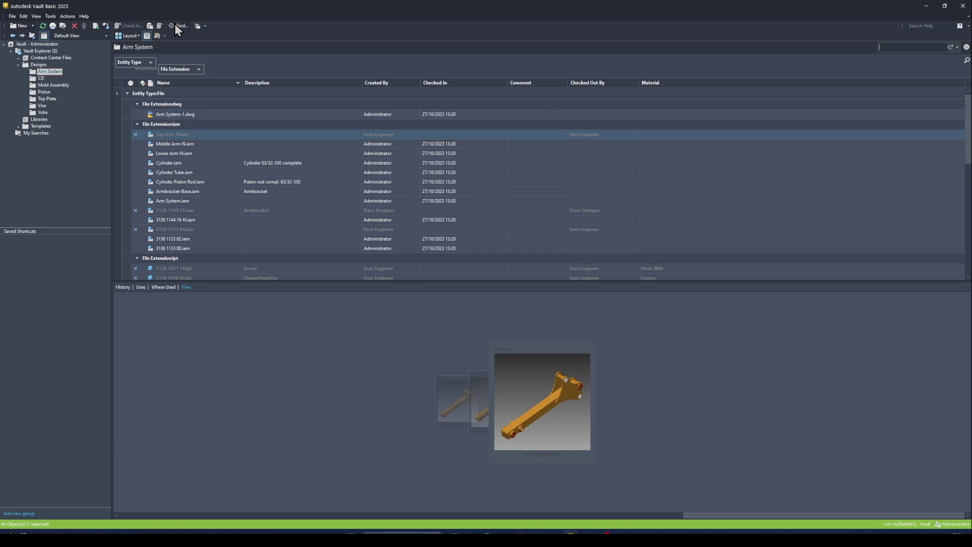
pyautogui.moveTo(474, 151); pyautogui.dragTo(403, 152)
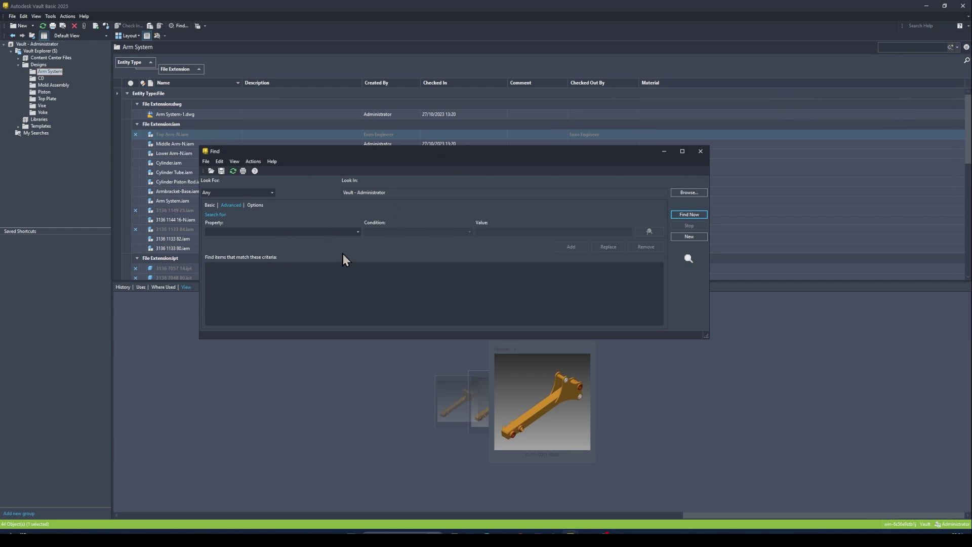
pyautogui.moveTo(357, 150); pyautogui.dragTo(330, 147)
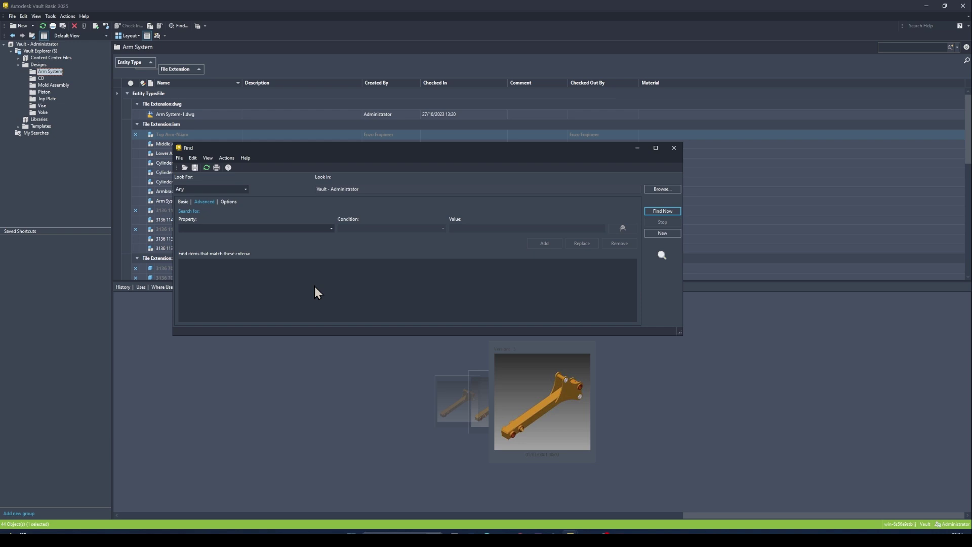
# Step: Find all vault files whose Checked Out By property contains "Administrator" and select 3136 1074 64.ipt
pyautogui.click(331, 228)
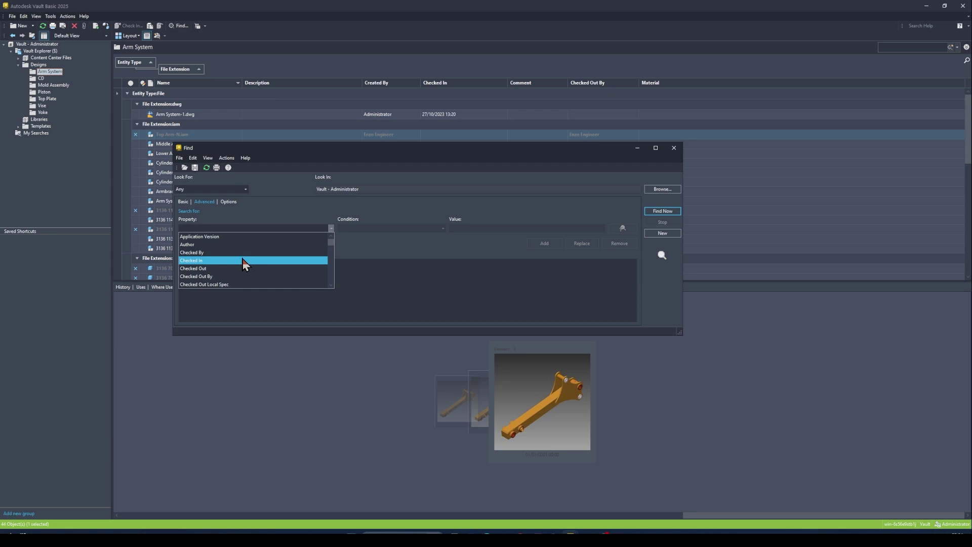
pyautogui.click(198, 276)
pyautogui.click(370, 231)
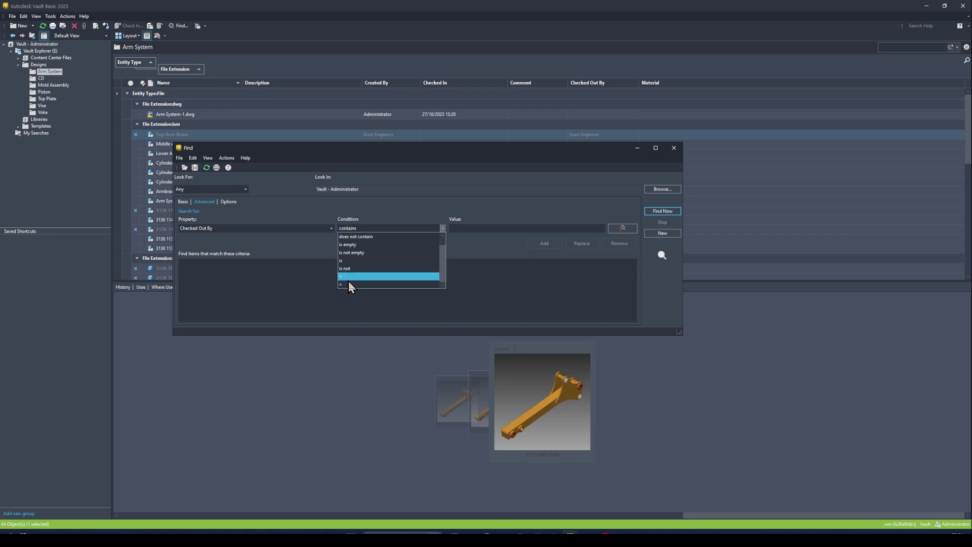
pyautogui.scroll(1, 349, 281)
pyautogui.click(354, 237)
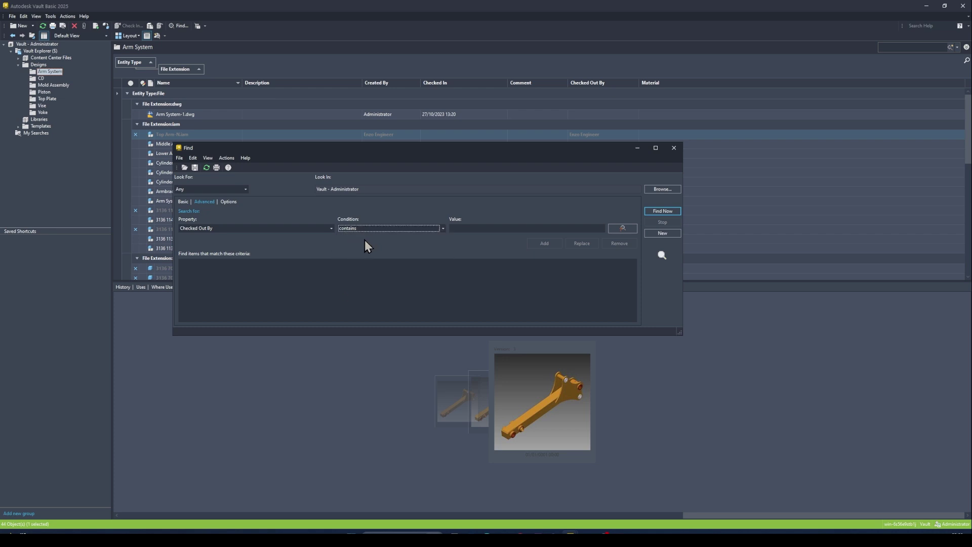
pyautogui.click(469, 228)
pyautogui.write('Administrator')
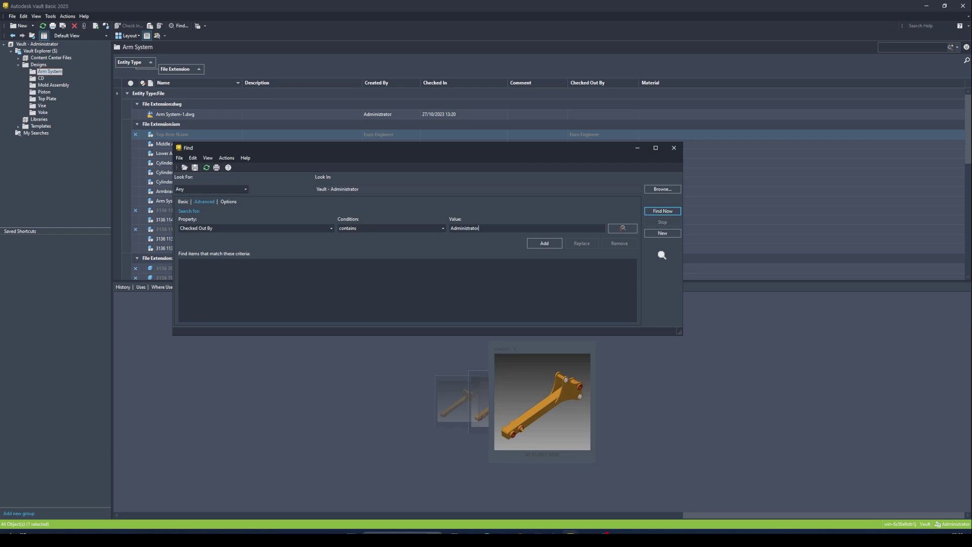
pyautogui.click(551, 243)
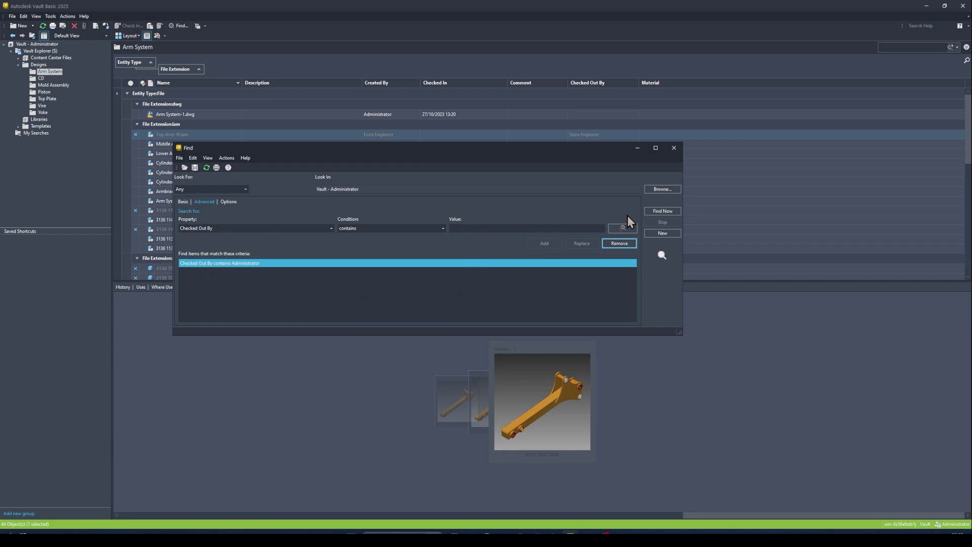
pyautogui.click(660, 212)
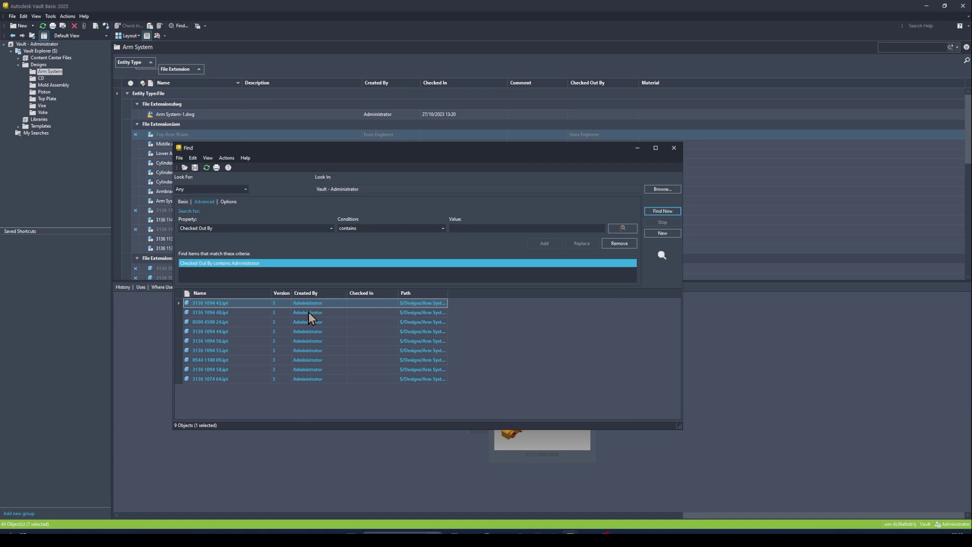
pyautogui.click(405, 381)
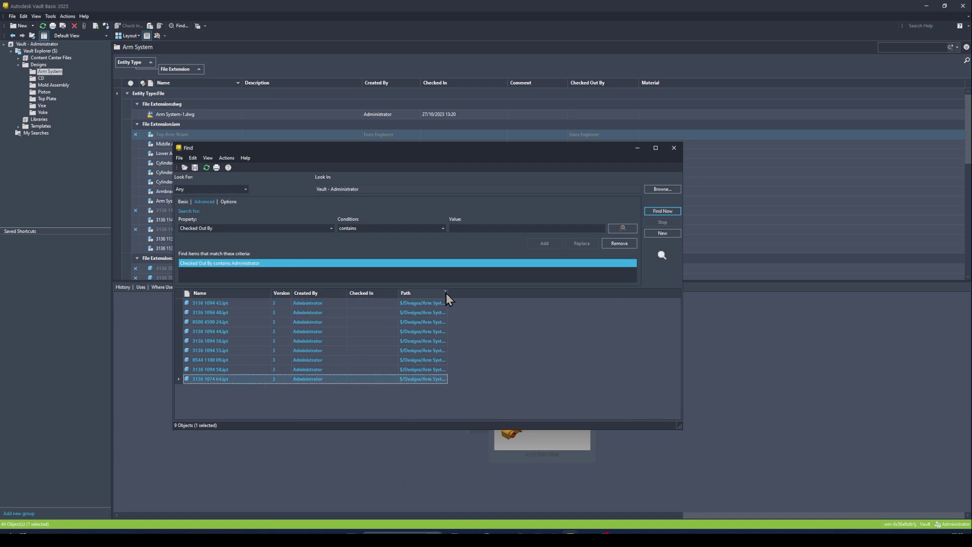
# Step: Widen the Path column of the search results to show the complete folder paths, and reposition the Find window
pyautogui.moveTo(447, 293); pyautogui.dragTo(494, 293)
pyautogui.click(331, 228)
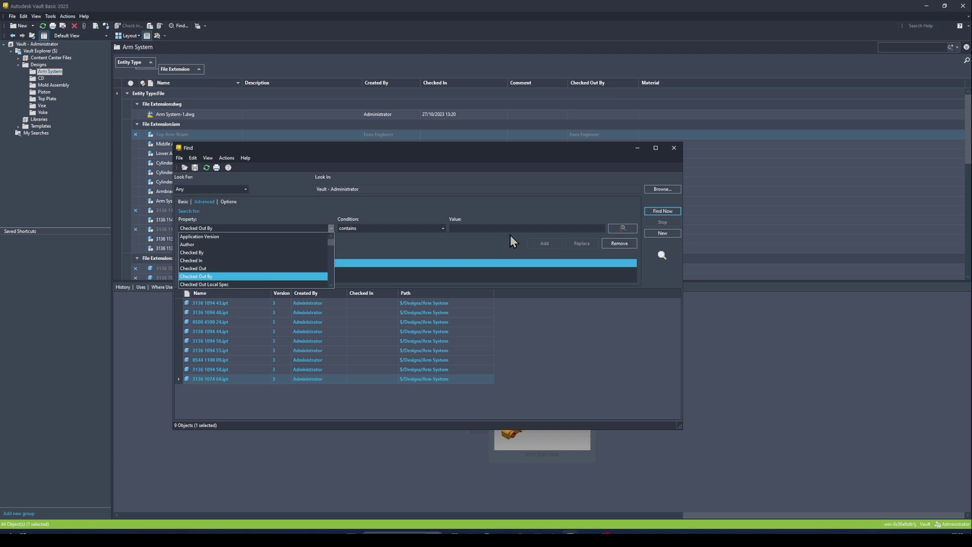
pyautogui.click(479, 205)
pyautogui.moveTo(334, 152)
pyautogui.mouseDown()
pyautogui.moveTo(283, 144)
pyautogui.moveTo(320, 149)
pyautogui.mouseUp()
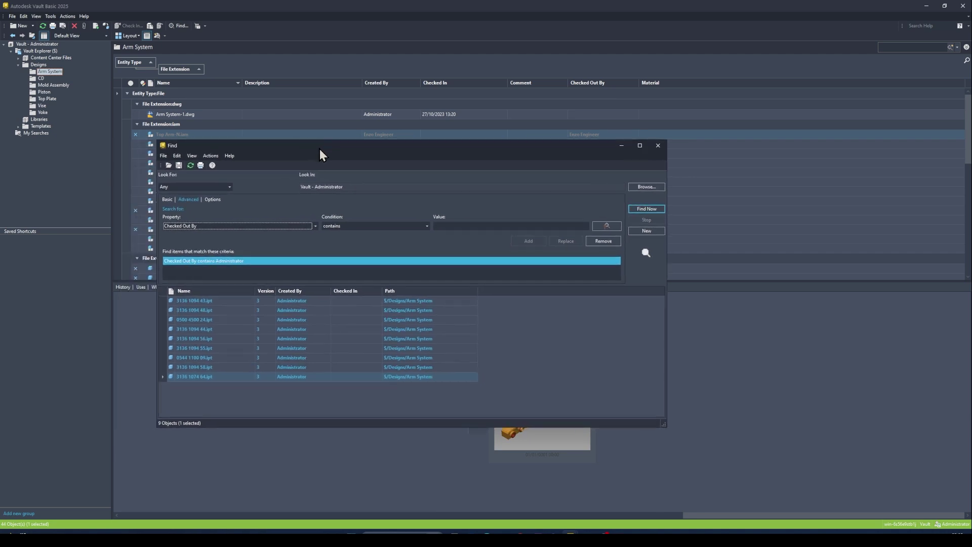
# Step: Add a second search criterion, Checked Out This Week, to the Checked Out By criterion and rerun the search
pyautogui.click(315, 227)
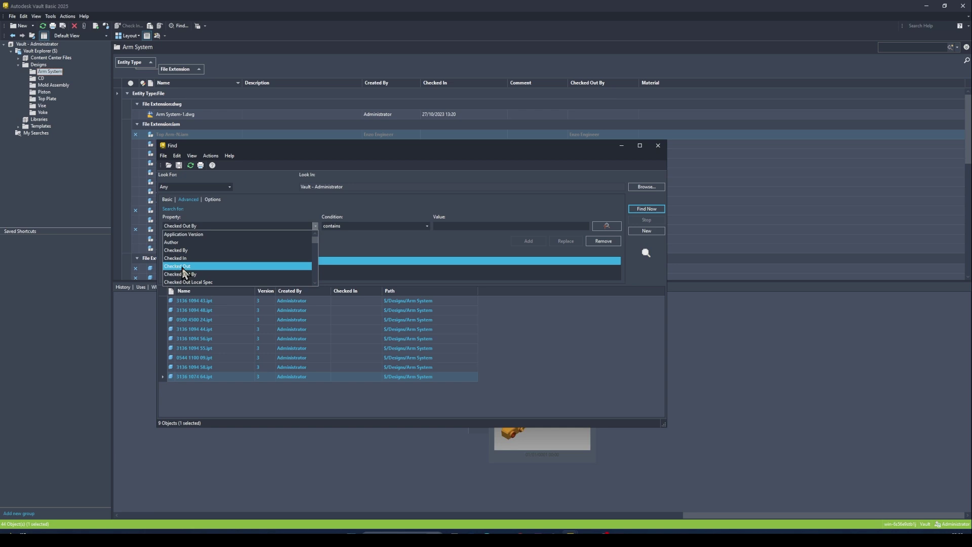
pyautogui.click(183, 268)
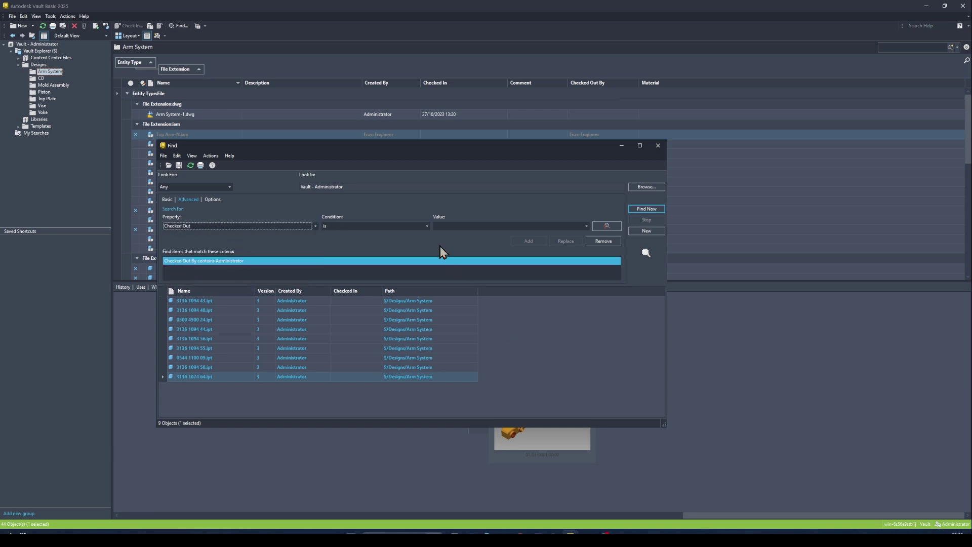
pyautogui.click(347, 226)
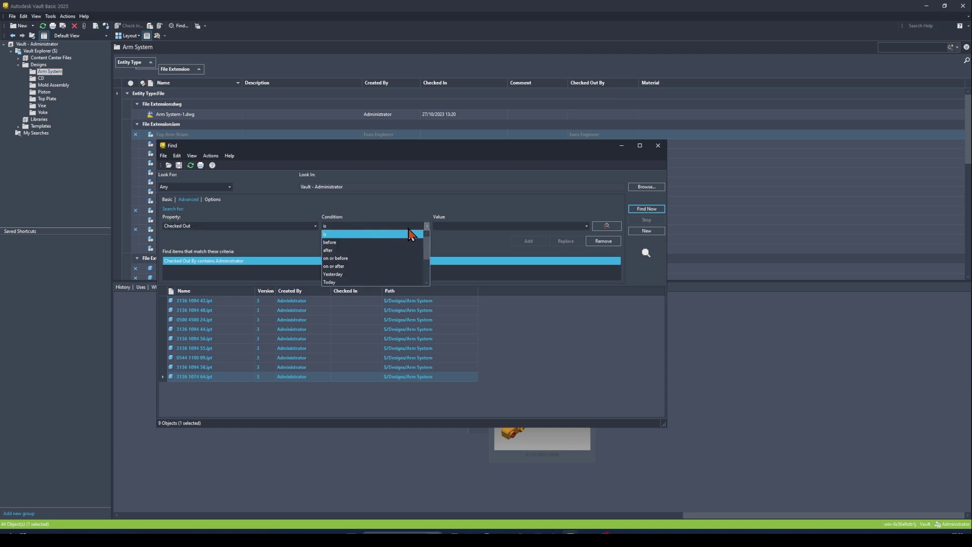
pyautogui.scroll(-1, 355, 251)
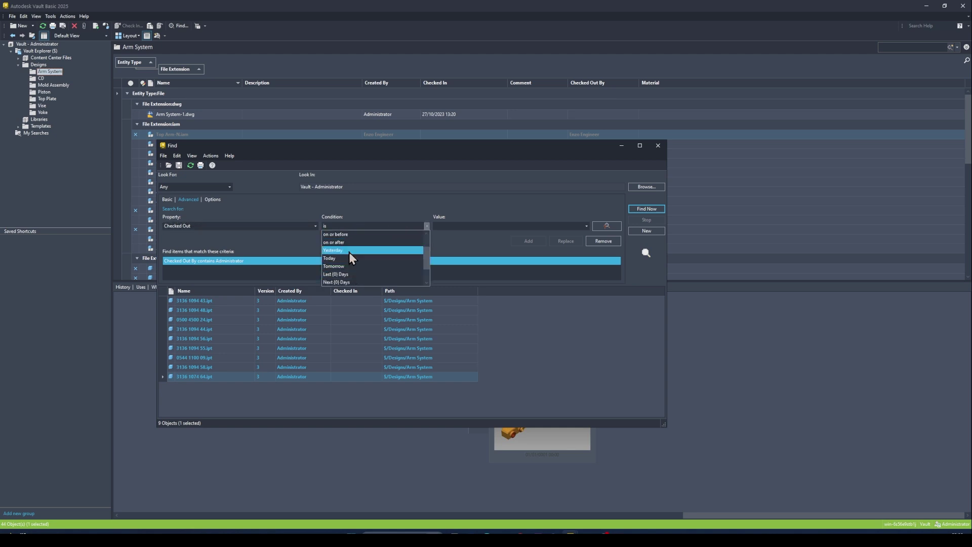
pyautogui.scroll(-1, 348, 243)
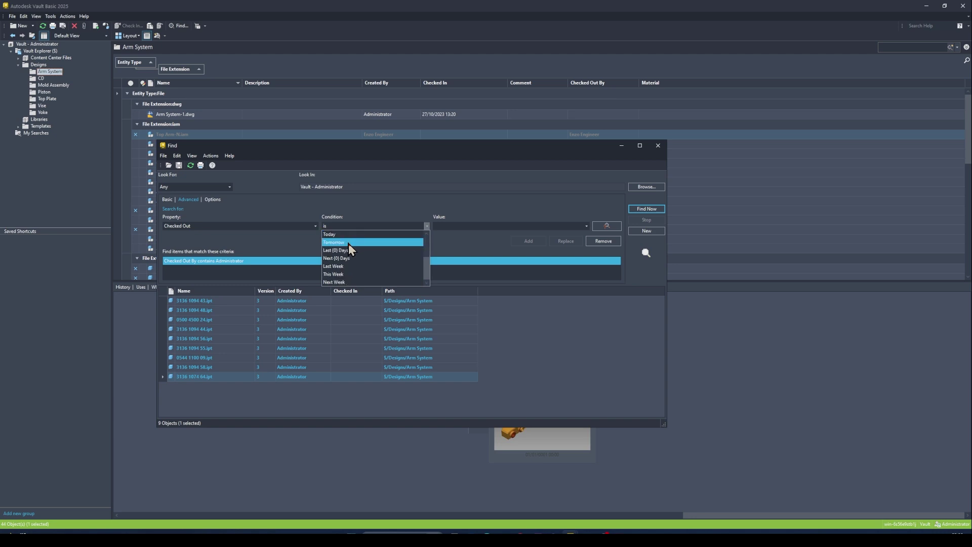
pyautogui.click(335, 274)
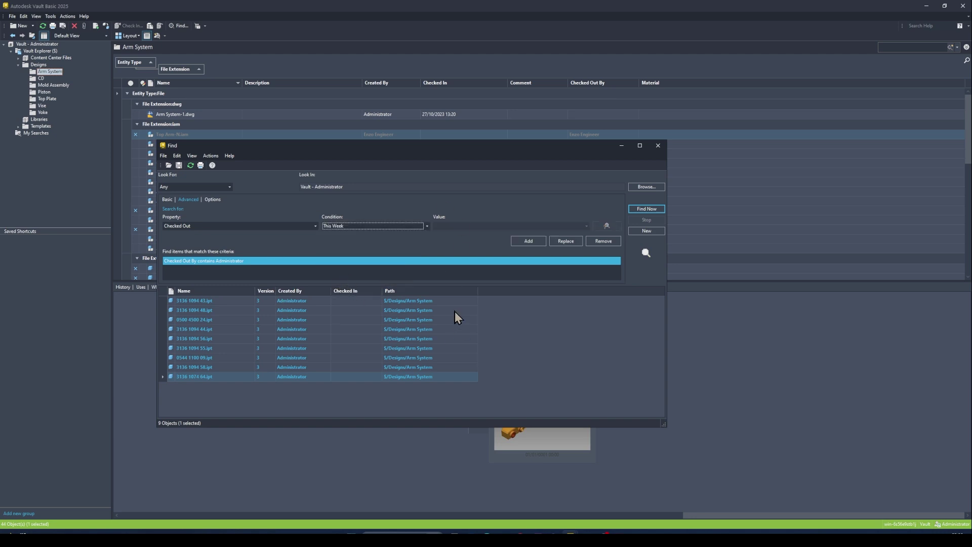
pyautogui.click(526, 242)
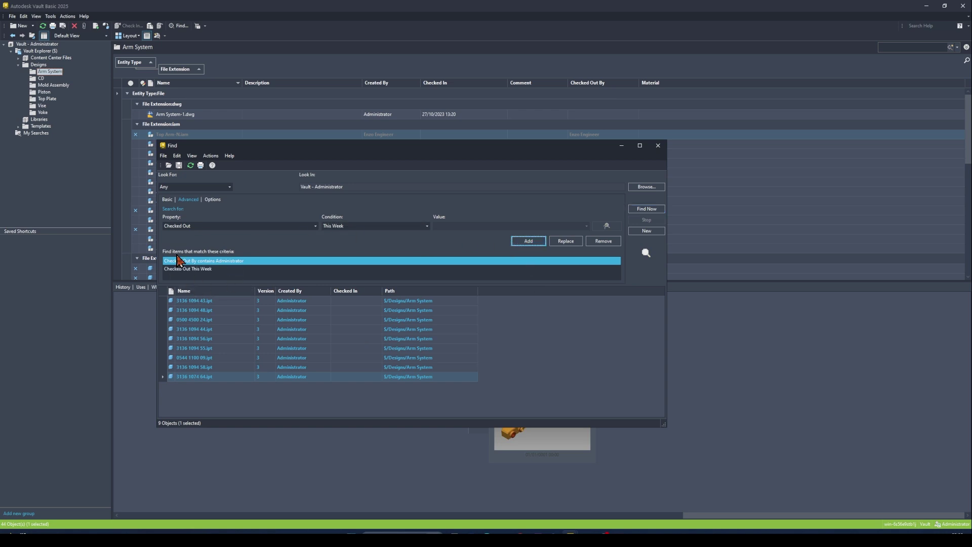
pyautogui.click(642, 210)
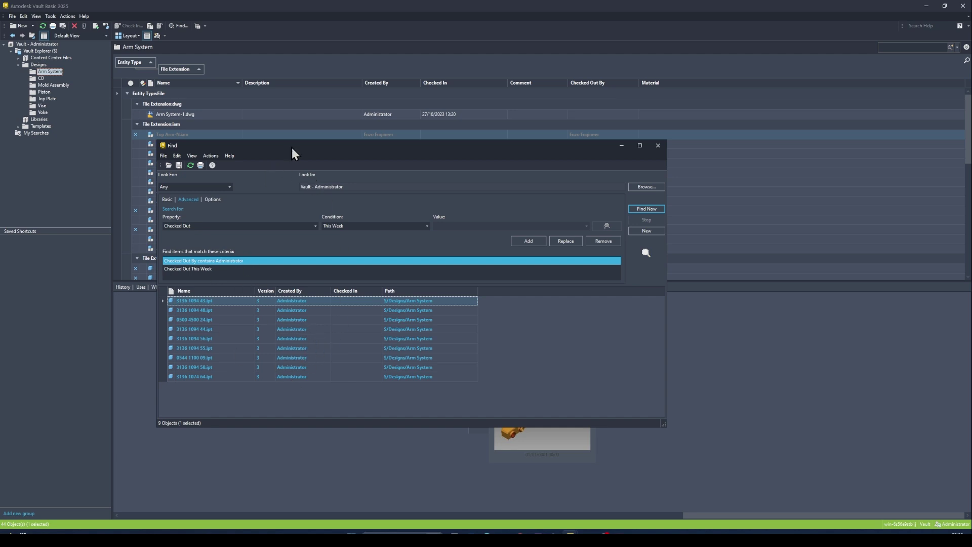
# Step: Save the search as a folder named "Checked out by Administrator"
pyautogui.moveTo(302, 148); pyautogui.dragTo(329, 148)
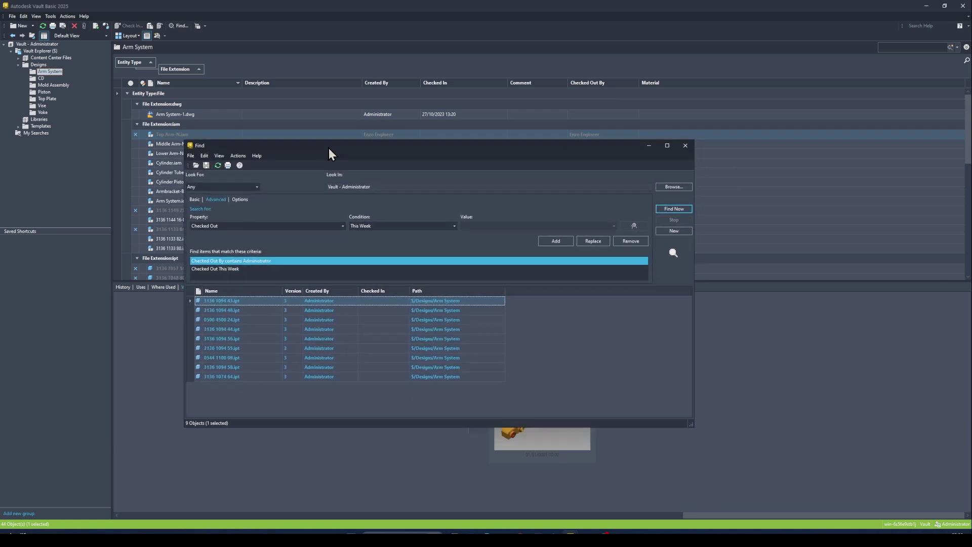
pyautogui.click(206, 166)
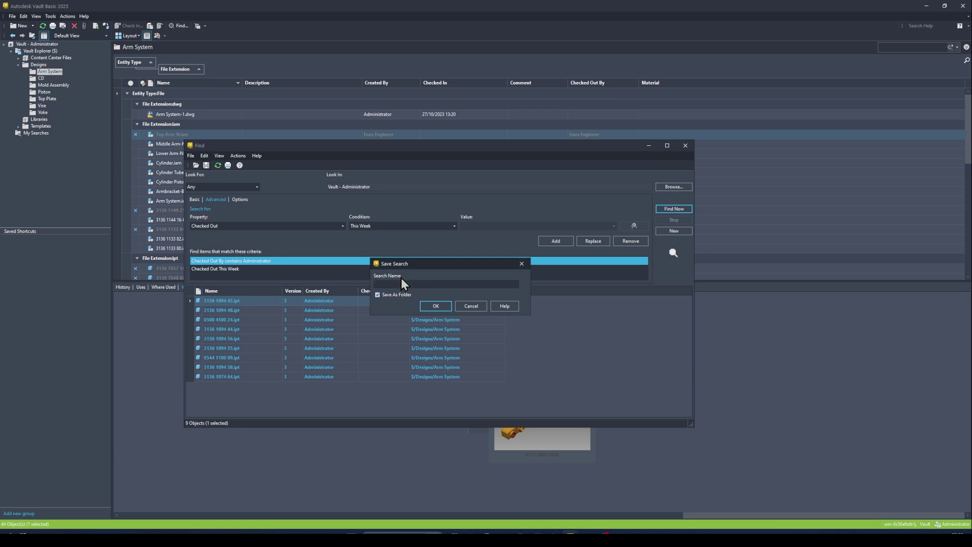
pyautogui.write('Checked out by ME')
pyautogui.click(435, 305)
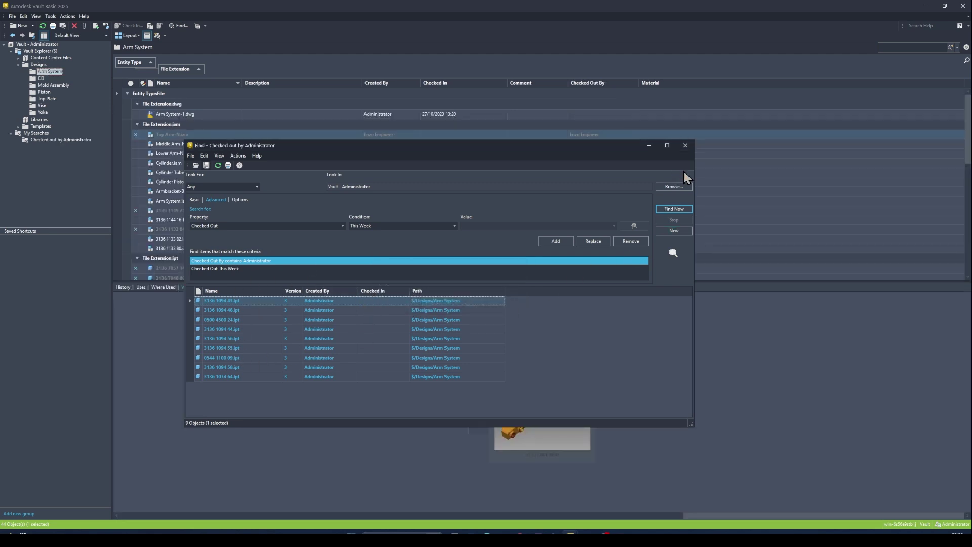
# Step: Close the Find window and open the saved search under My Searches
pyautogui.click(686, 146)
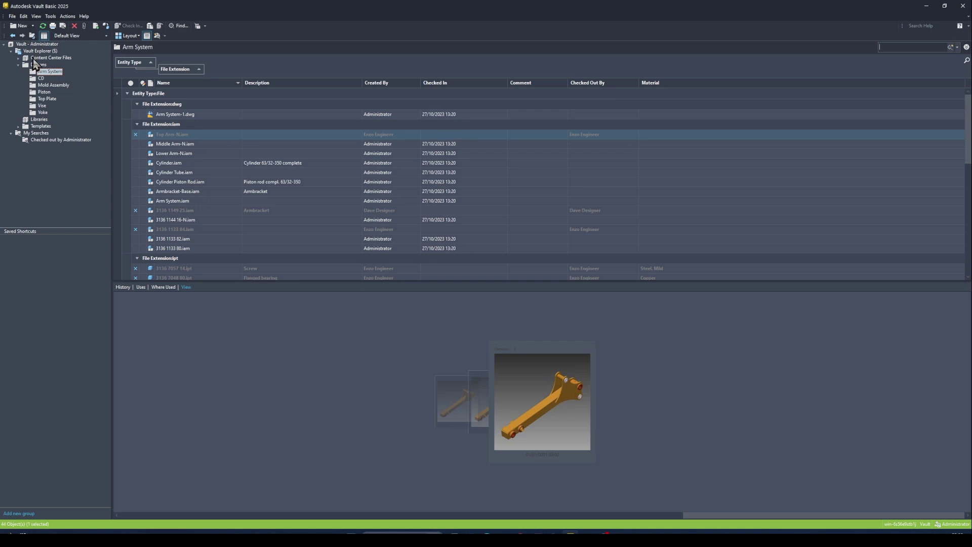
pyautogui.click(24, 132)
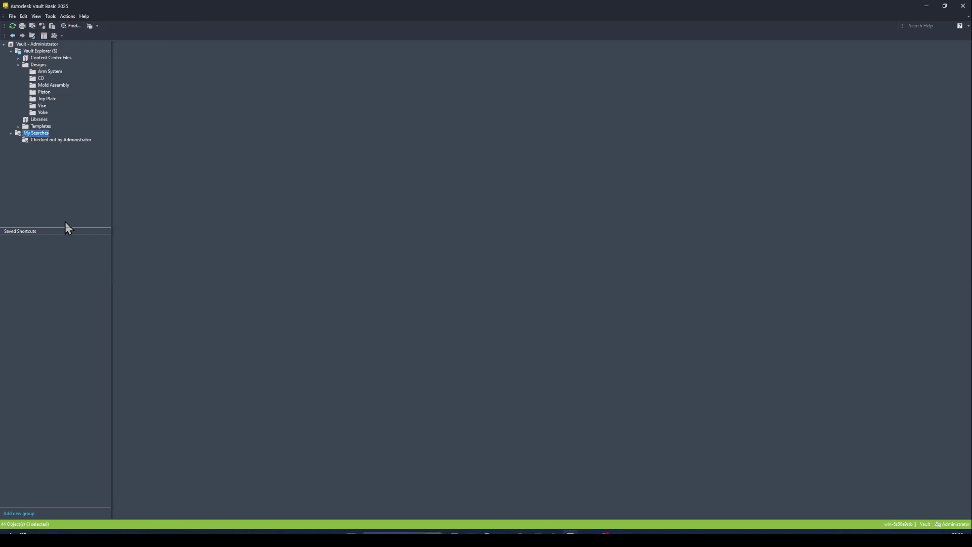
pyautogui.click(37, 140)
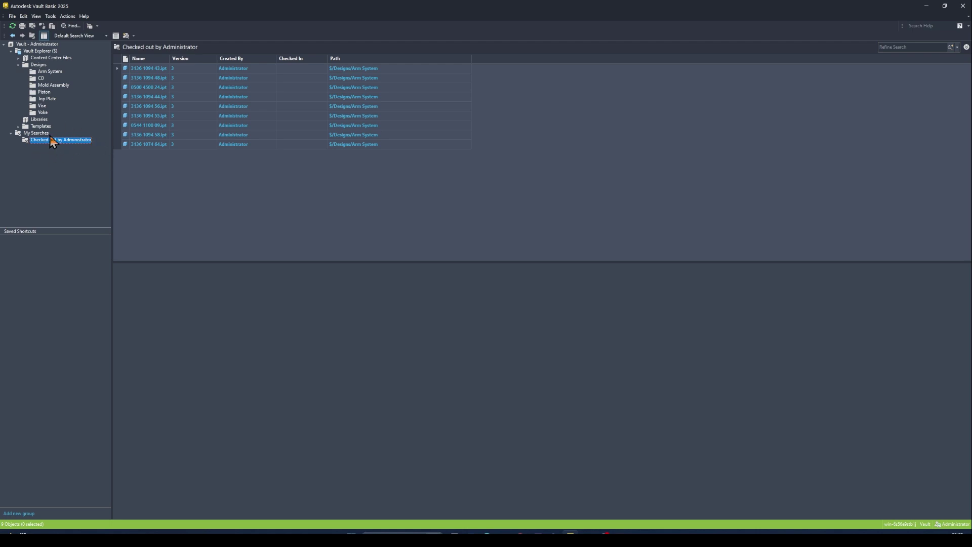
# Step: Check out the Arm System parts 3136 1149 26.ipt through 3136 1144 21.ipt, and reopen the saved search
pyautogui.click(48, 71)
pyautogui.scroll(-5, 180, 198)
pyautogui.scroll(-2, 173, 203)
pyautogui.click(170, 139)
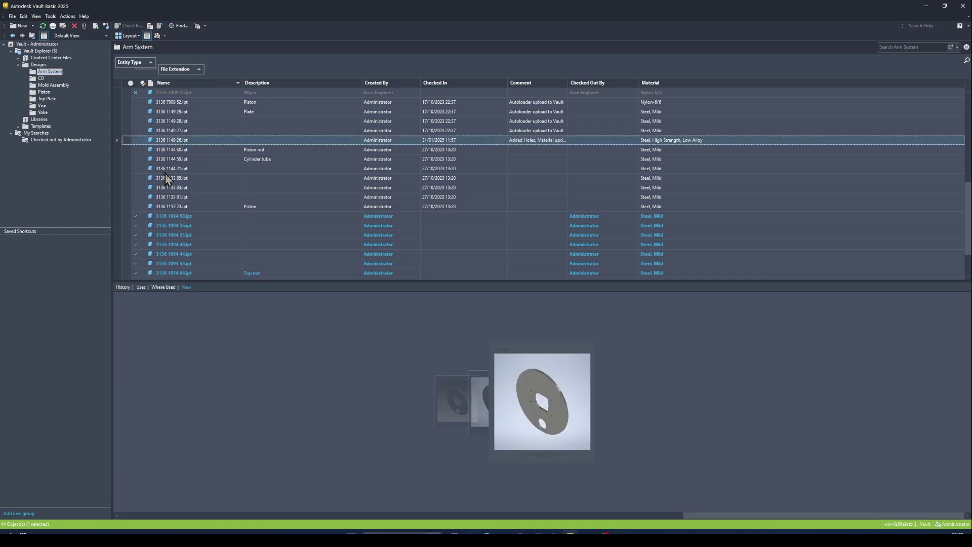
pyautogui.keyDown('shift'); pyautogui.click(172, 168); pyautogui.keyUp('shift')
pyautogui.rightClick(169, 172)
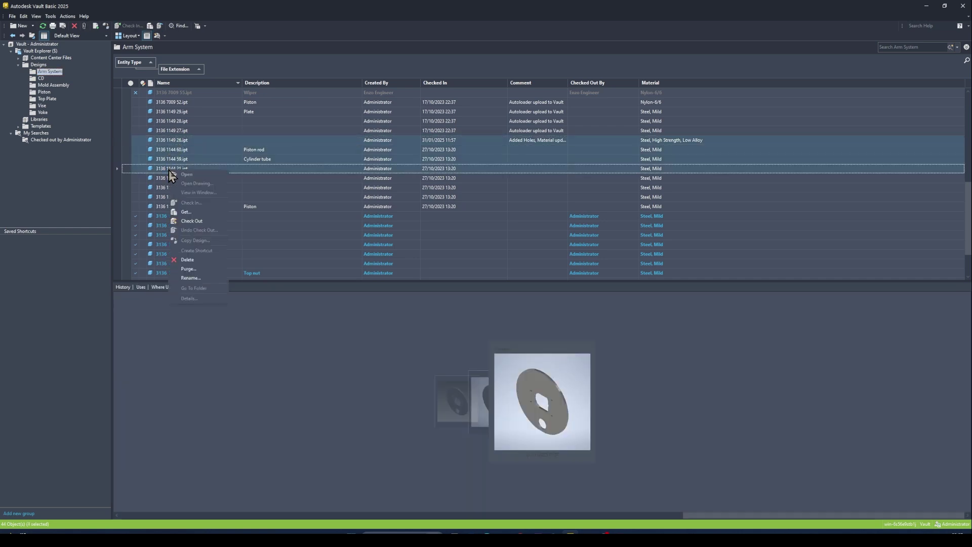
pyautogui.click(201, 222)
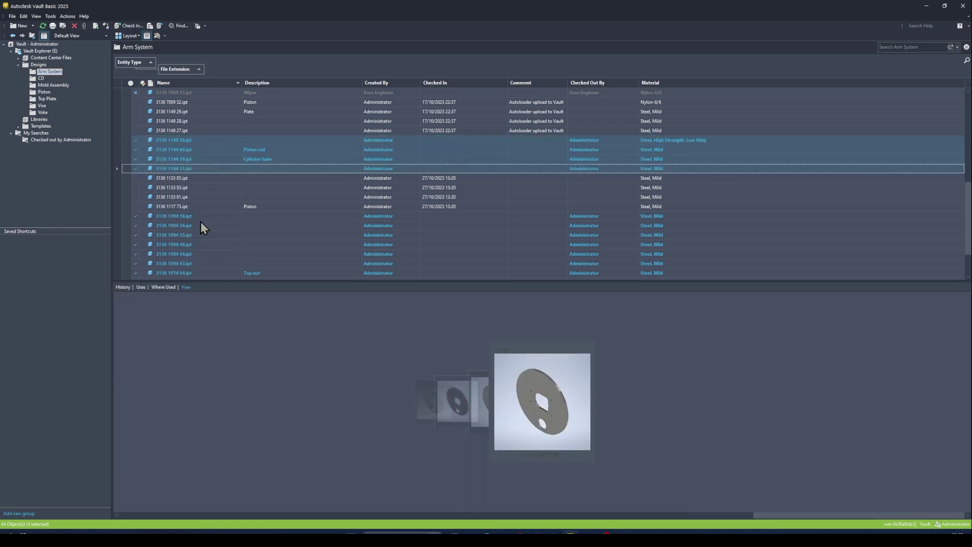
pyautogui.click(69, 140)
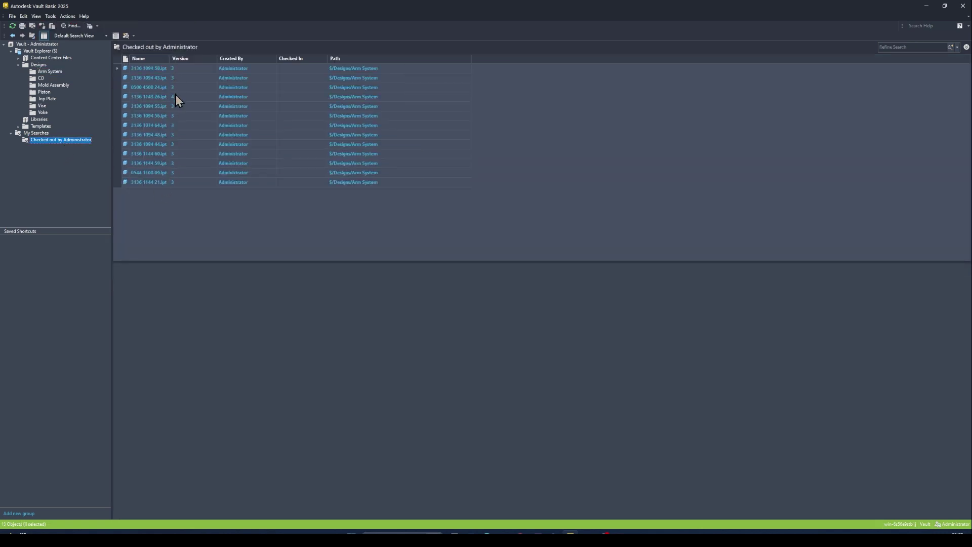
# Step: Undo the checkout of the Arm System parts 3136 1094 58.ipt through 0500 4500 24.ipt
pyautogui.click(36, 73)
pyautogui.scroll(-5, 229, 205)
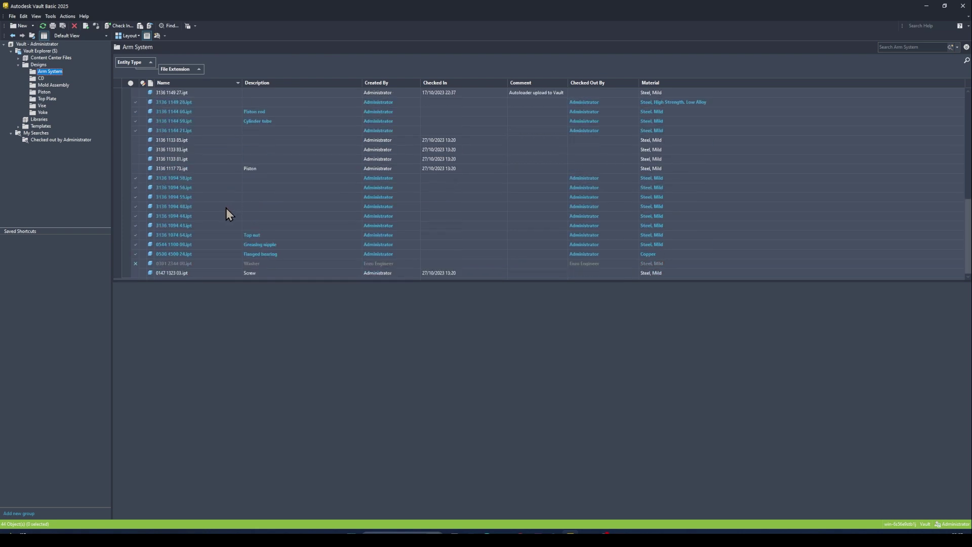
pyautogui.click(167, 179)
pyautogui.keyDown('shift'); pyautogui.click(176, 253); pyautogui.keyUp('shift')
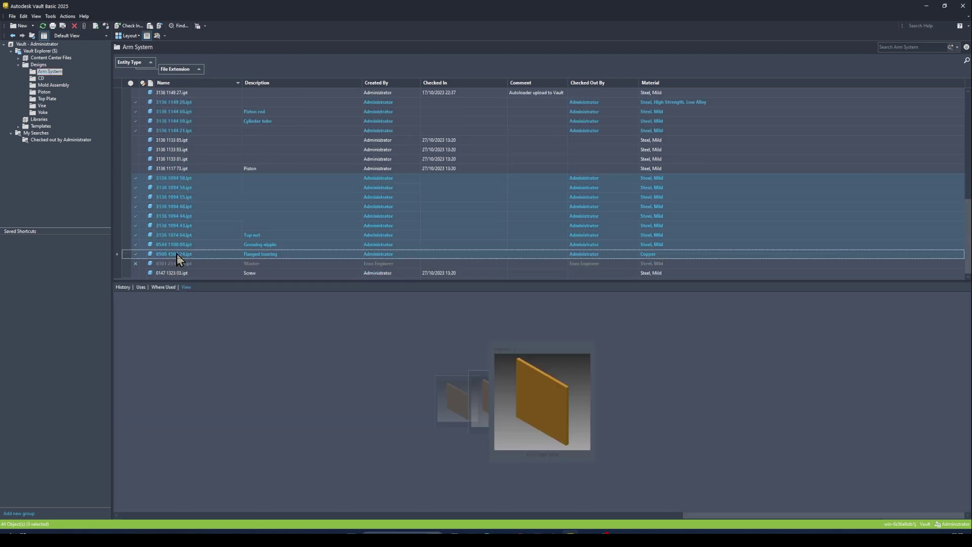
pyautogui.rightClick(178, 253)
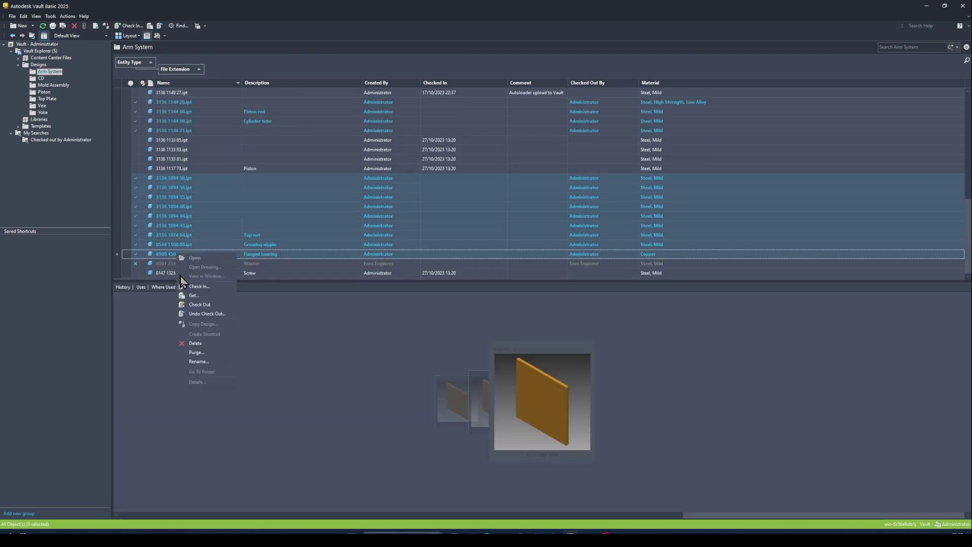
pyautogui.click(200, 313)
pyautogui.click(258, 366)
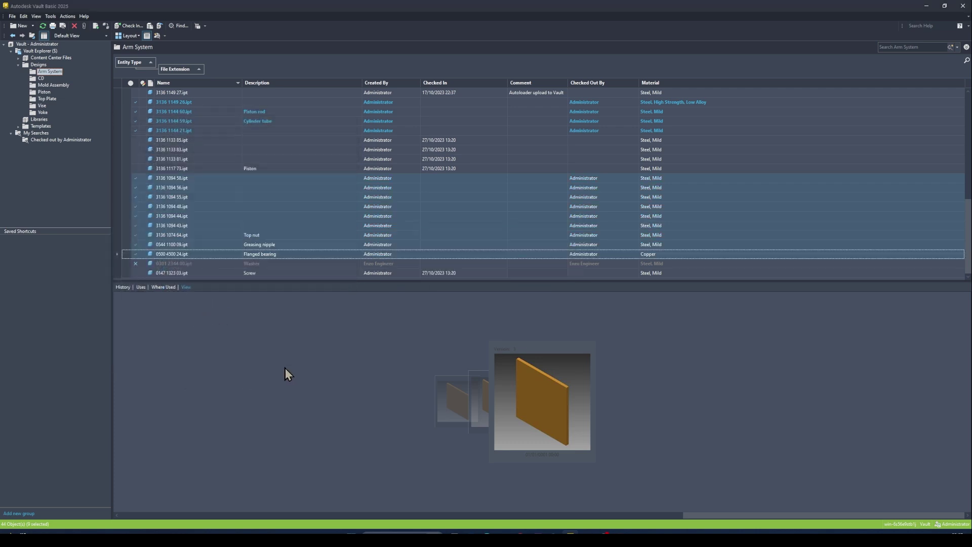
# Step: Review the updated file list of the saved search "Checked out by Administrator"
pyautogui.click(52, 139)
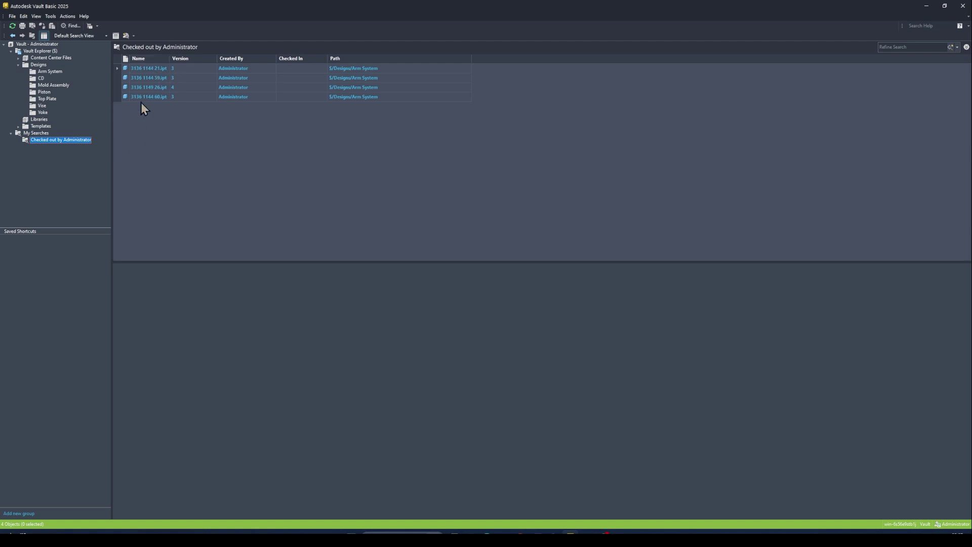
pyautogui.click(247, 159)
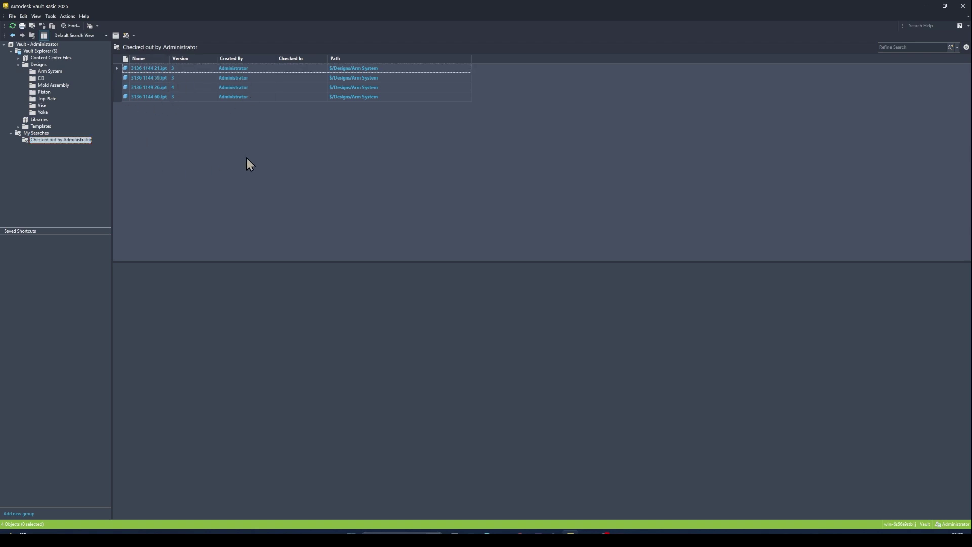
pyautogui.click(60, 140)
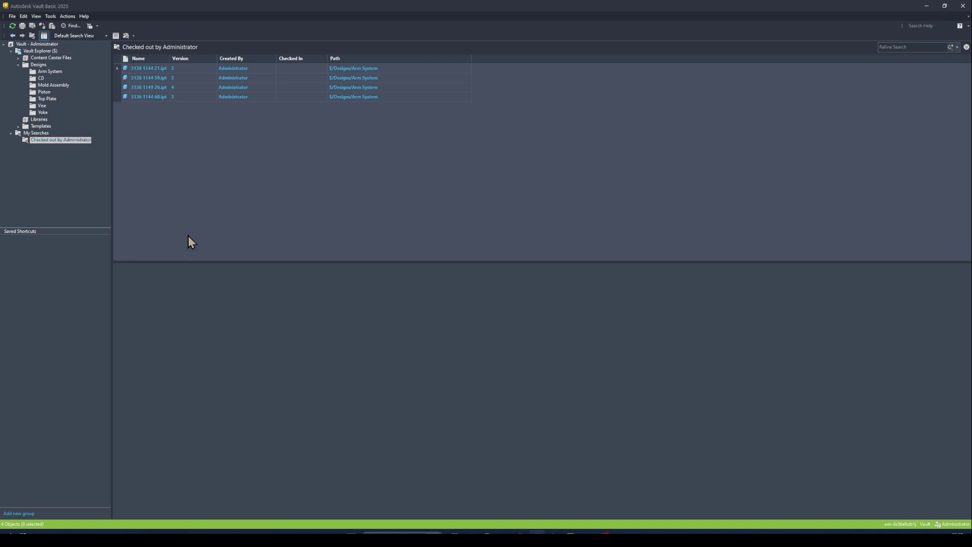
# Step: Return to the Arm System folder and start Copy Design for the assembly Arm System.iam
pyautogui.click(49, 72)
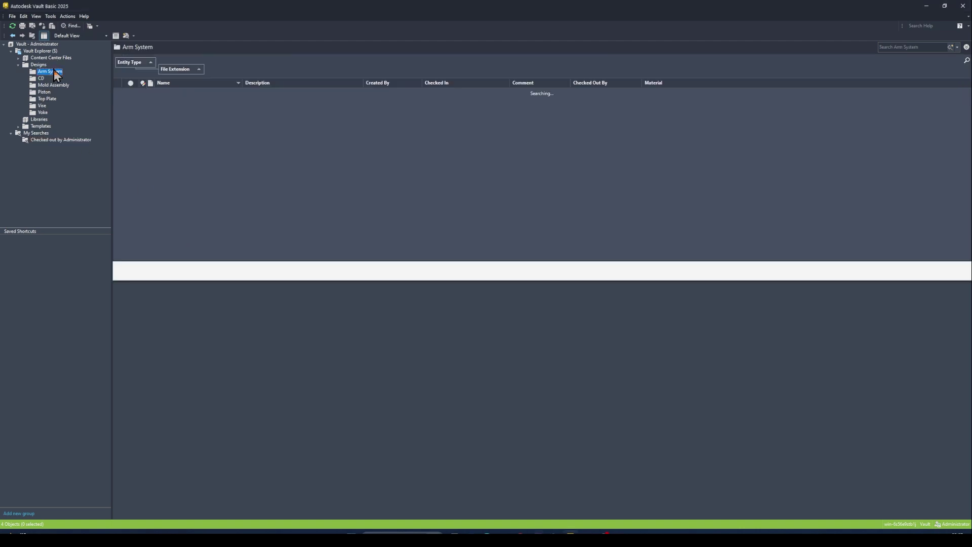
pyautogui.scroll(-10, 236, 211)
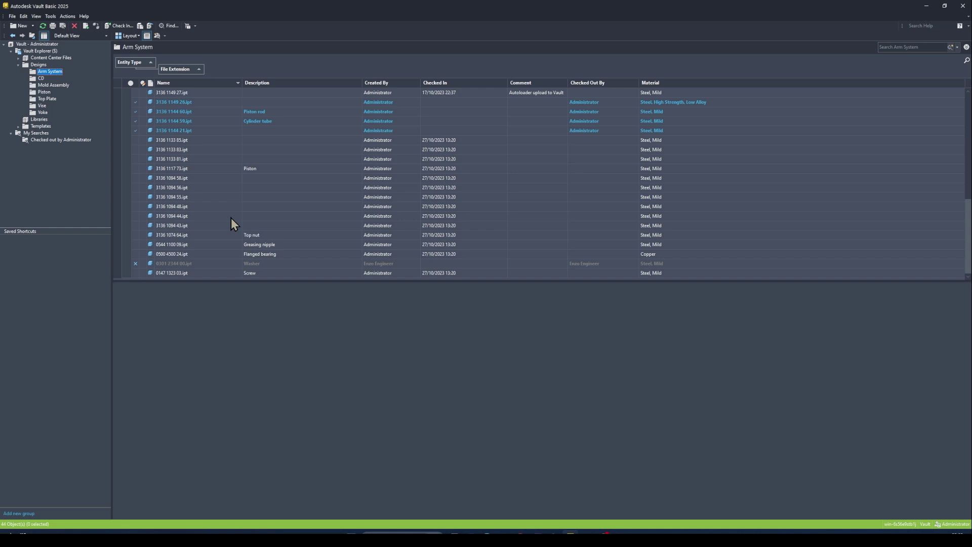
pyautogui.scroll(10, 190, 233)
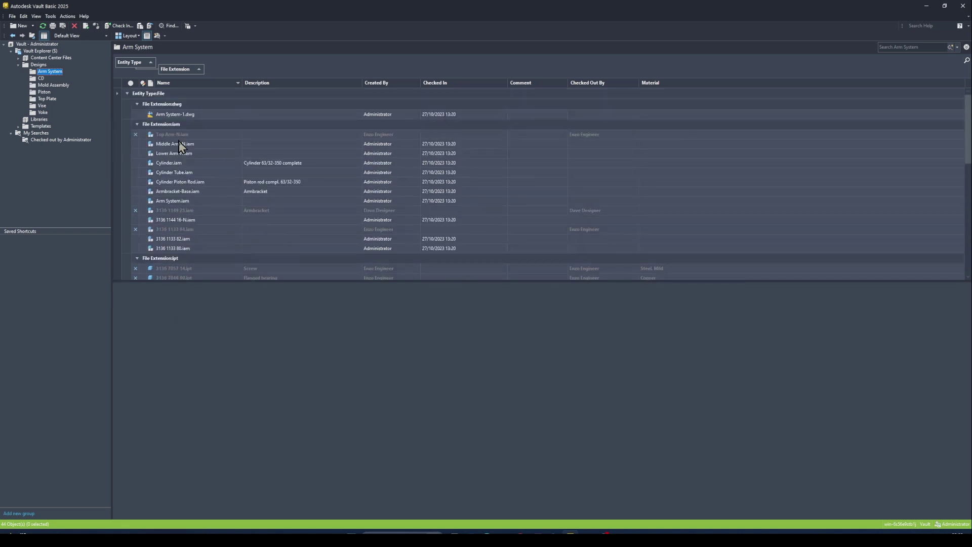
pyautogui.scroll(-6, 179, 140)
pyautogui.scroll(6, 226, 208)
pyautogui.click(175, 201)
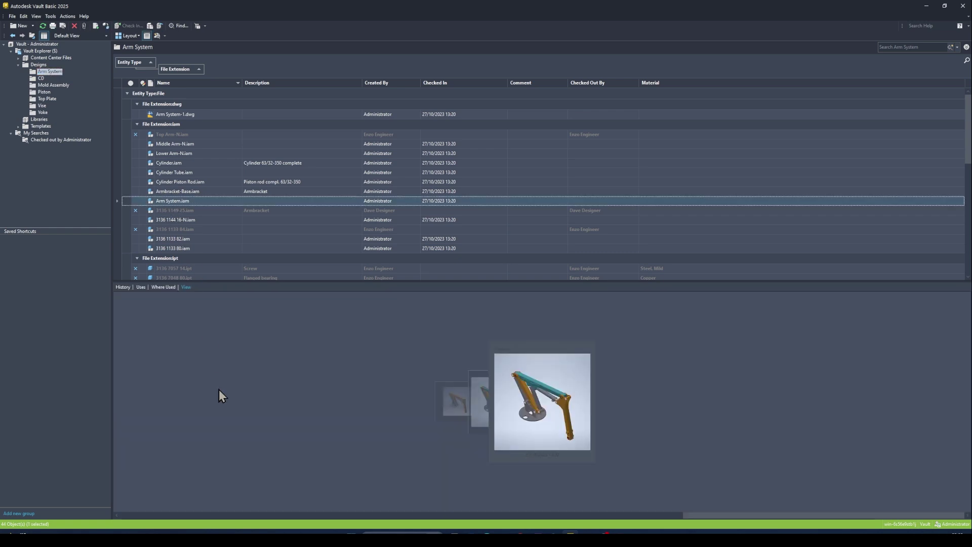
pyautogui.rightClick(185, 202)
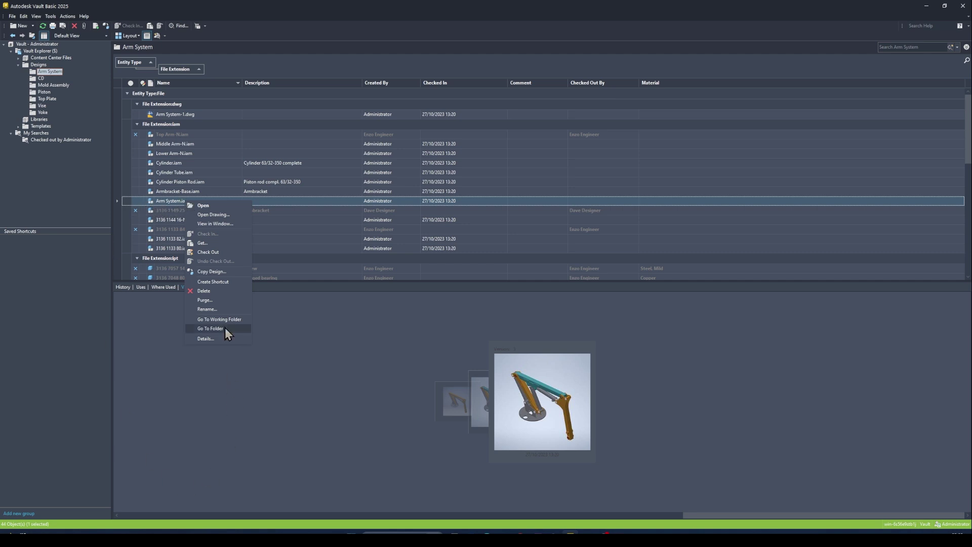
pyautogui.click(202, 272)
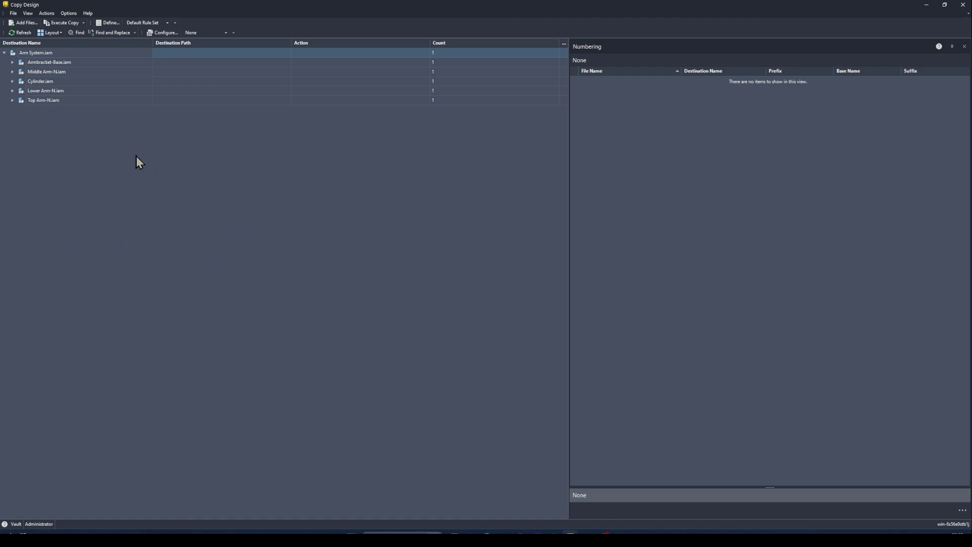
# Step: Set the whole Arm System.iam branch to be copied into a new folder Somerset created under Designs
pyautogui.click(61, 53)
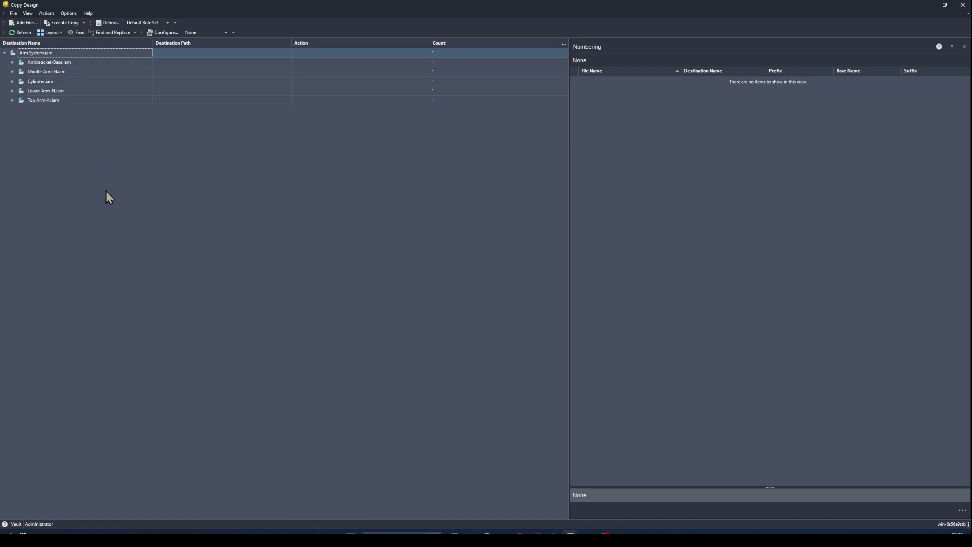
pyautogui.rightClick(63, 54)
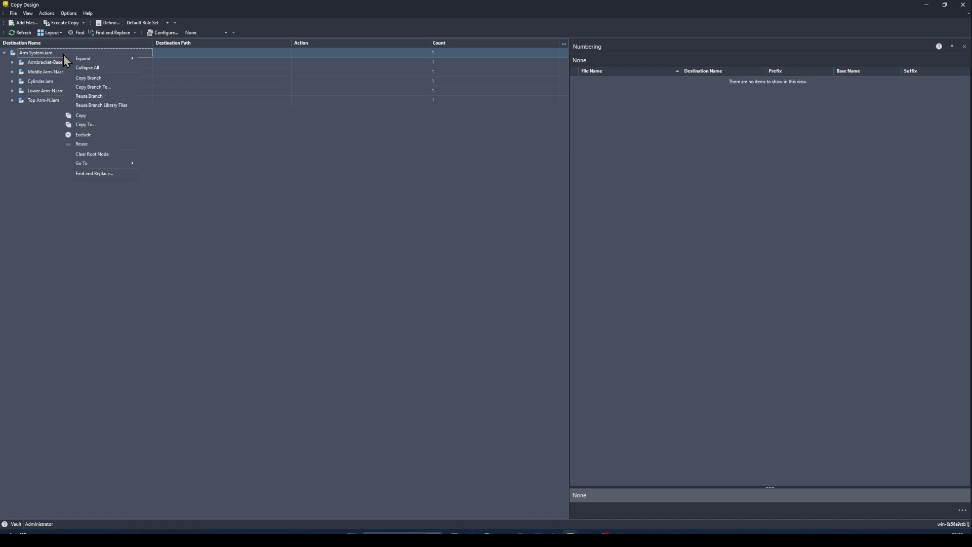
pyautogui.click(109, 86)
pyautogui.moveTo(399, 201); pyautogui.dragTo(176, 152)
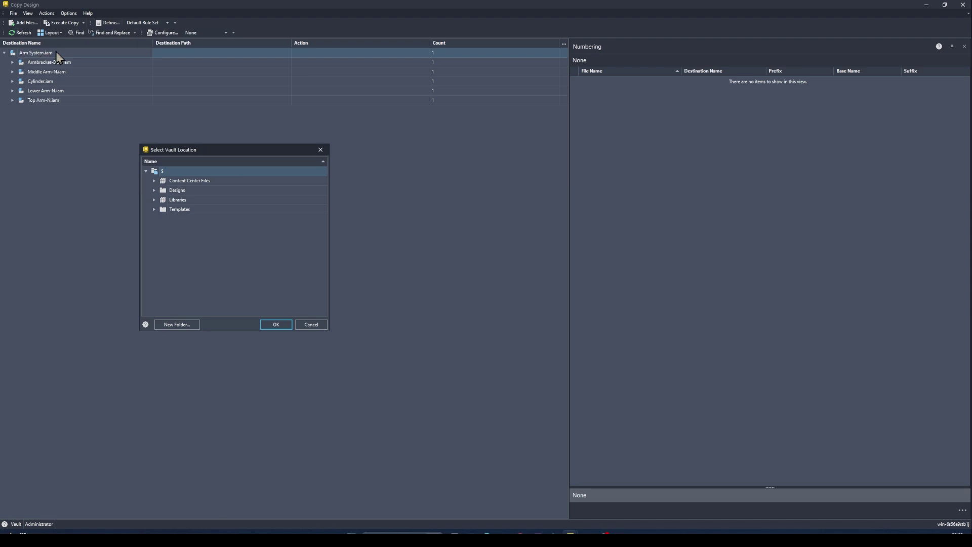
pyautogui.click(154, 189)
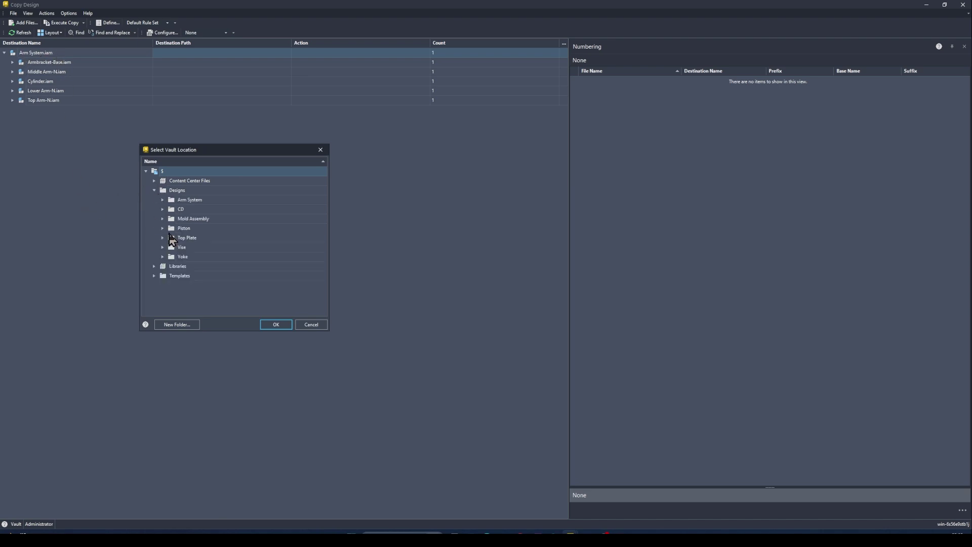
pyautogui.click(178, 190)
pyautogui.click(177, 325)
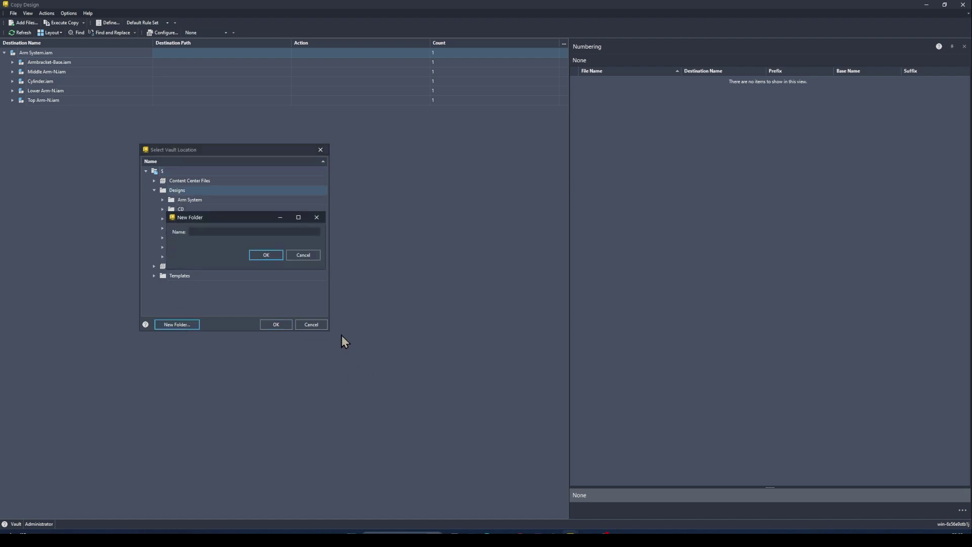
pyautogui.write('Somerset')
pyautogui.click(274, 259)
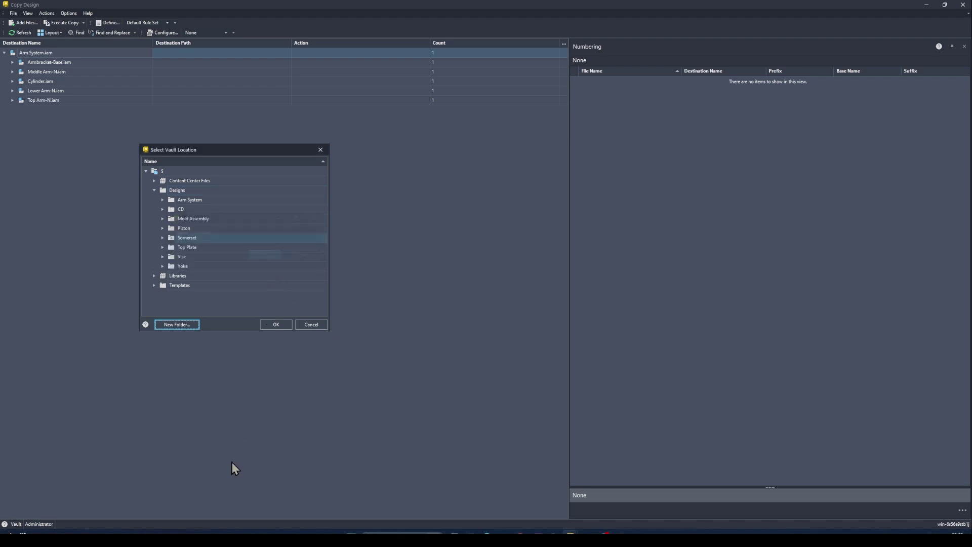
pyautogui.click(274, 326)
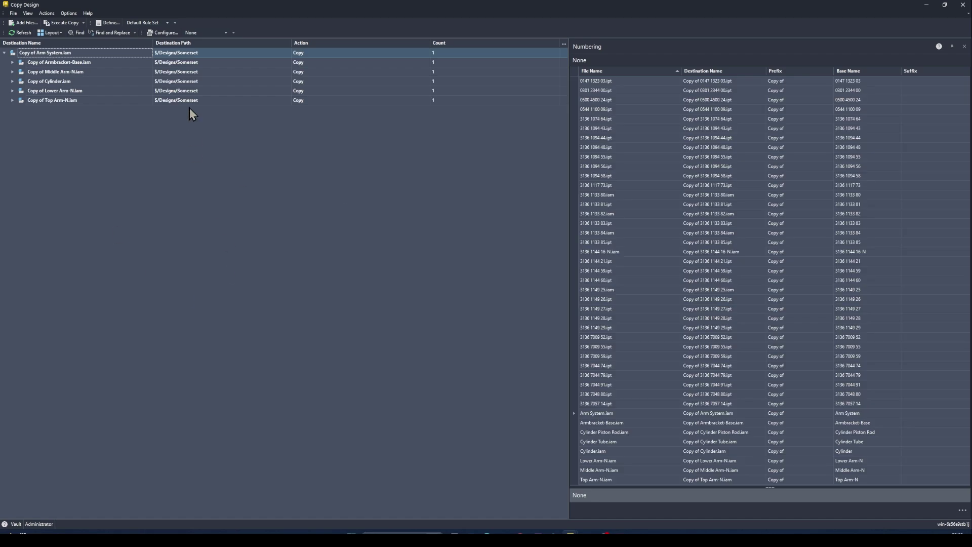
# Step: Expand the full copied Arm System tree, examine each component's destination path and action, and collapse the tree again
pyautogui.rightClick(57, 53)
pyautogui.moveTo(114, 59)
pyautogui.click(150, 85)
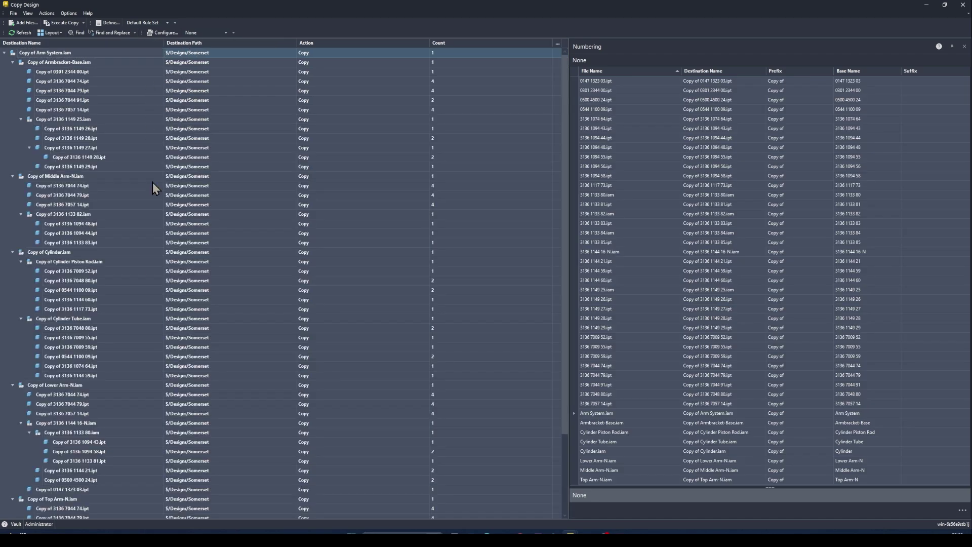
pyautogui.scroll(-3, 253, 311)
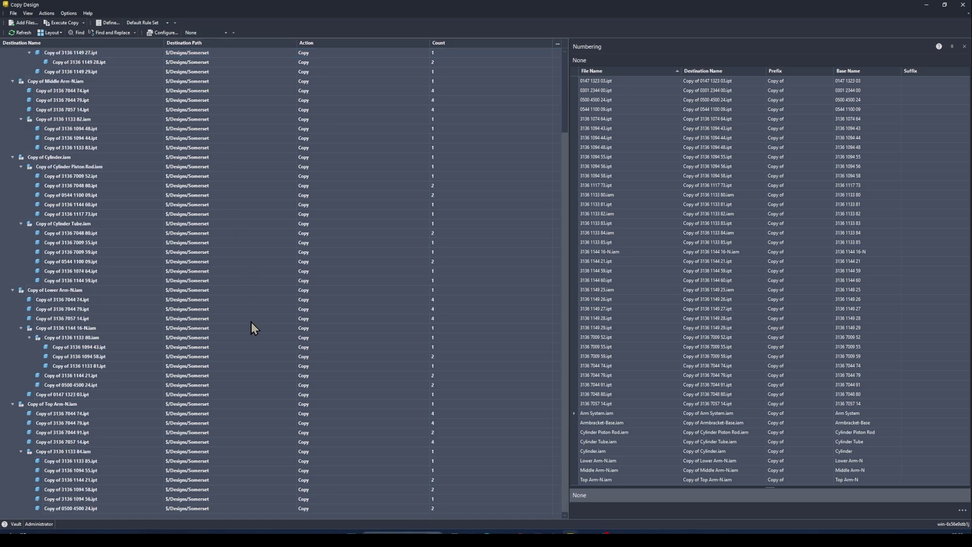
pyautogui.scroll(3, 207, 442)
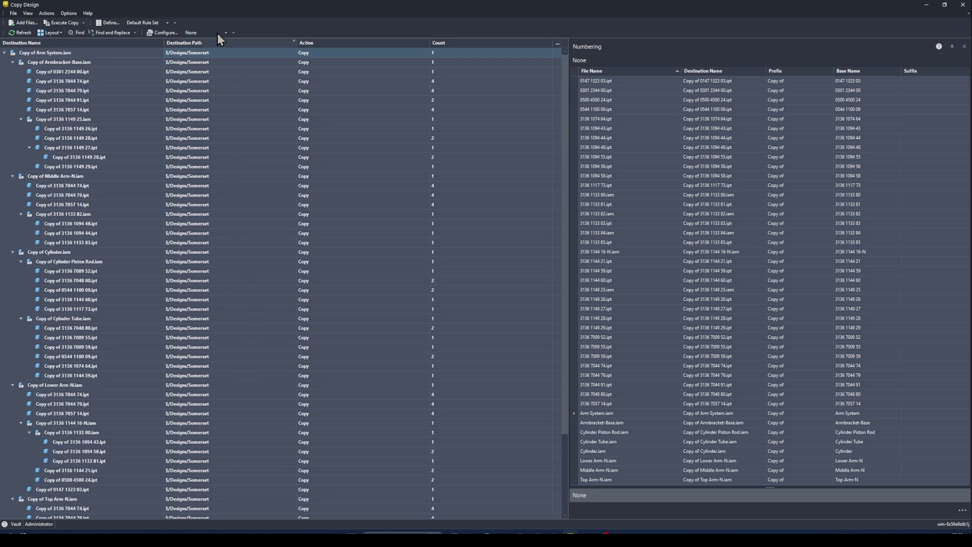
pyautogui.scroll(-3, 213, 354)
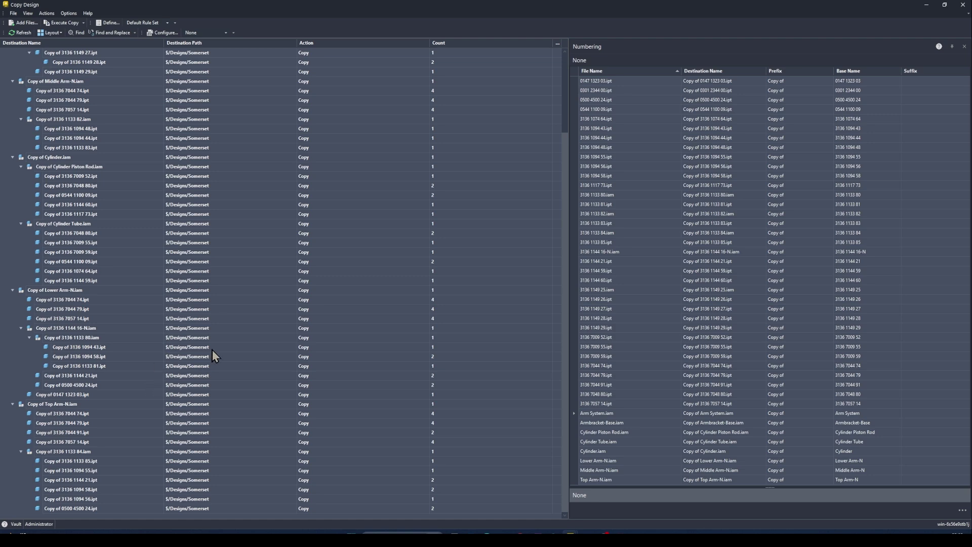
pyautogui.scroll(3, 223, 348)
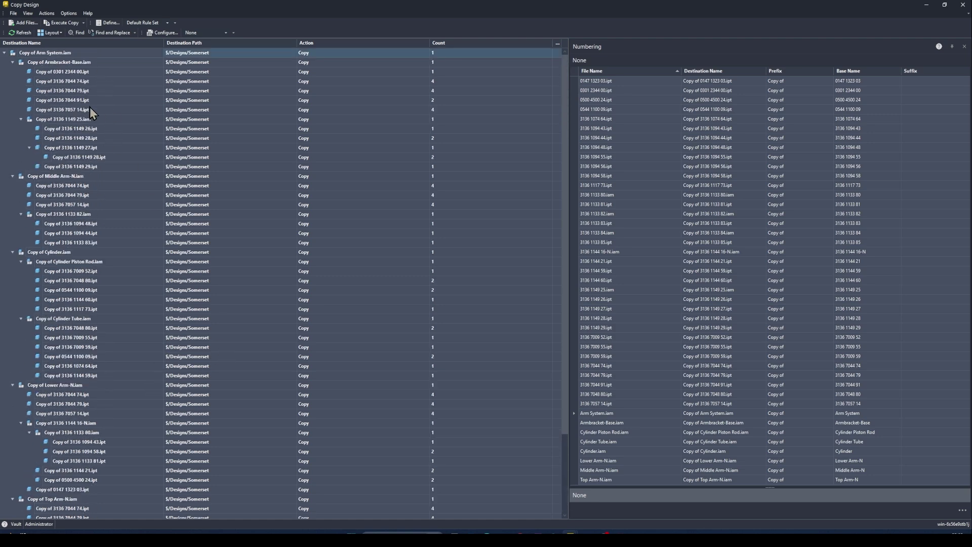
pyautogui.rightClick(54, 52)
pyautogui.click(88, 68)
pyautogui.click(4, 53)
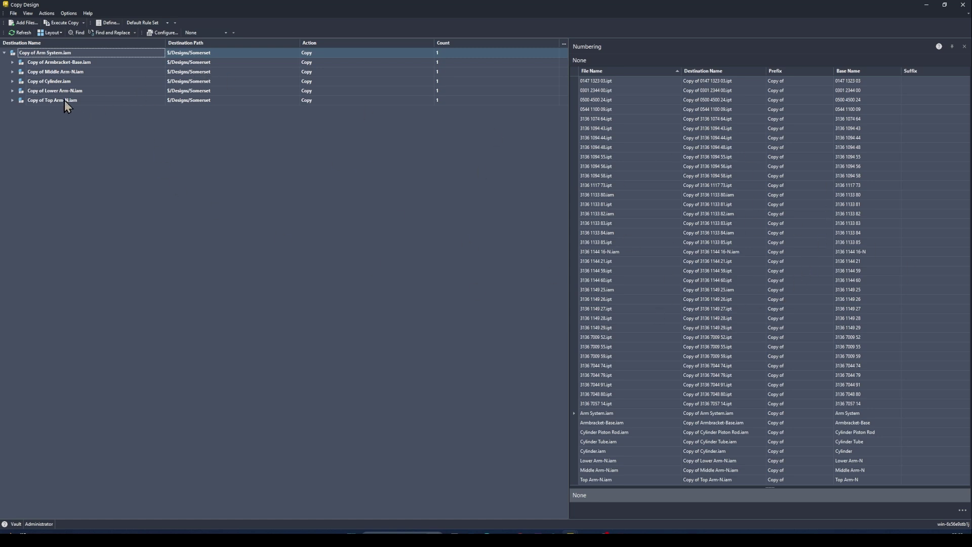
# Step: Set the Armbracket-Base, Middle Arm-N and Cylinder subassembly branches to be reused instead of copied
pyautogui.click(64, 82)
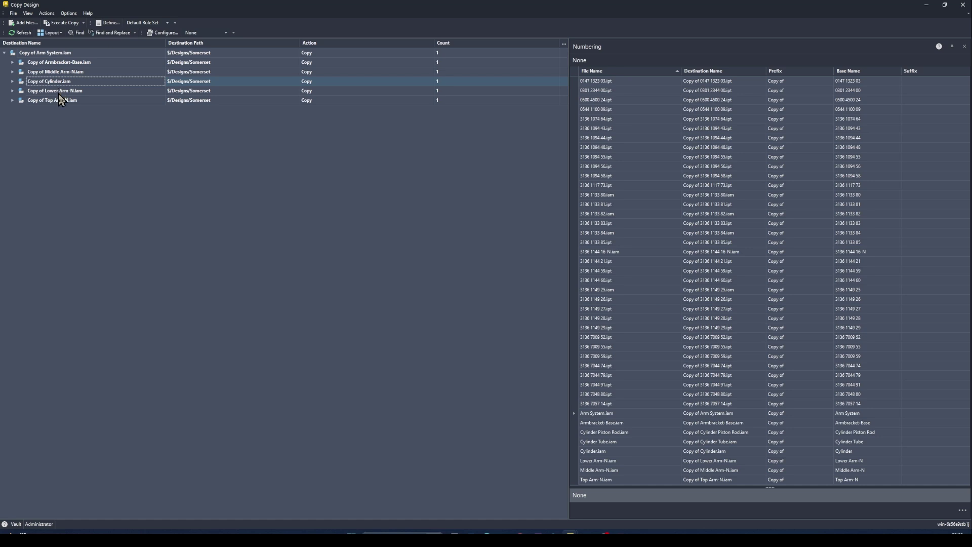
pyautogui.keyDown('shift'); pyautogui.click(68, 74); pyautogui.keyUp('shift')
pyautogui.keyDown('shift'); pyautogui.click(72, 64); pyautogui.keyUp('shift')
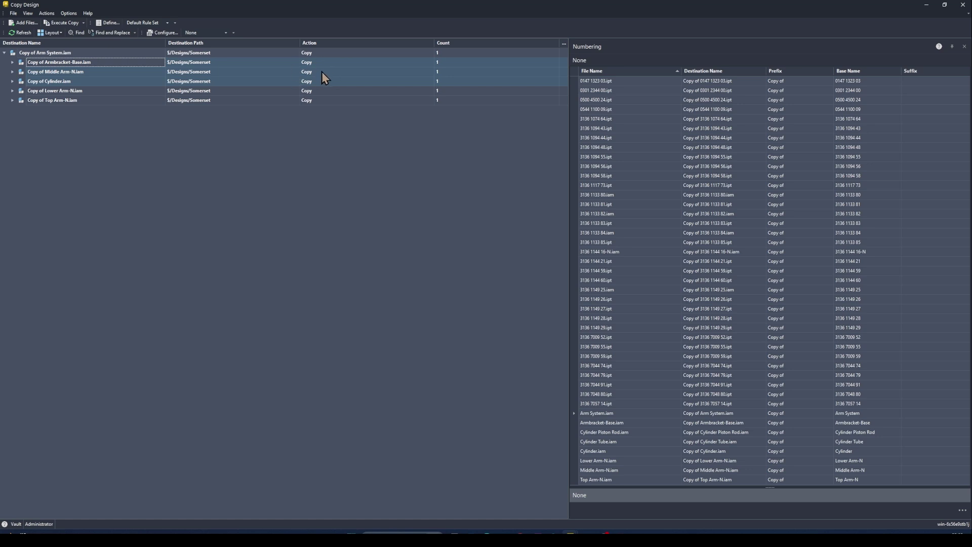
pyautogui.rightClick(75, 63)
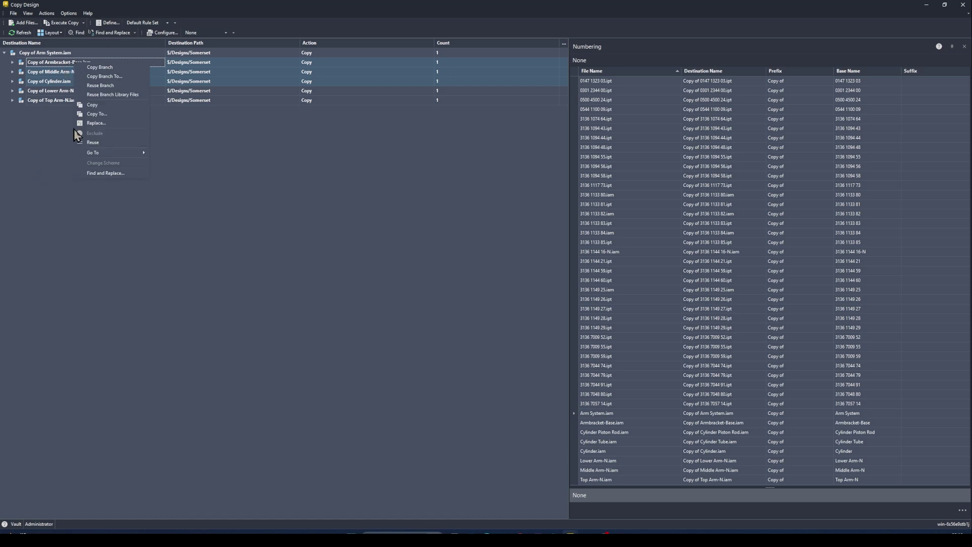
pyautogui.click(100, 85)
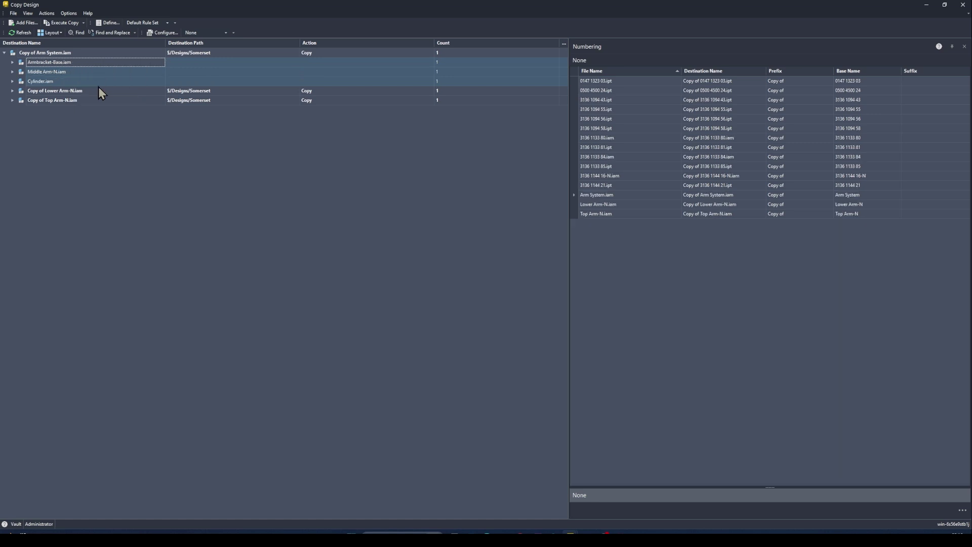
# Step: Expand Armbracket-Base.iam to examine its reused components, and view the actions available for the Lower Arm-N subassembly copy
pyautogui.click(12, 62)
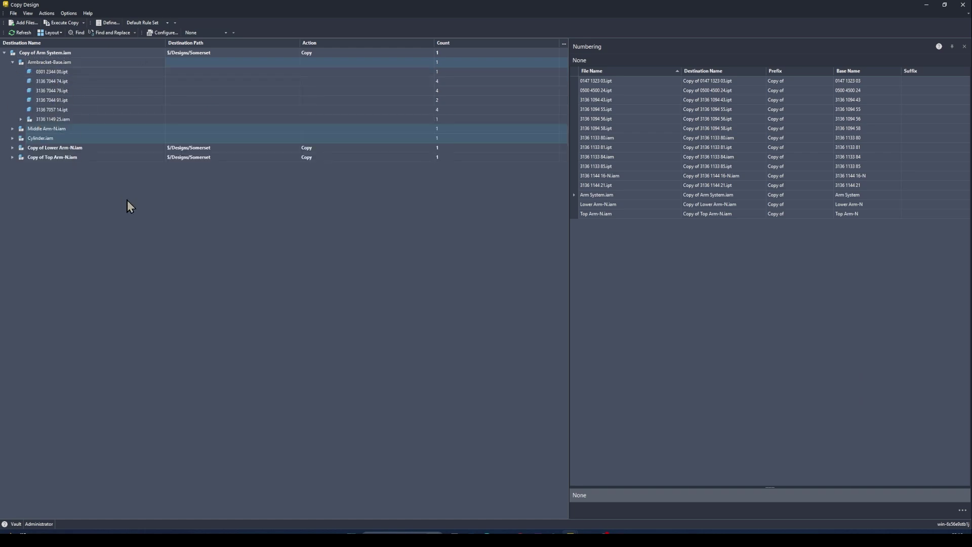
pyautogui.click(43, 62)
pyautogui.click(56, 147)
pyautogui.rightClick(66, 151)
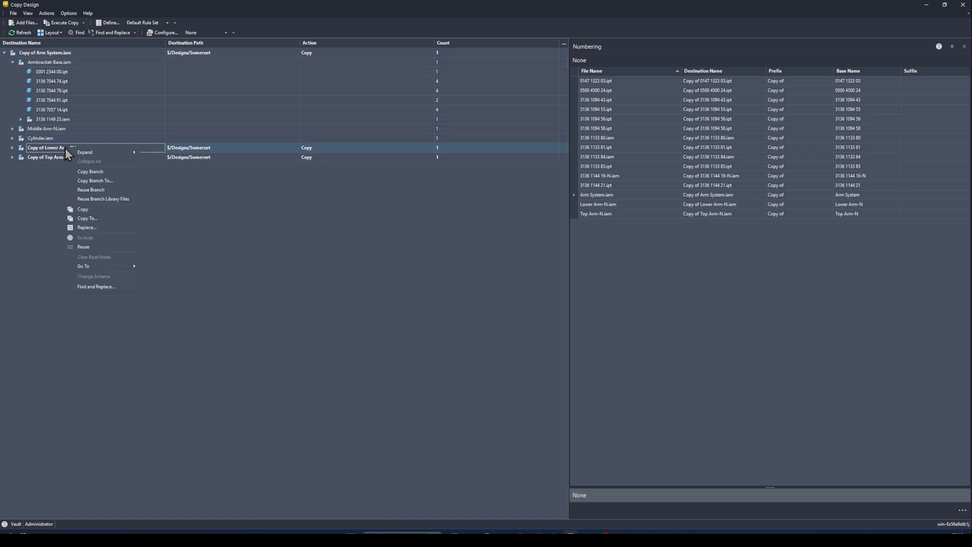
pyautogui.click(87, 228)
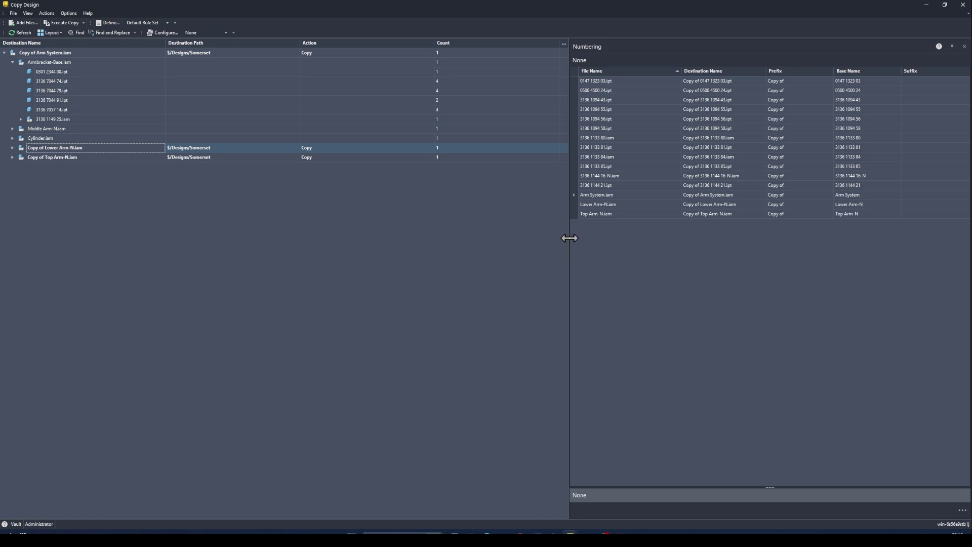
# Step: Widen the numbering list and view which parts of the copied files' names can be set
pyautogui.moveTo(570, 238); pyautogui.dragTo(509, 231)
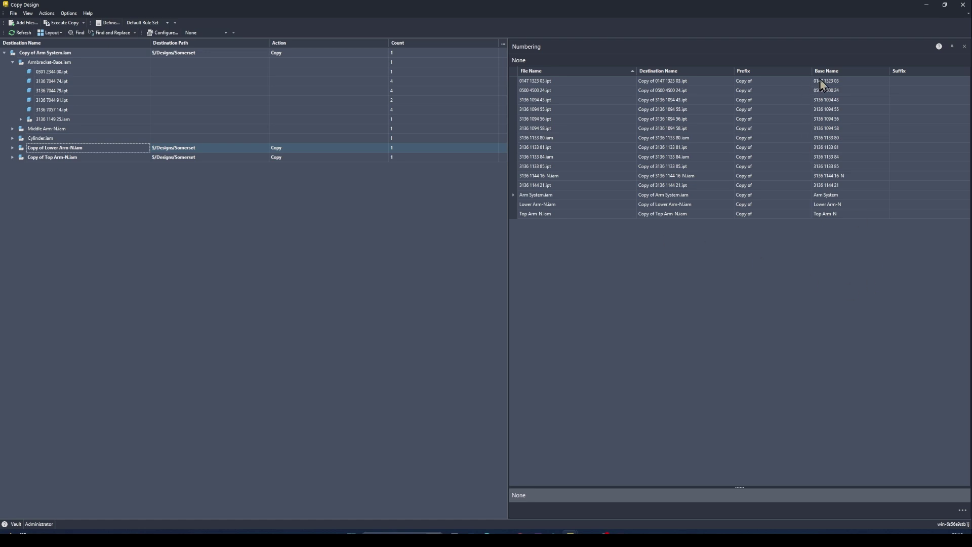
pyautogui.rightClick(826, 100)
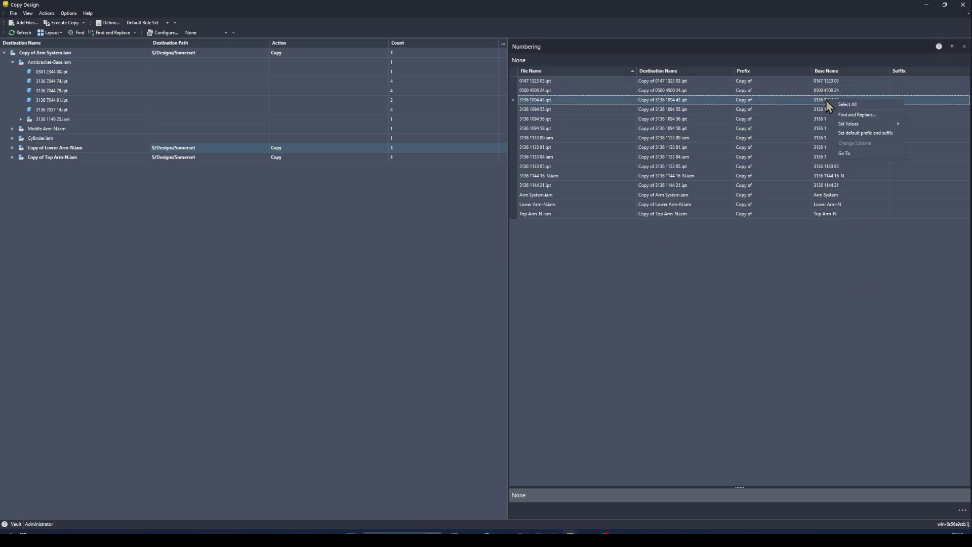
pyautogui.click(849, 104)
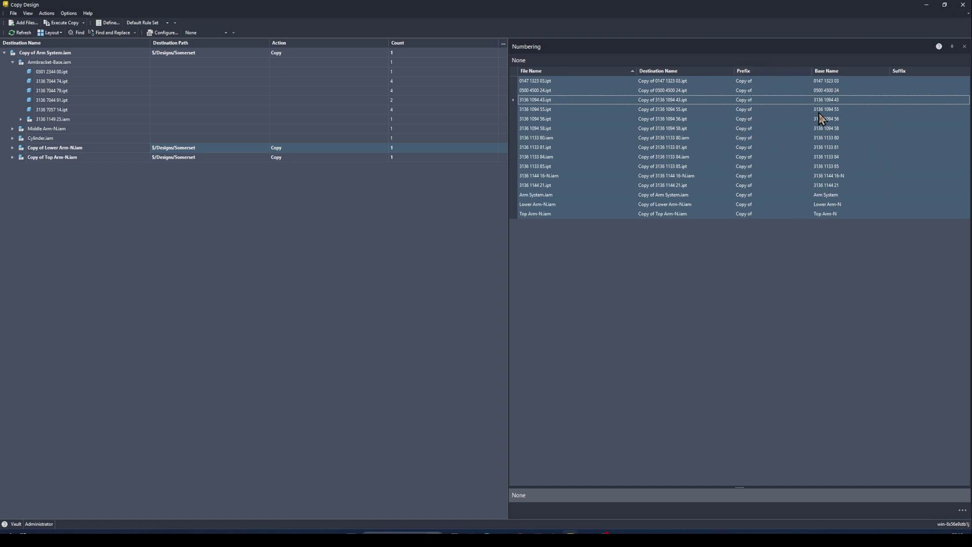
pyautogui.click(829, 81)
pyautogui.press('Left')
pyautogui.rightClick(687, 81)
pyautogui.moveTo(710, 105)
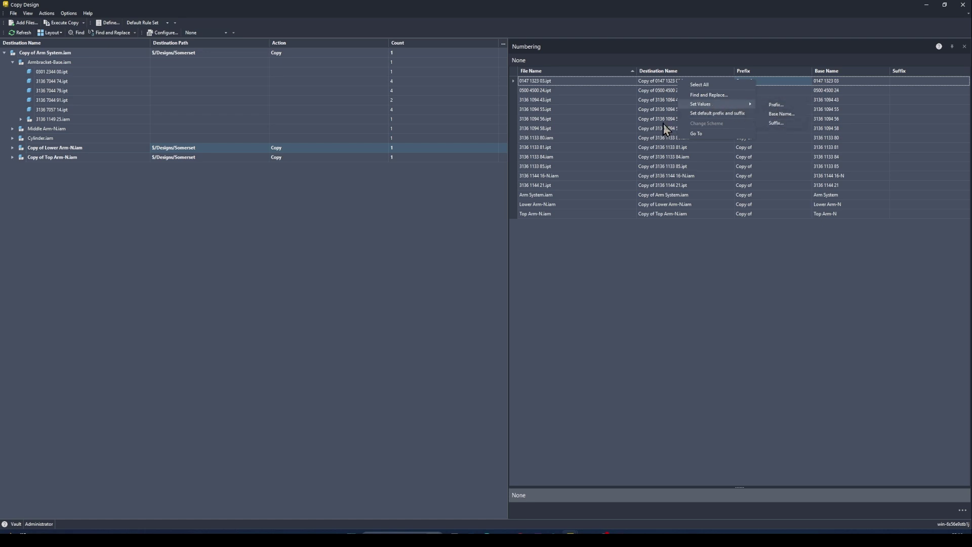
# Step: Set the prefix of all files in the numbering list to "Somerset -"
pyautogui.click(627, 175)
pyautogui.hotkey('ctrl', 'a')
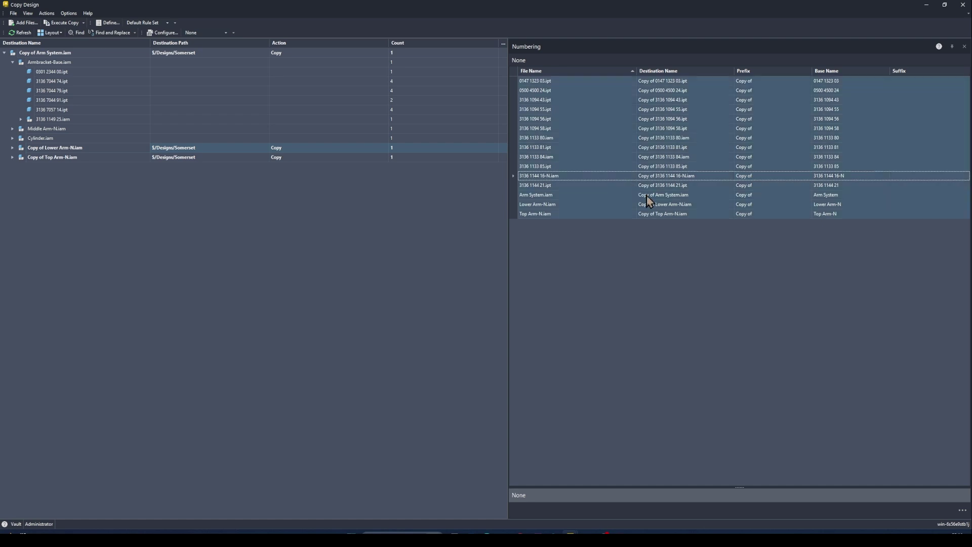
pyautogui.rightClick(751, 130)
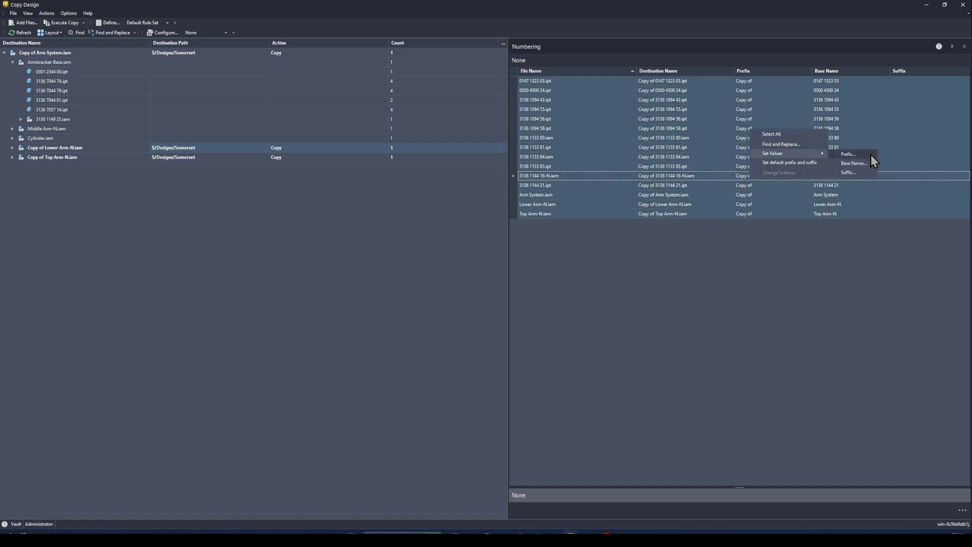
pyautogui.click(868, 155)
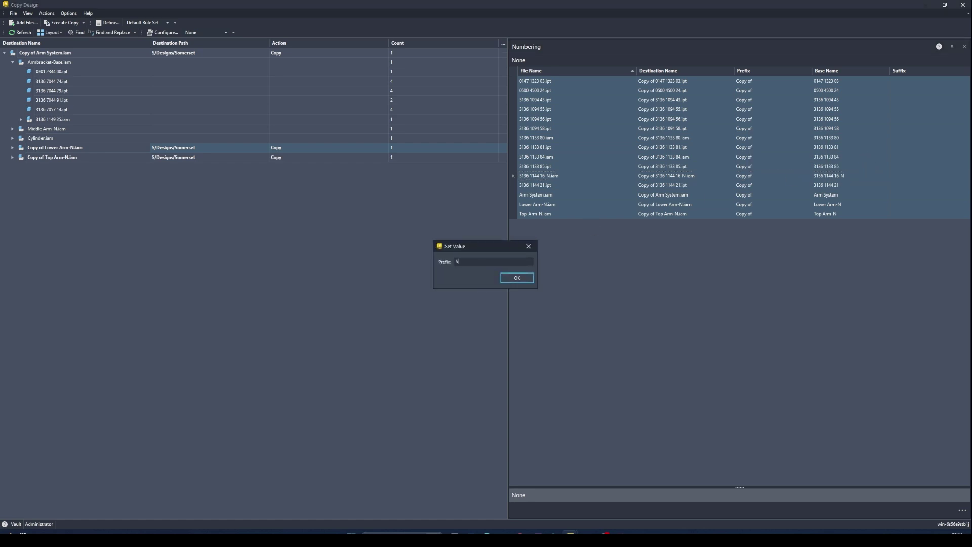
pyautogui.write('Somerset -')
pyautogui.click(519, 278)
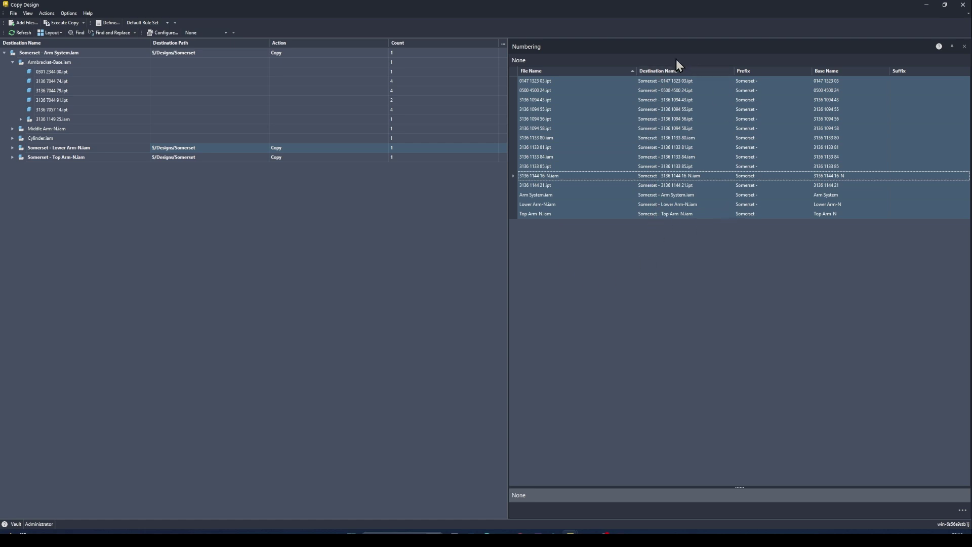
# Step: Execute the copy of the Arm System design and close Copy Design
pyautogui.click(395, 302)
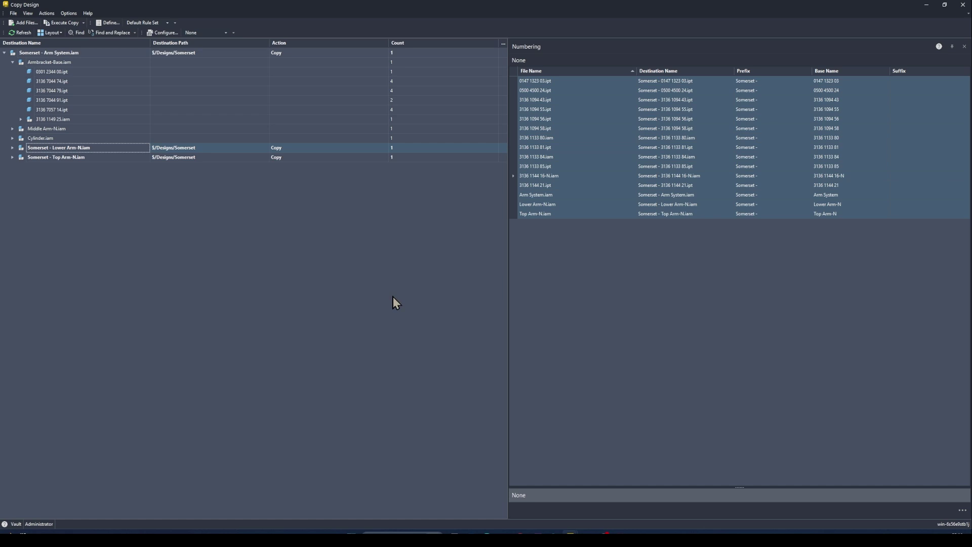
pyautogui.click(71, 23)
pyautogui.click(962, 5)
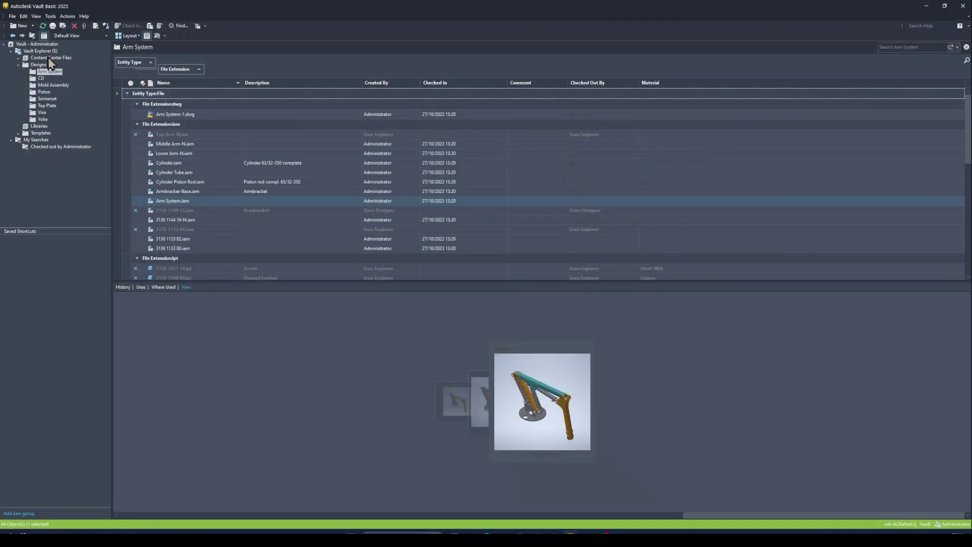
# Step: Refresh the vault, open the Somerset folder and review its copied files, enlarging the file list to fit them
pyautogui.click(42, 25)
pyautogui.click(51, 99)
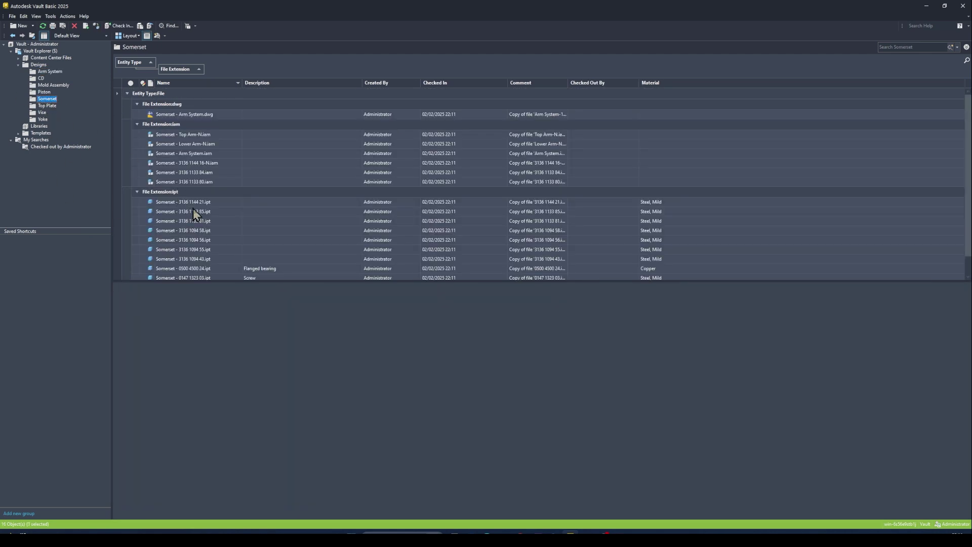
pyautogui.scroll(-1, 202, 203)
pyautogui.scroll(1, 232, 265)
pyautogui.scroll(-1, 188, 281)
pyautogui.moveTo(317, 282); pyautogui.dragTo(318, 324)
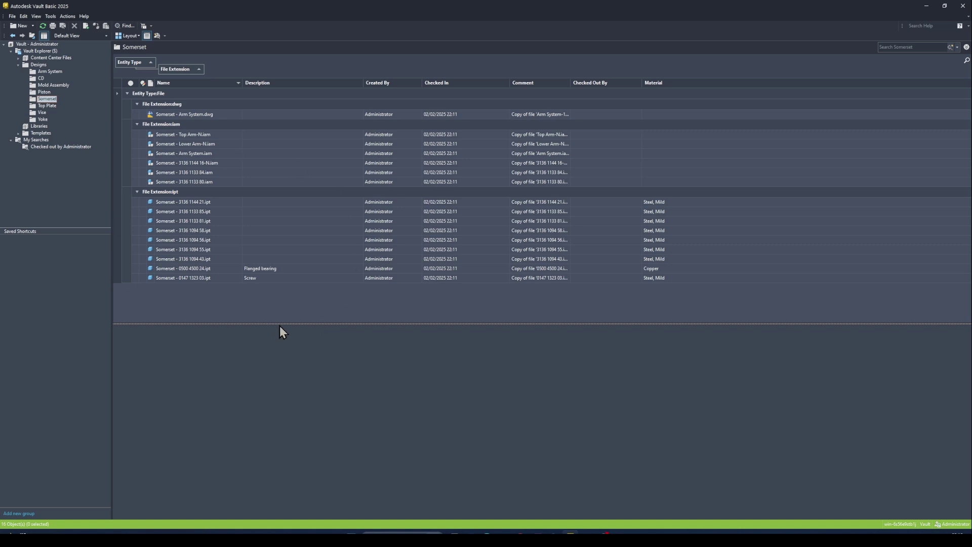
pyautogui.moveTo(280, 323); pyautogui.dragTo(295, 290)
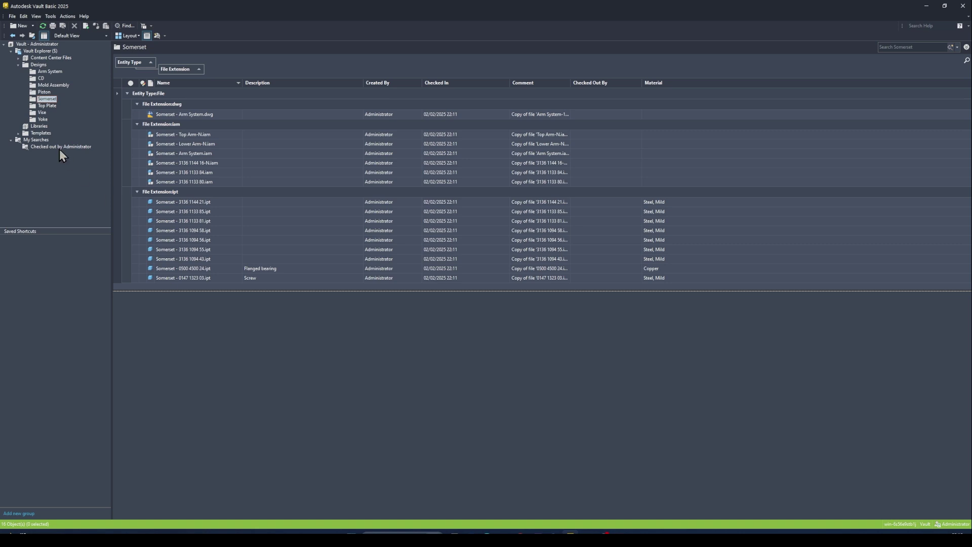
# Step: Open the Templates folder and expand it to view its subfolders
pyautogui.click(46, 133)
pyautogui.click(19, 132)
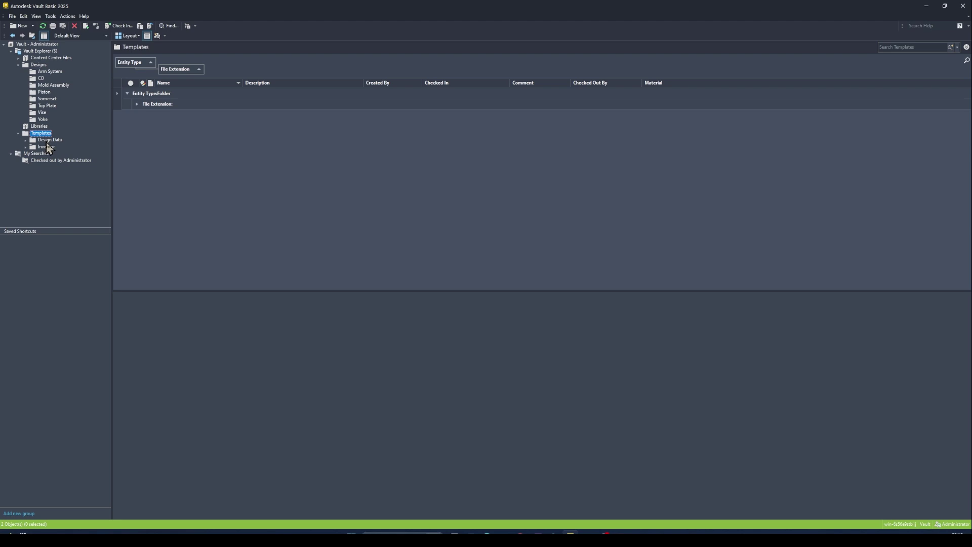
pyautogui.click(222, 224)
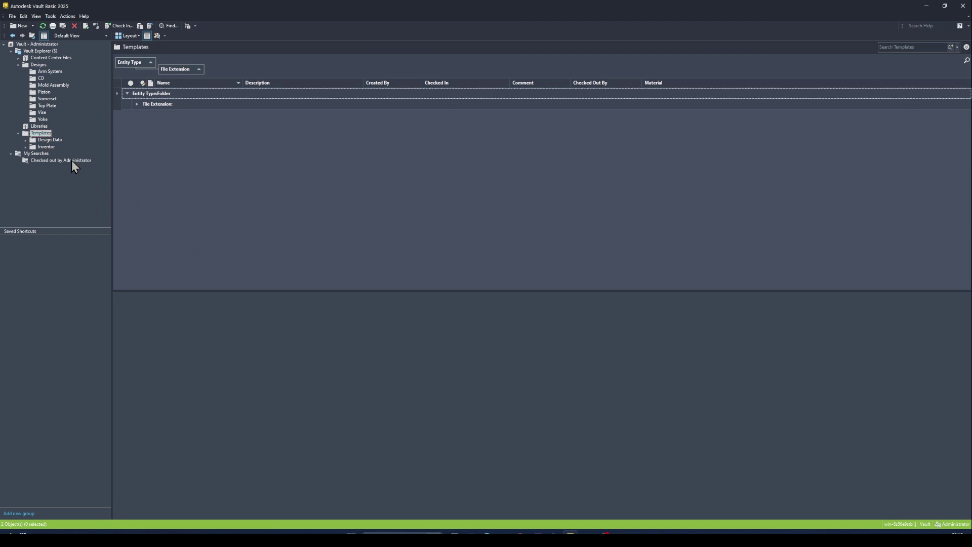
# Step: Review the subfolders and files of the Design Data template folder, enlarging the file list, and open the Inventor template folder
pyautogui.click(47, 140)
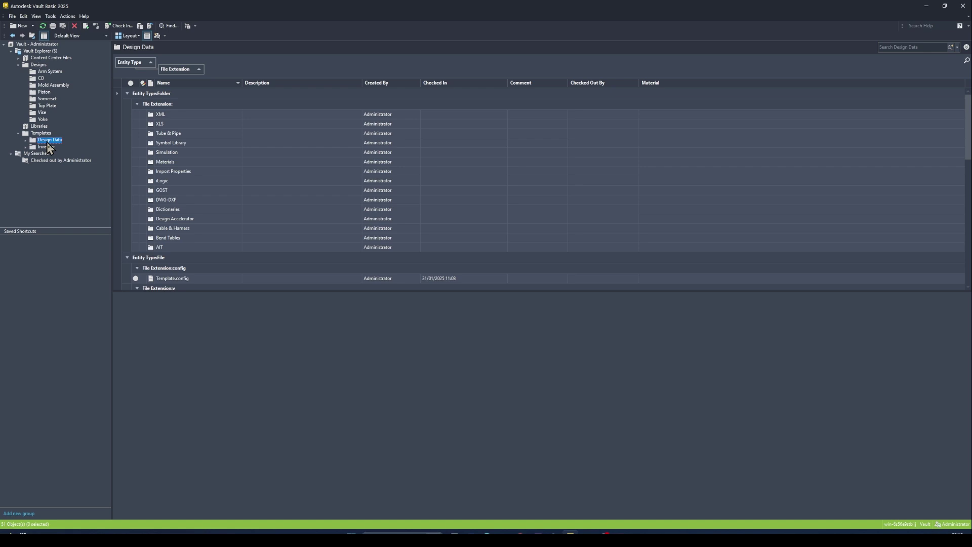
pyautogui.scroll(-1, 223, 206)
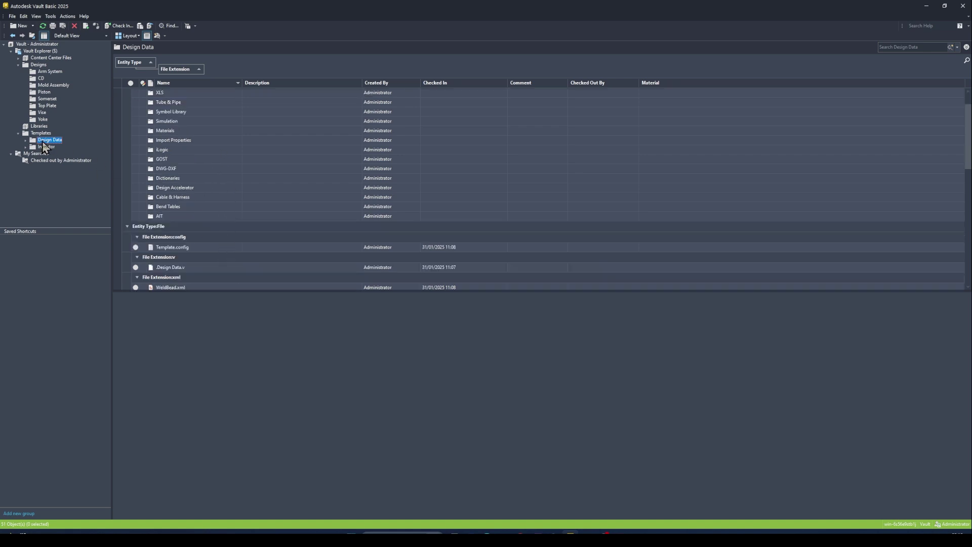
pyautogui.moveTo(323, 292); pyautogui.dragTo(321, 350)
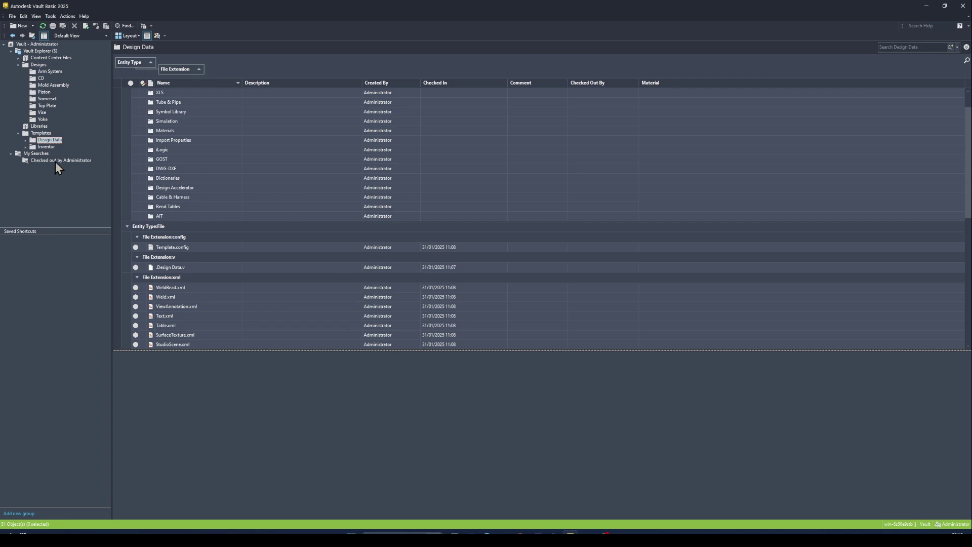
pyautogui.click(50, 143)
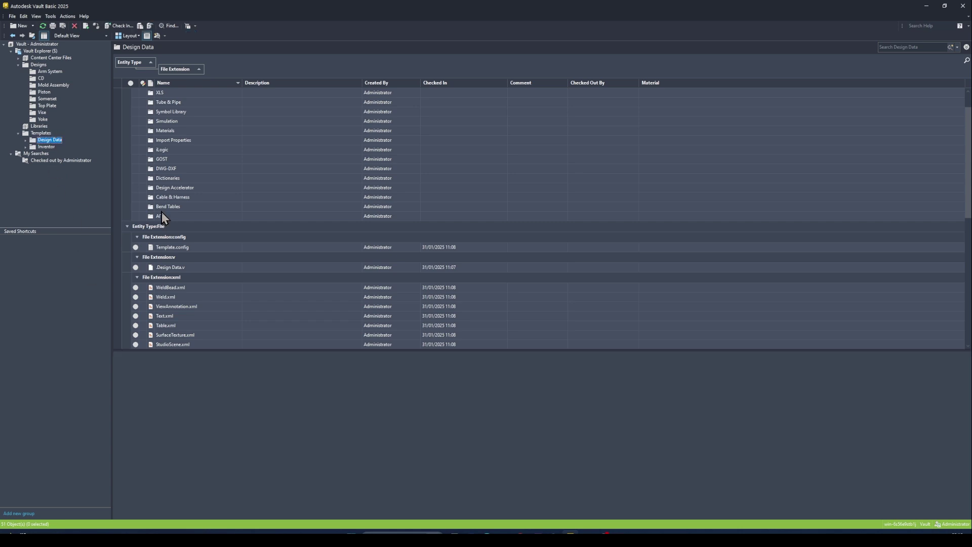
pyautogui.scroll(2, 181, 149)
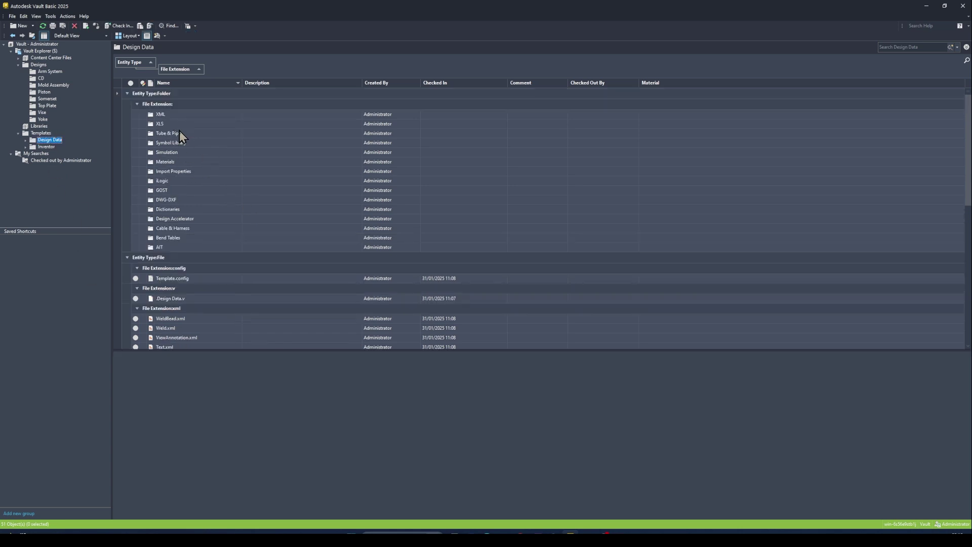
pyautogui.click(46, 146)
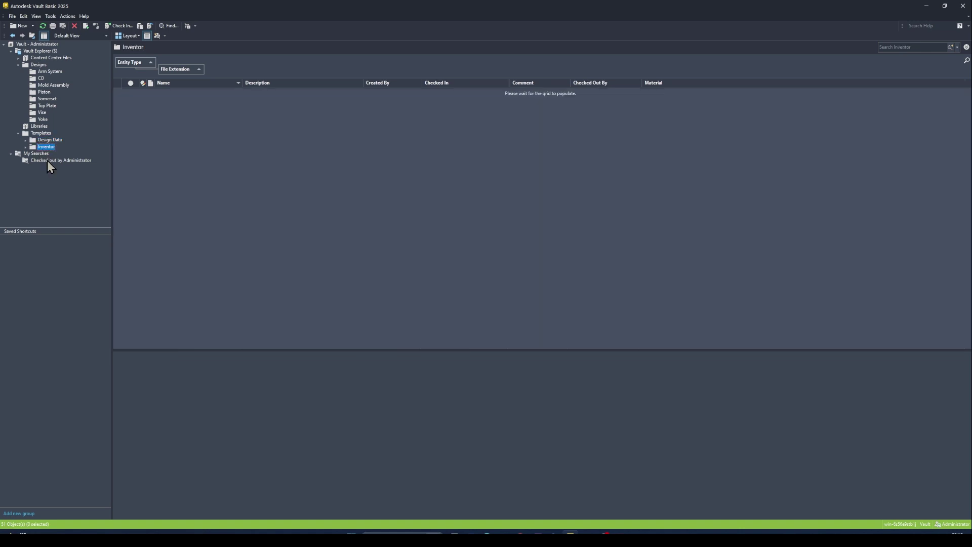
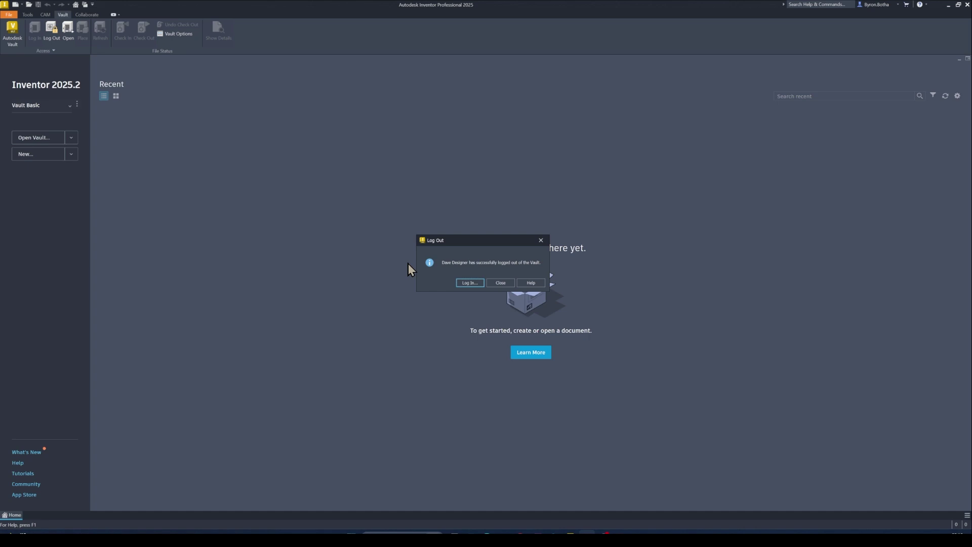
# Step: Switch to Inventor and log back in to the vault with the Vault account, moving the login and download progress dialogs aside
pyautogui.moveTo(462, 240); pyautogui.dragTo(207, 105)
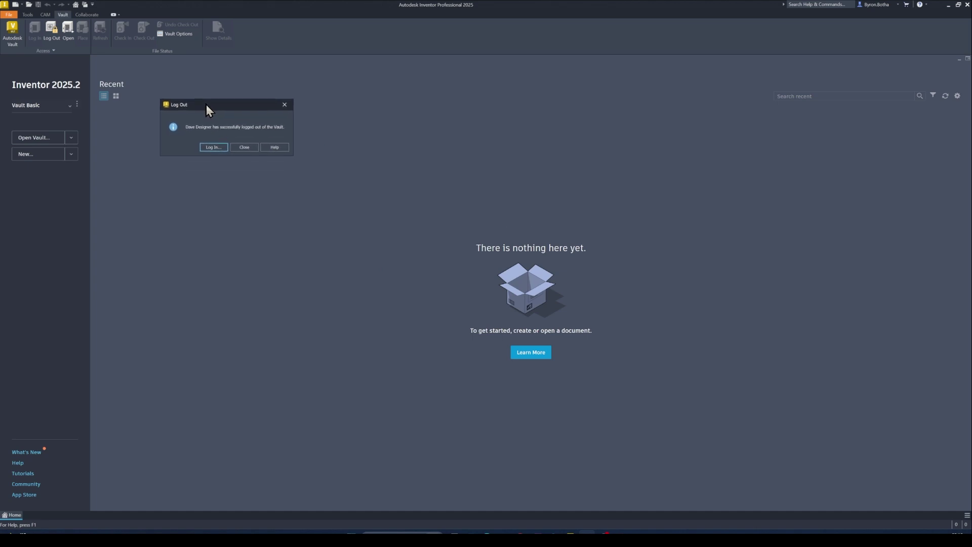
pyautogui.click(203, 146)
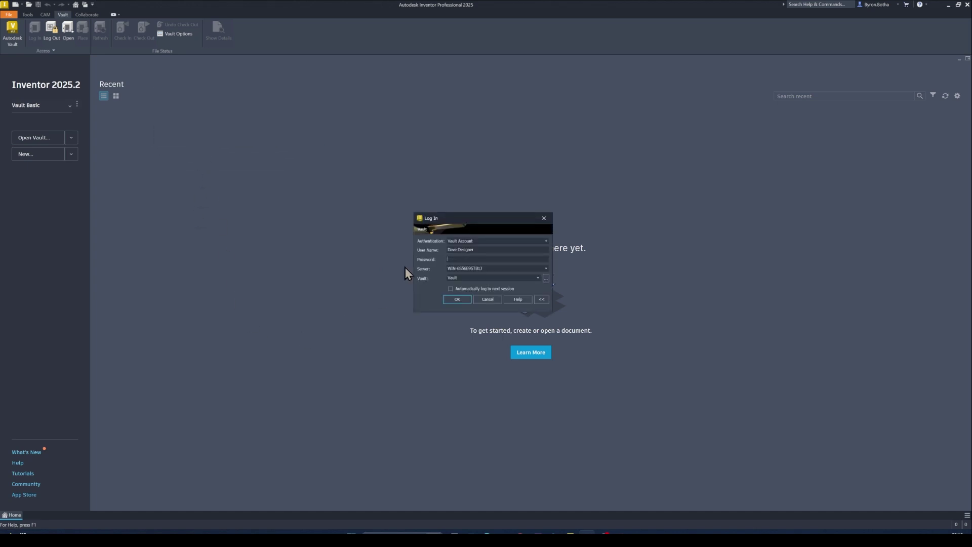
pyautogui.moveTo(445, 217); pyautogui.dragTo(178, 126)
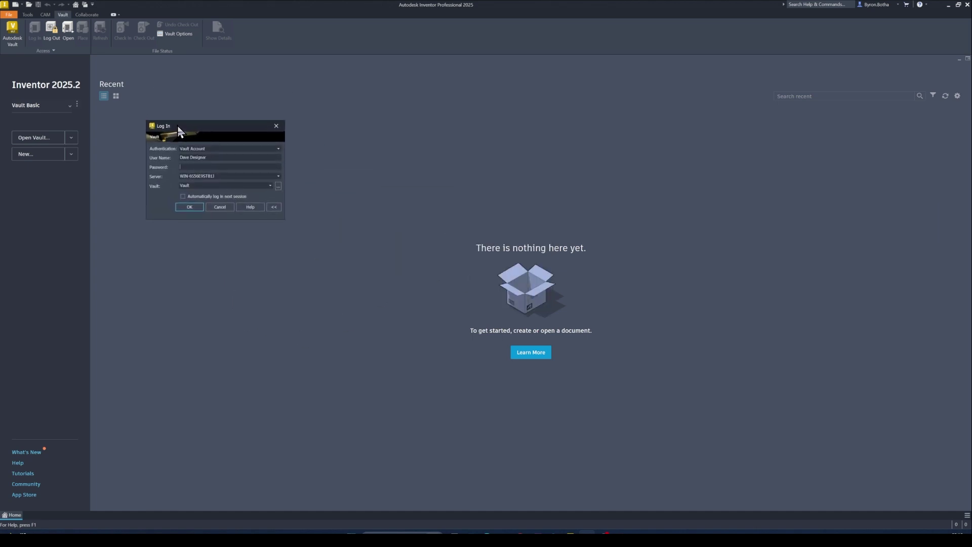
pyautogui.click(189, 210)
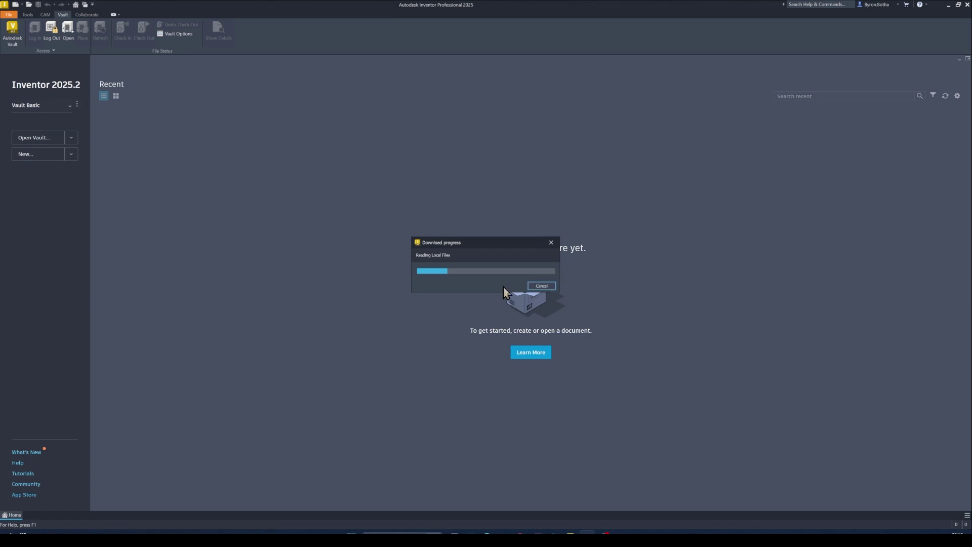
pyautogui.moveTo(433, 243); pyautogui.dragTo(302, 215)
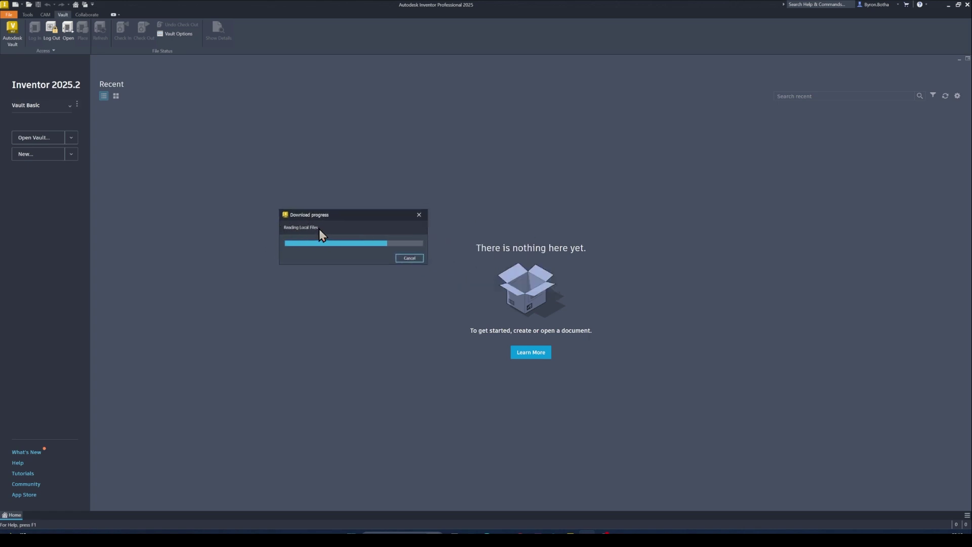